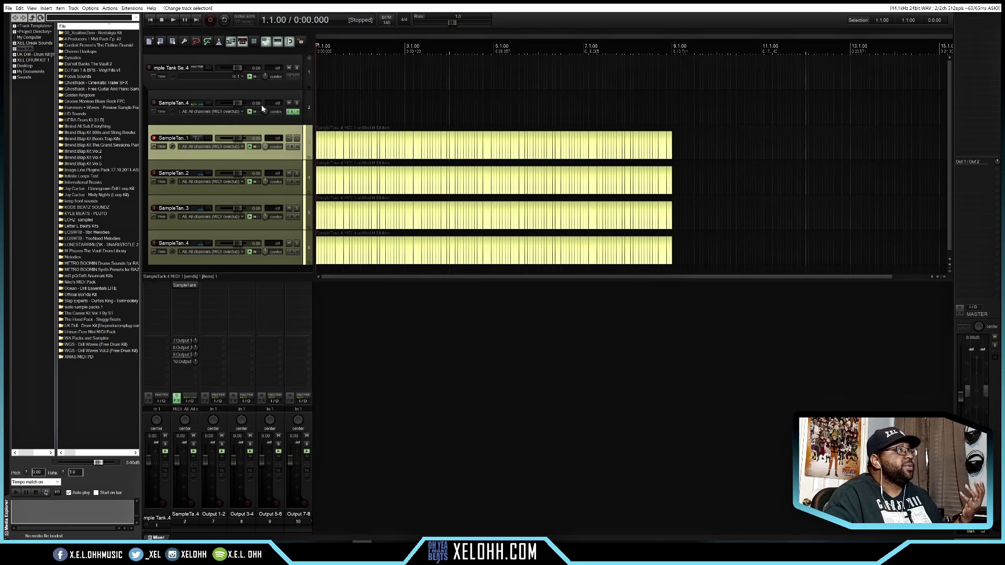
Audition several neighbouring keys from C4 upward on the piano roll keyboard
{"action": "left_click", "coordinate": [298, 91]}
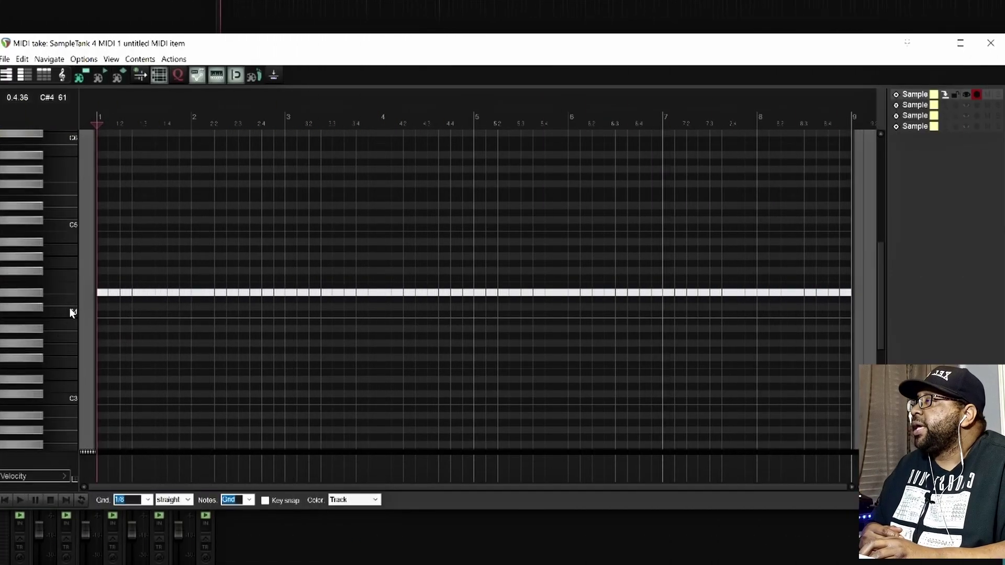
{"action": "left_click", "coordinate": [66, 313]}
{"action": "left_click", "coordinate": [67, 300]}
{"action": "left_click", "coordinate": [66, 286]}
{"action": "left_click", "coordinate": [66, 276]}
{"action": "left_click", "coordinate": [66, 260]}
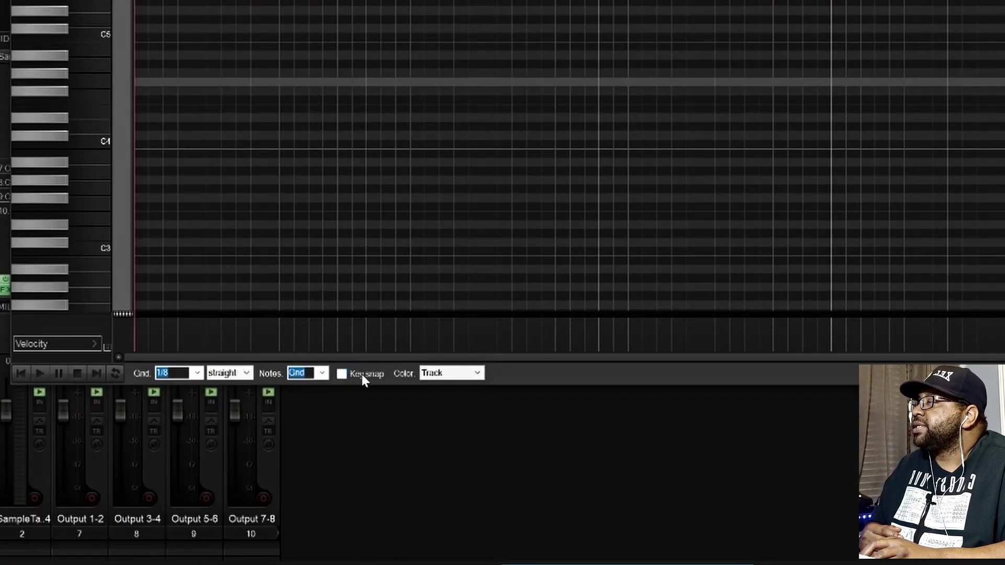
Enable key snap and set it to C# Natural minor
{"action": "left_click", "coordinate": [341, 374]}
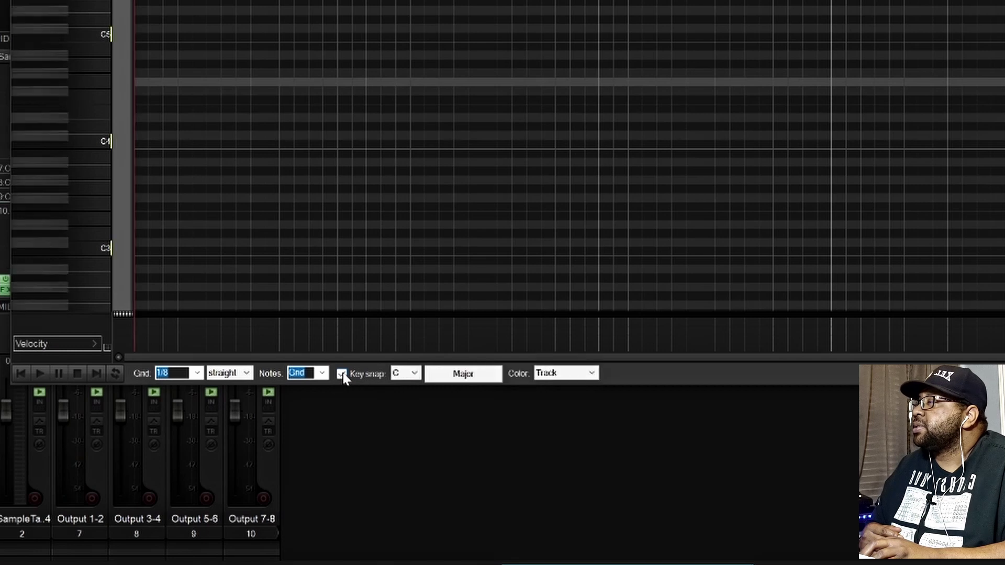
{"action": "left_click", "coordinate": [414, 375]}
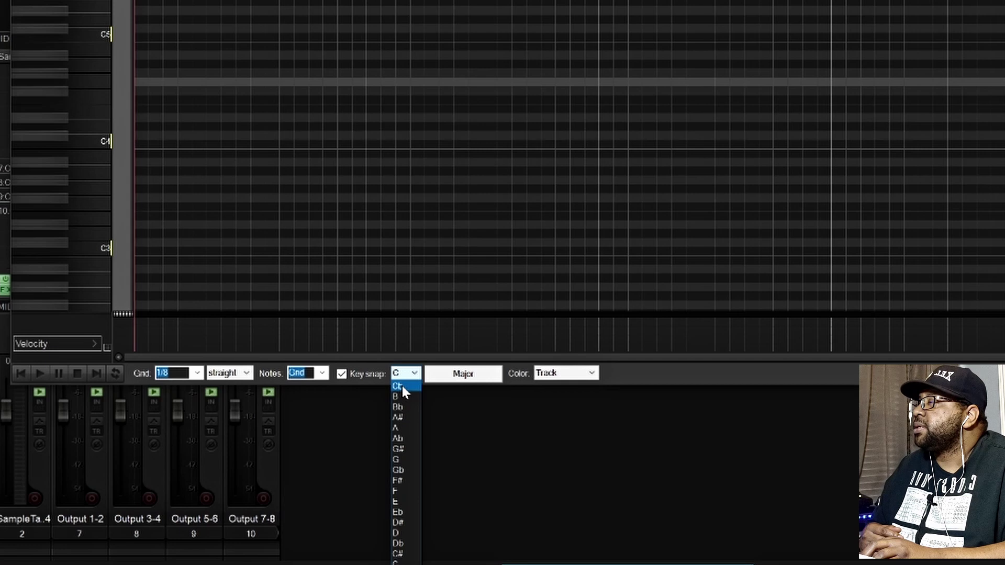
{"action": "left_click", "coordinate": [410, 556]}
{"action": "left_click", "coordinate": [477, 375]}
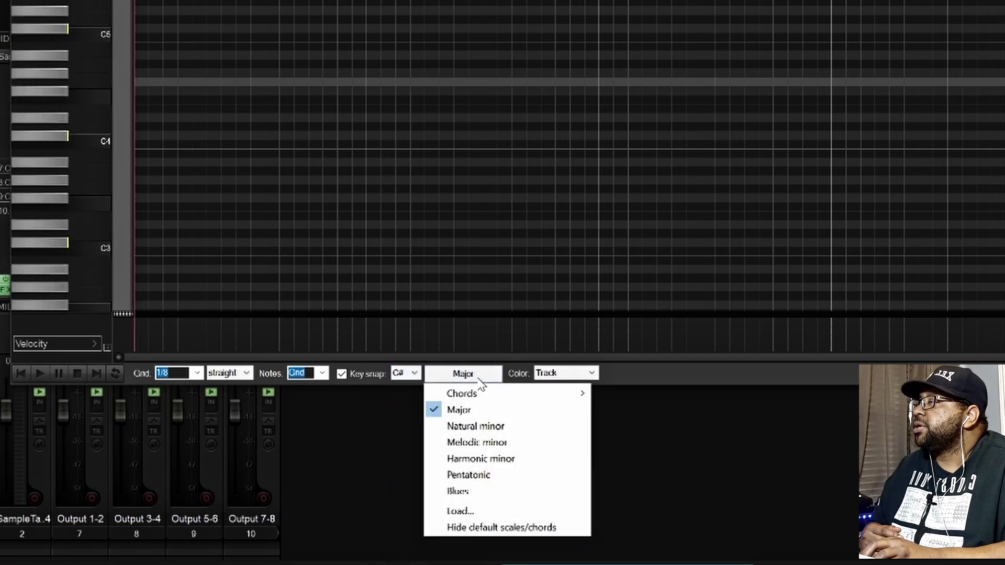
{"action": "left_click", "coordinate": [461, 428]}
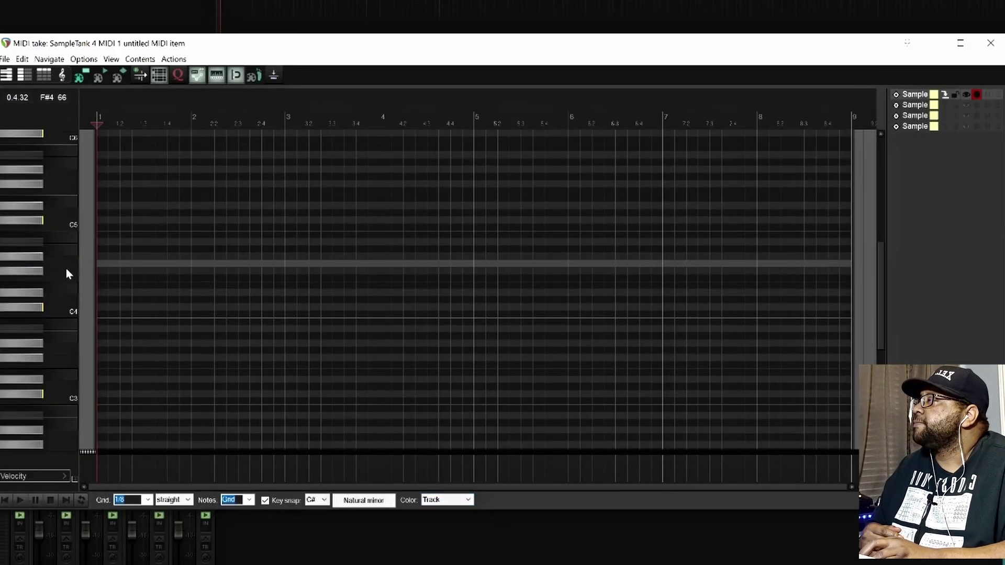
{"action": "left_click", "coordinate": [107, 256]}
{"action": "left_click", "coordinate": [101, 252]}
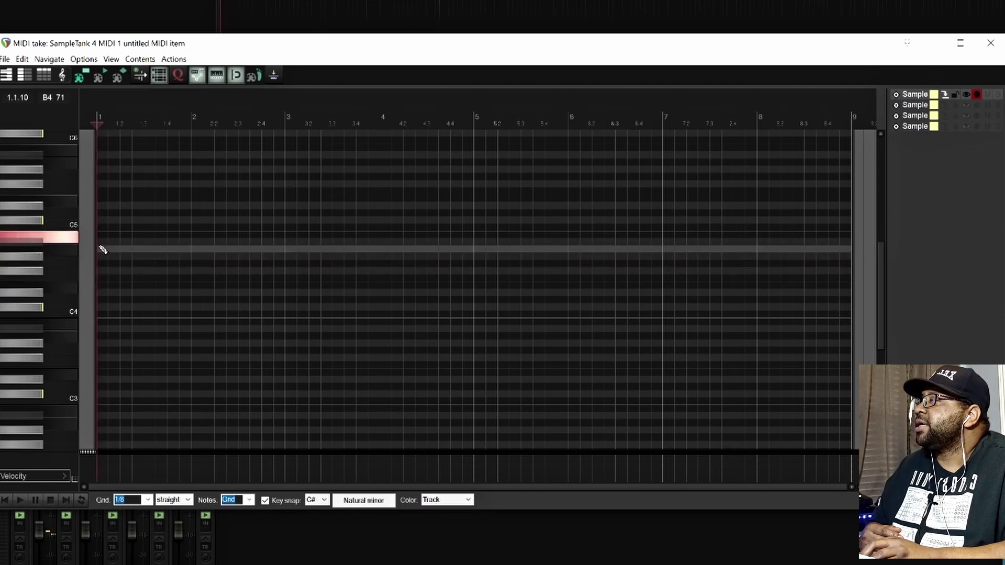
{"action": "left_click", "coordinate": [102, 246]}
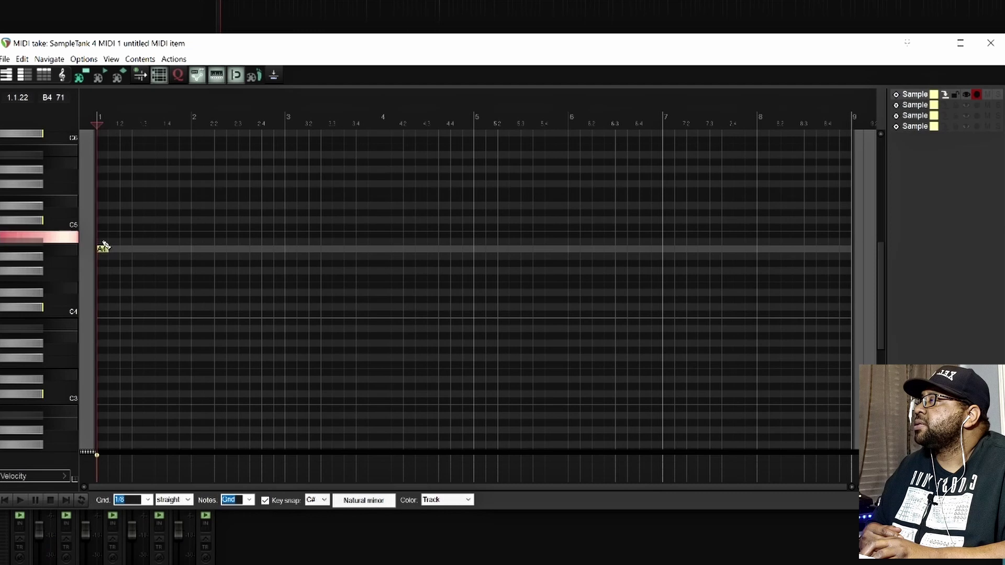
{"action": "left_click", "coordinate": [101, 241]}
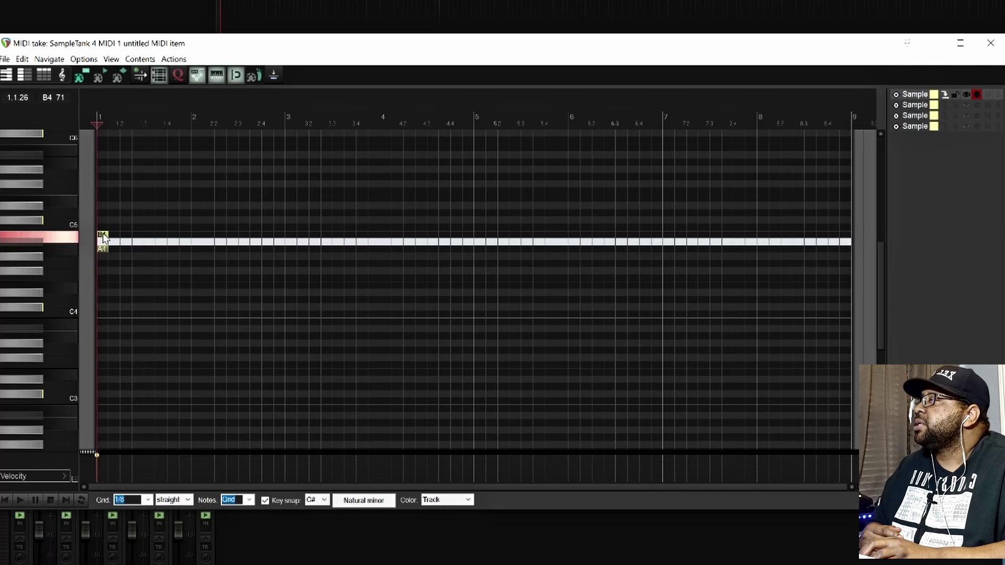
{"action": "double_click", "coordinate": [103, 235]}
{"action": "double_click", "coordinate": [102, 249]}
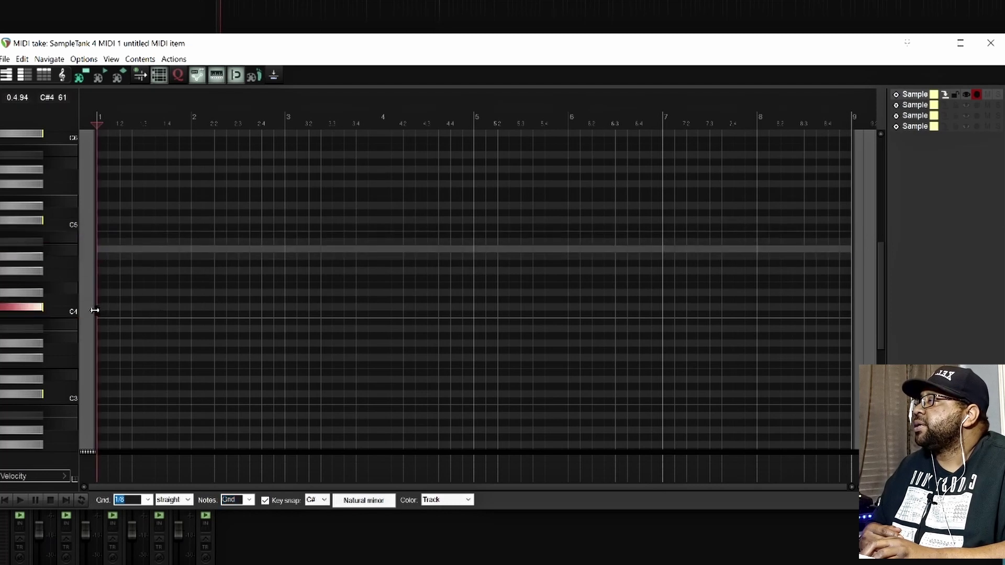
Build a one-bar chord of C#4, E4 and G#4 in bar 1 and play it back
{"action": "left_click", "coordinate": [102, 313]}
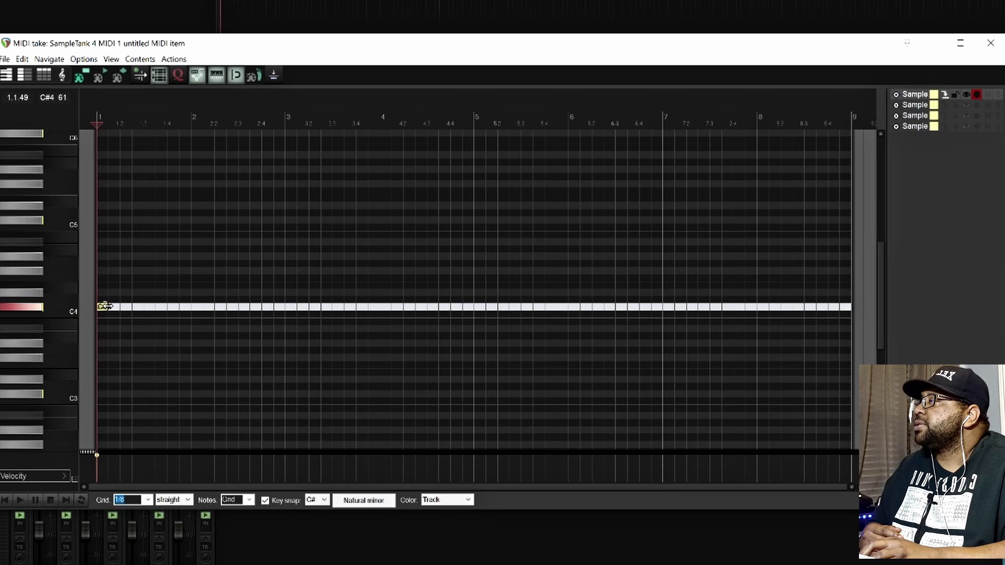
{"action": "left_click_drag", "start_coordinate": [121, 308], "coordinate": [189, 315]}
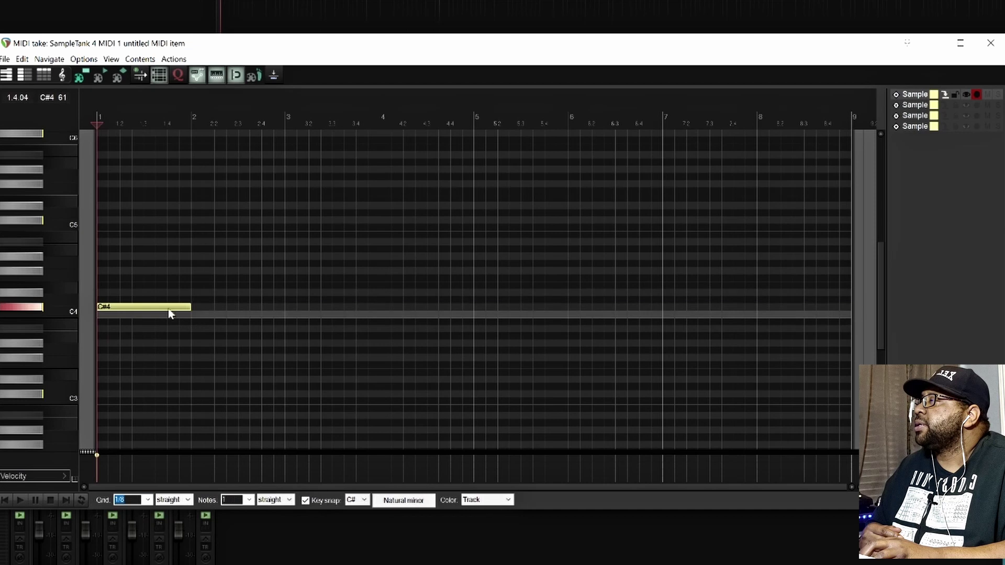
{"action": "left_click", "coordinate": [100, 286]}
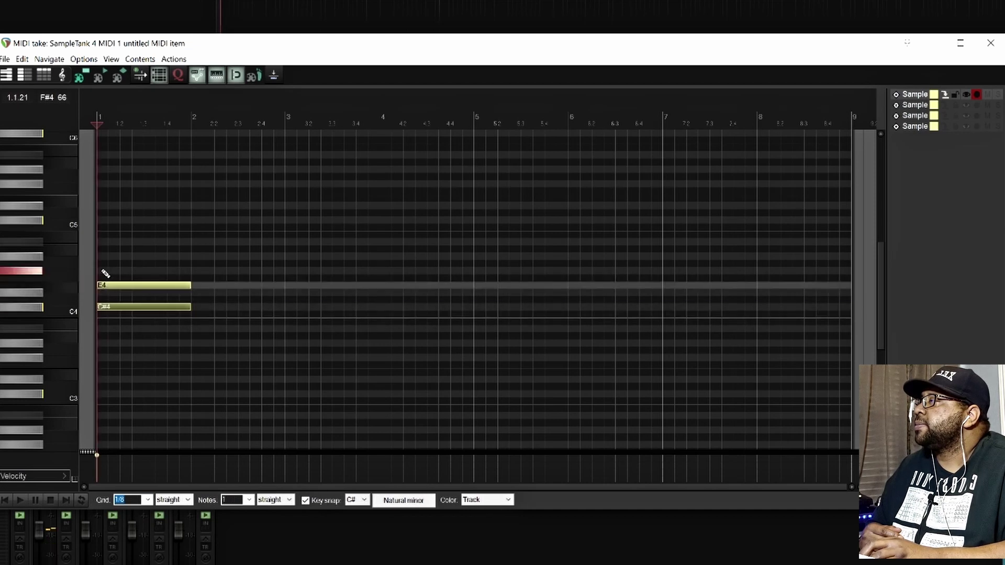
{"action": "left_click", "coordinate": [100, 256]}
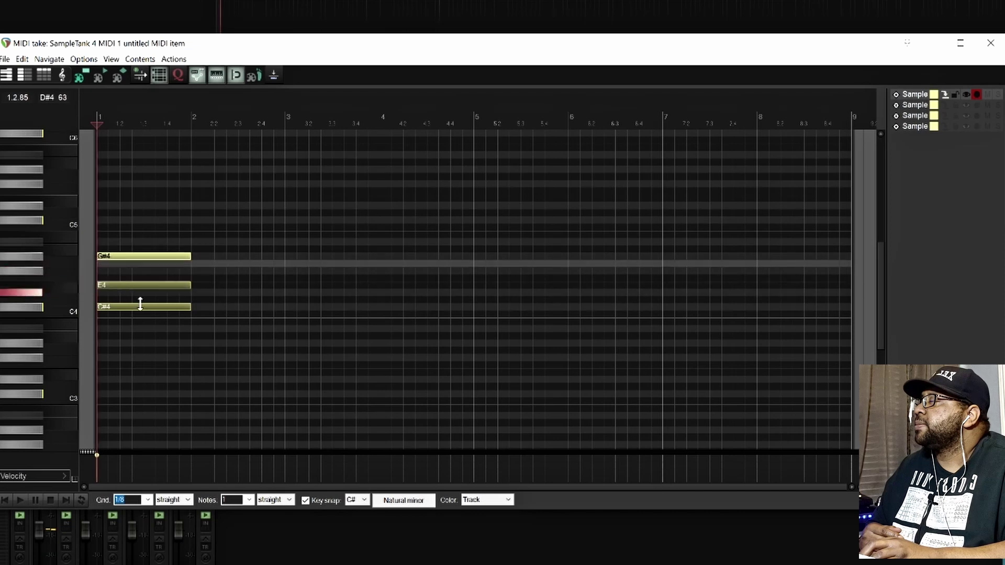
{"action": "key", "text": "space"}
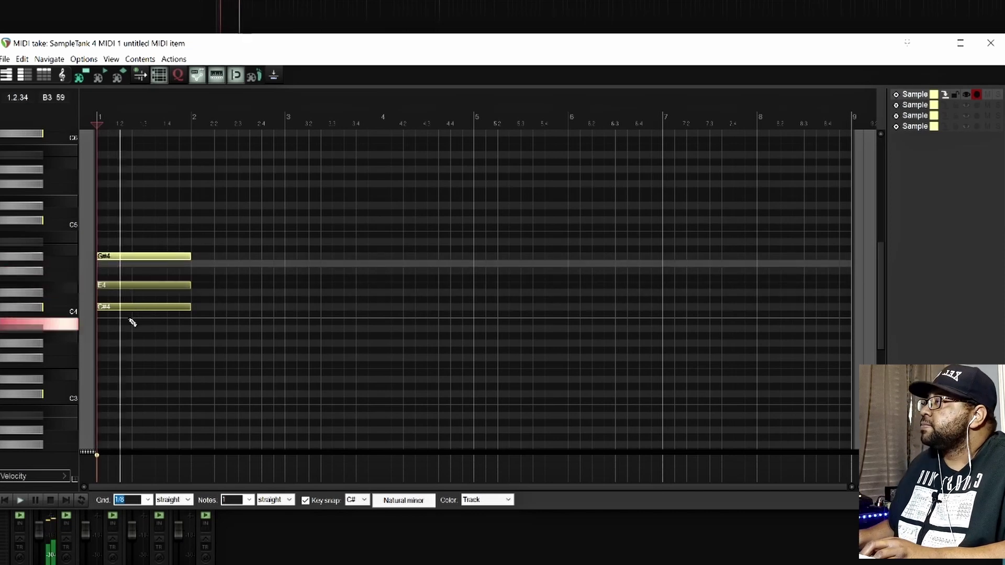
Select the bar 1 chord and duplicate it three times to fill bars 2 to 4
{"action": "left_click_drag", "start_coordinate": [163, 342], "coordinate": [179, 209]}
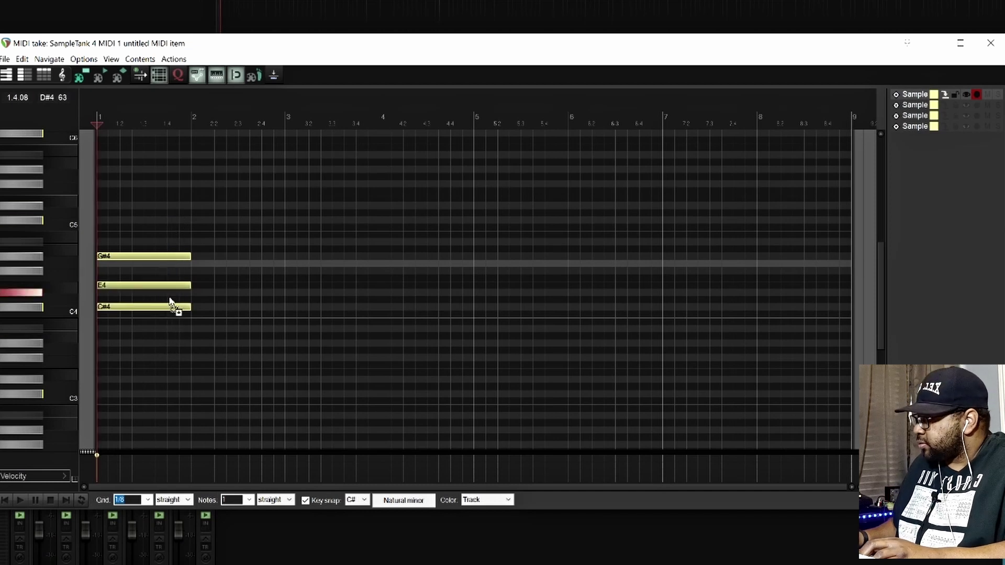
{"action": "key", "text": "ctrl+d"}
{"action": "key", "text": "ctrl+d"}
{"action": "key", "text": "ctrl+d"}
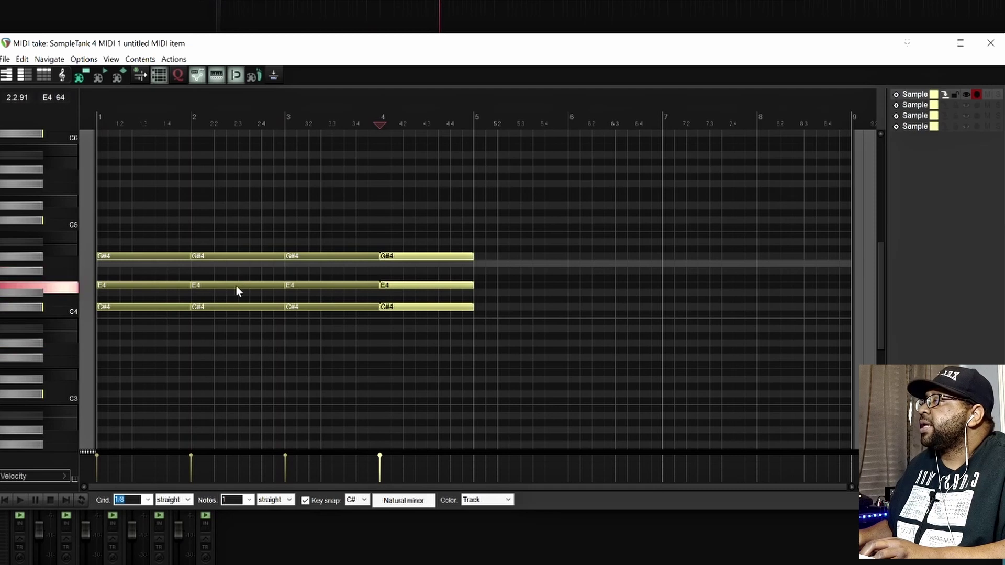
Raise the middle note of the bar 2 chord to F#4 and listen to the progression
{"action": "left_click_drag", "start_coordinate": [237, 284], "coordinate": [239, 283]}
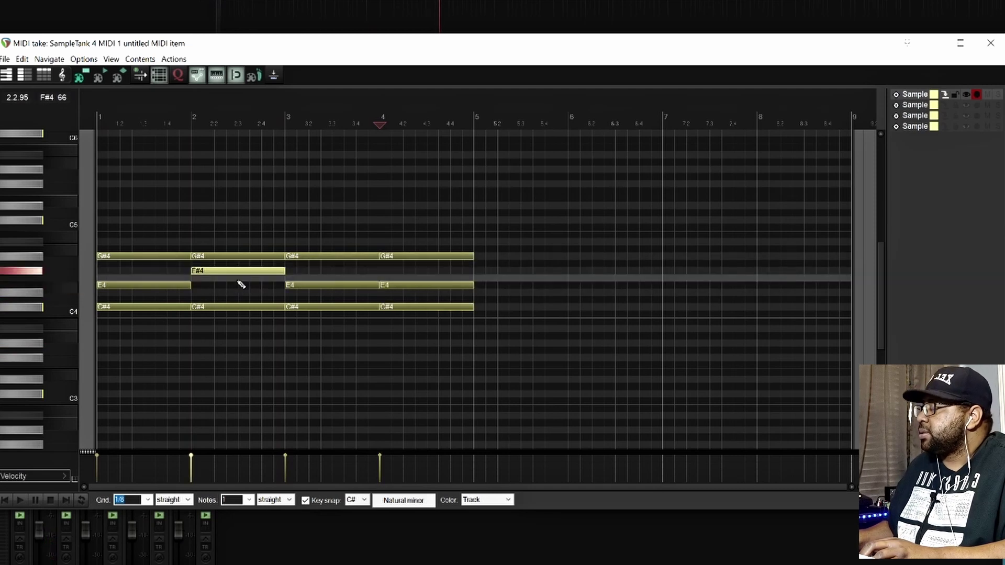
{"action": "key", "text": "Home"}
{"action": "key", "text": "space"}
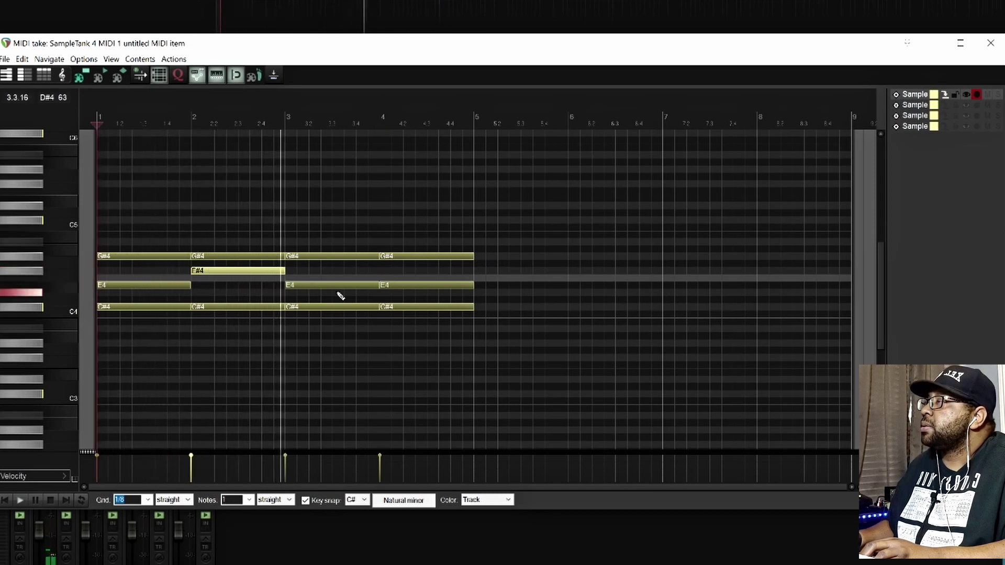
{"action": "key", "text": "space"}
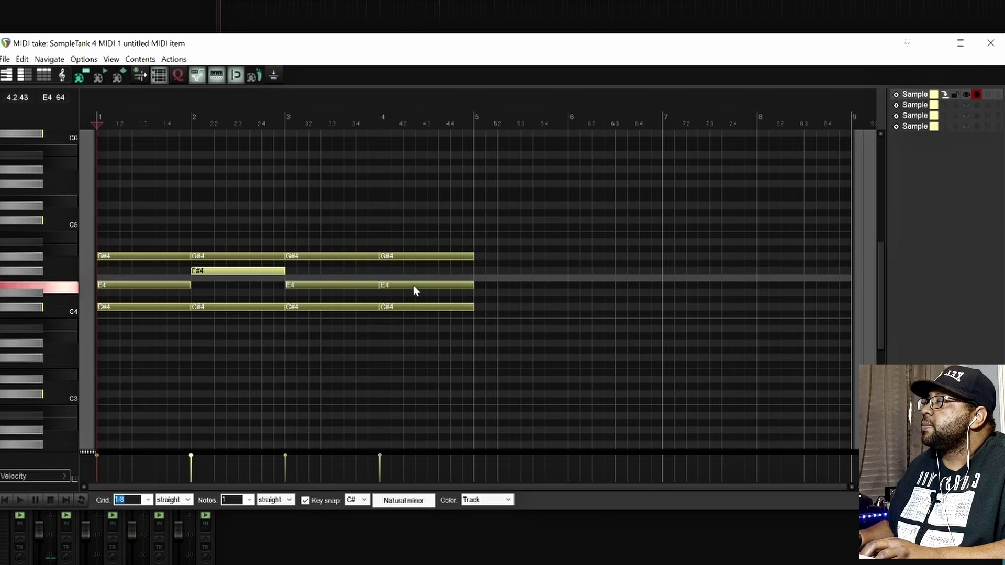
Lower the middle note of the bar 4 chord to D#4 and play the four bars
{"action": "left_click_drag", "start_coordinate": [416, 287], "coordinate": [416, 293]}
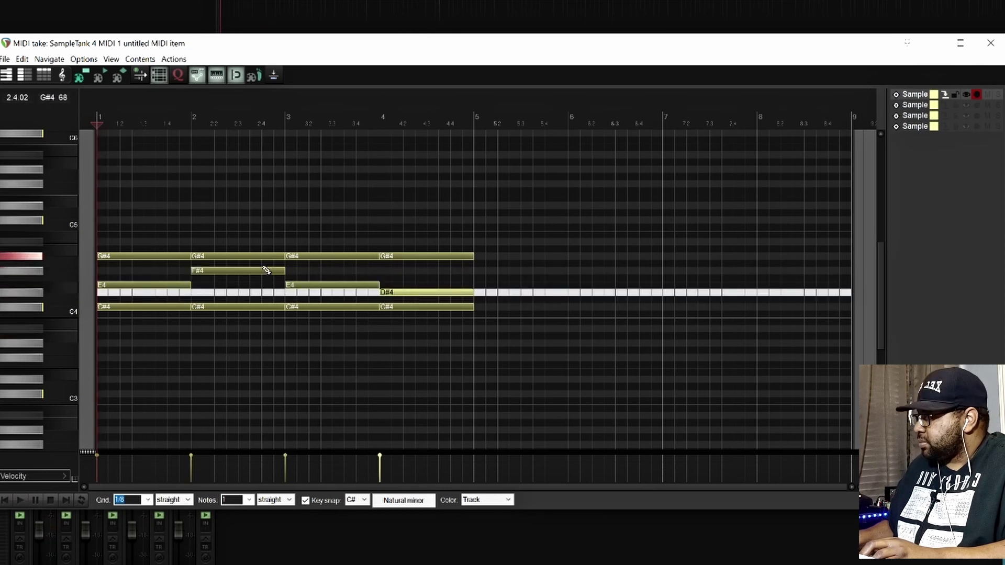
{"action": "key", "text": "space"}
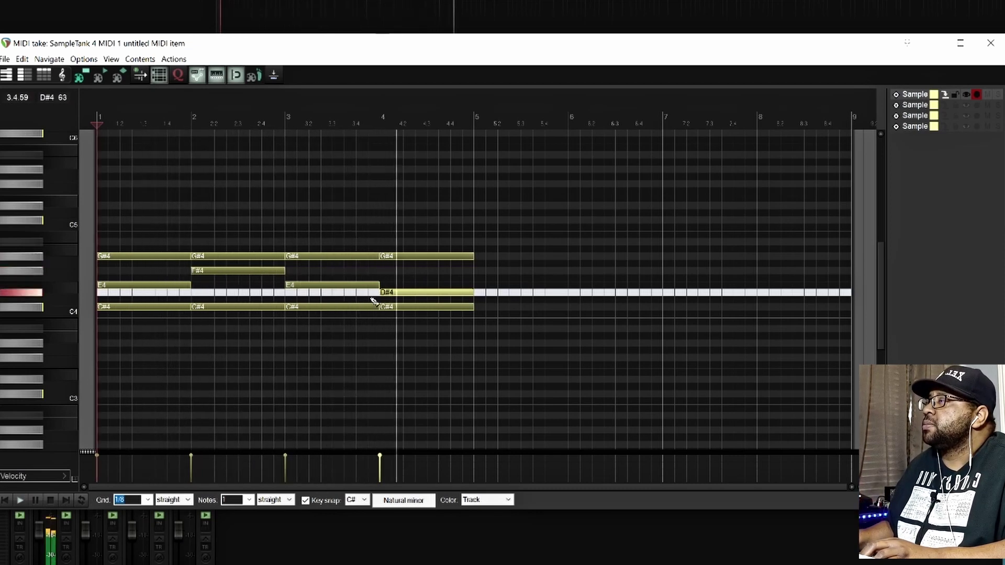
{"action": "key", "text": "space"}
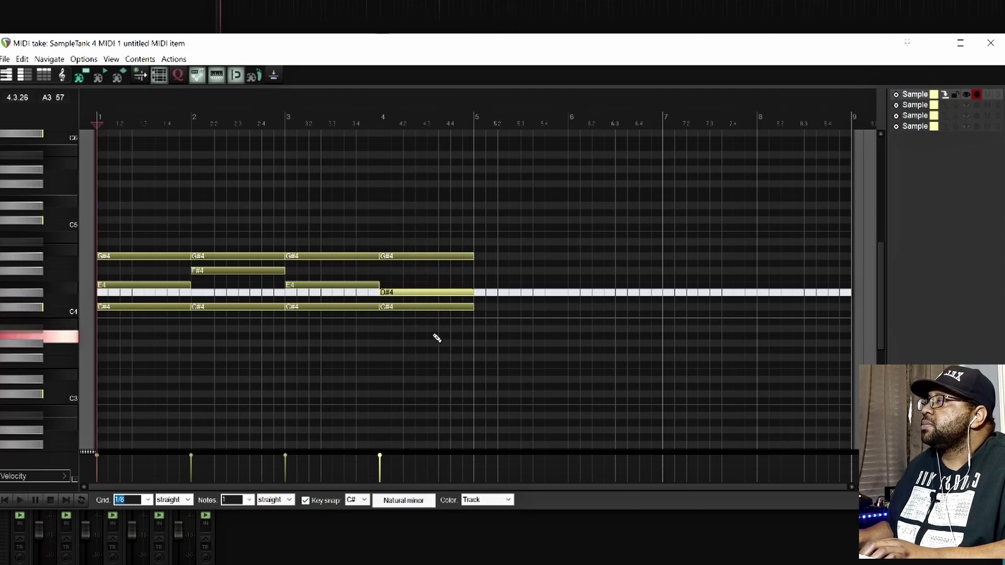
Duplicate the whole four-bar chord progression into bars 5 to 8
{"action": "left_click_drag", "start_coordinate": [448, 333], "coordinate": [121, 226]}
{"action": "key", "text": "ctrl+d"}
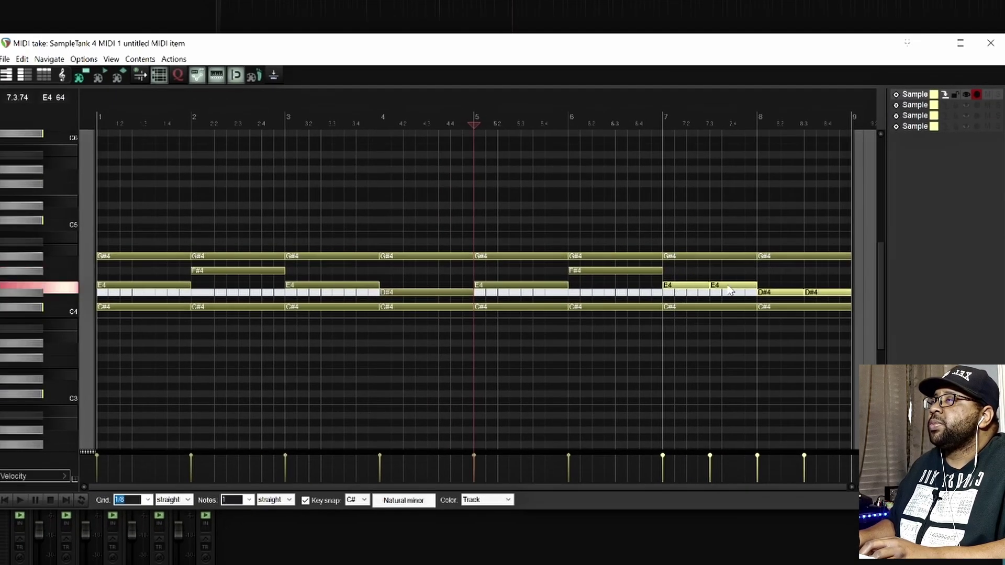
Raise the second half-bar middle note to F#4 in bar 7 and to E4 in bar 8
{"action": "left_click", "coordinate": [735, 287]}
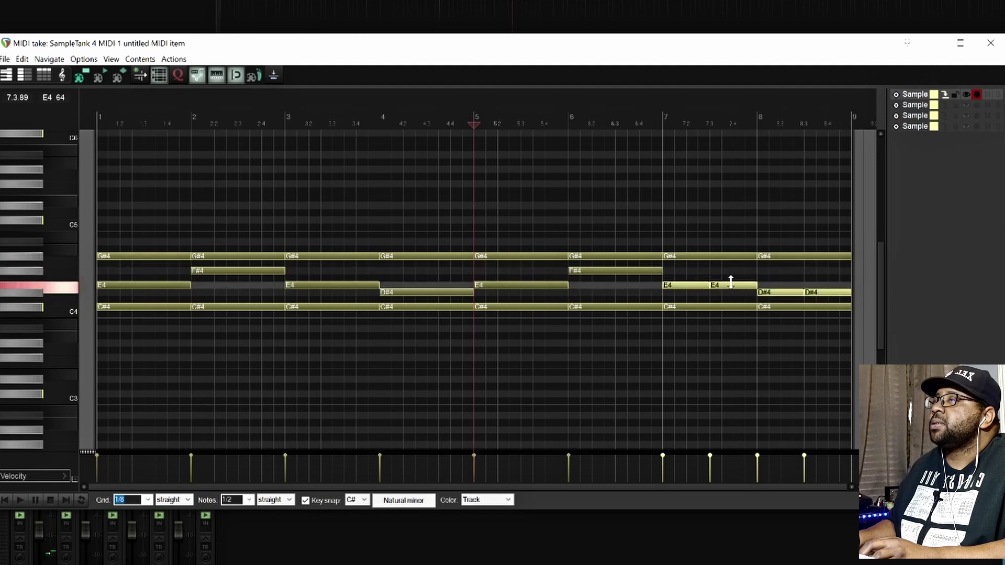
{"action": "left_click", "coordinate": [732, 283]}
{"action": "left_click_drag", "start_coordinate": [731, 285], "coordinate": [734, 281]}
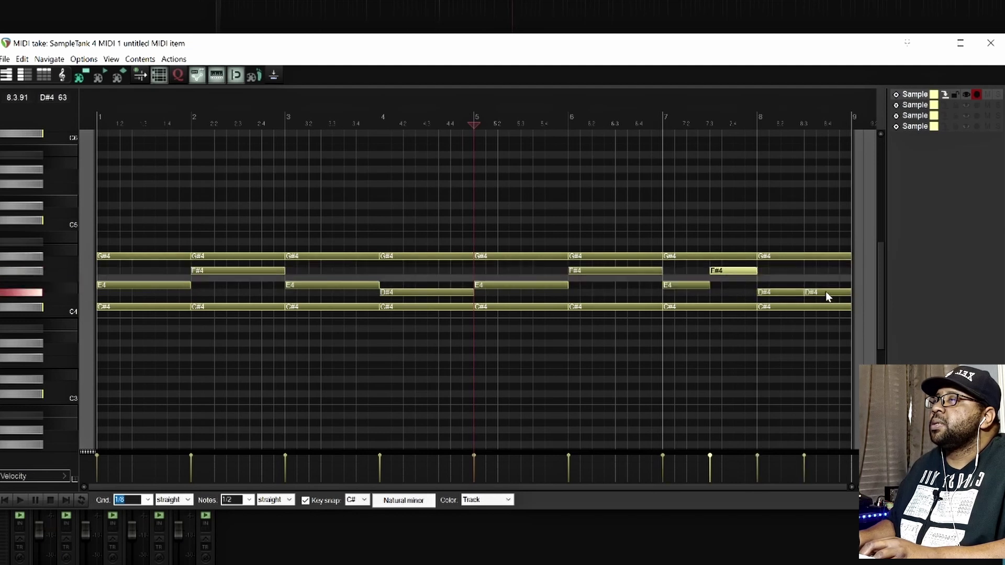
{"action": "left_click_drag", "start_coordinate": [825, 291], "coordinate": [824, 288]}
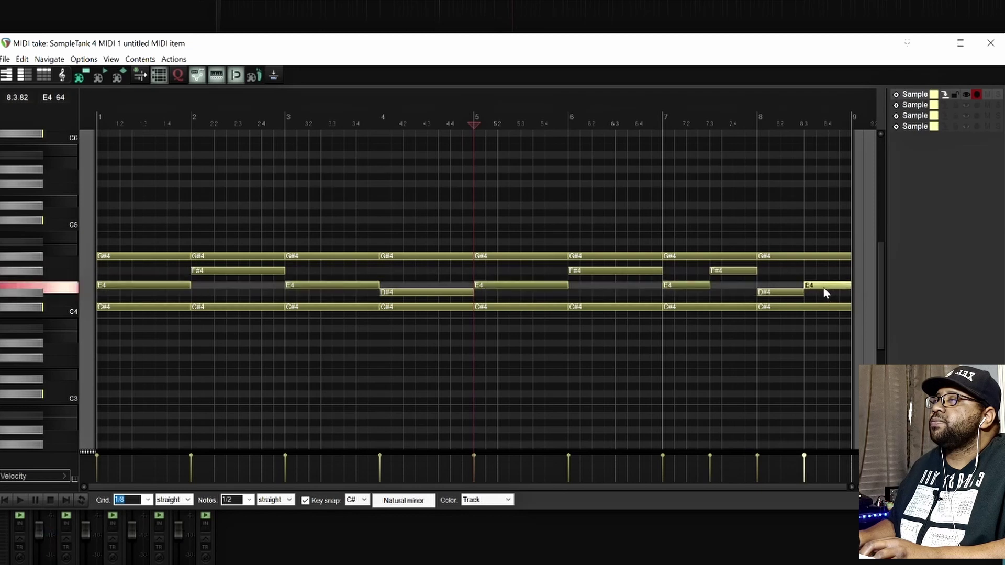
{"action": "key", "text": "space"}
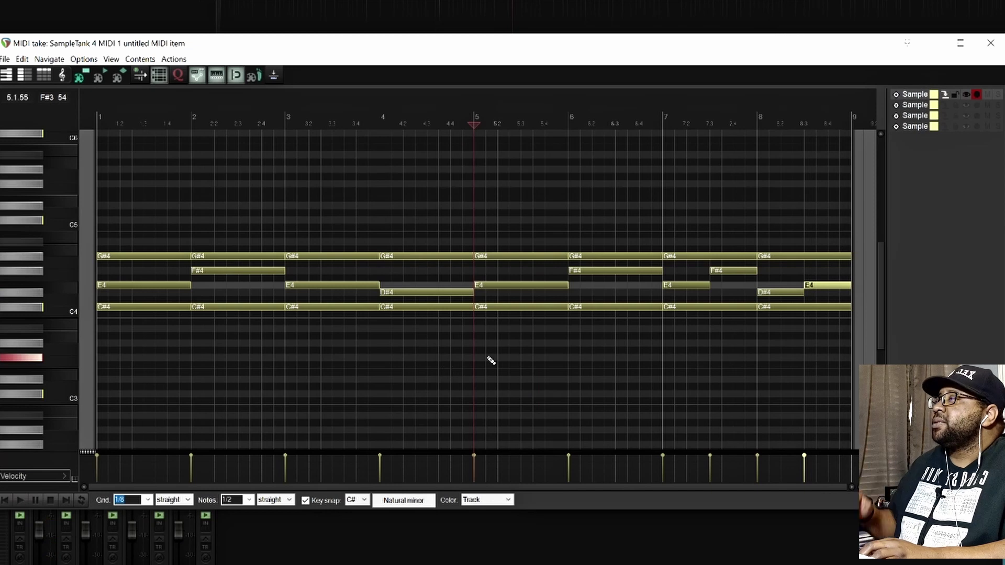
Copy all notes of the eight-bar progression and paste them at the start of the second SampleTank MIDI item
{"action": "key", "text": "w"}
{"action": "left_click_drag", "start_coordinate": [839, 330], "coordinate": [114, 230]}
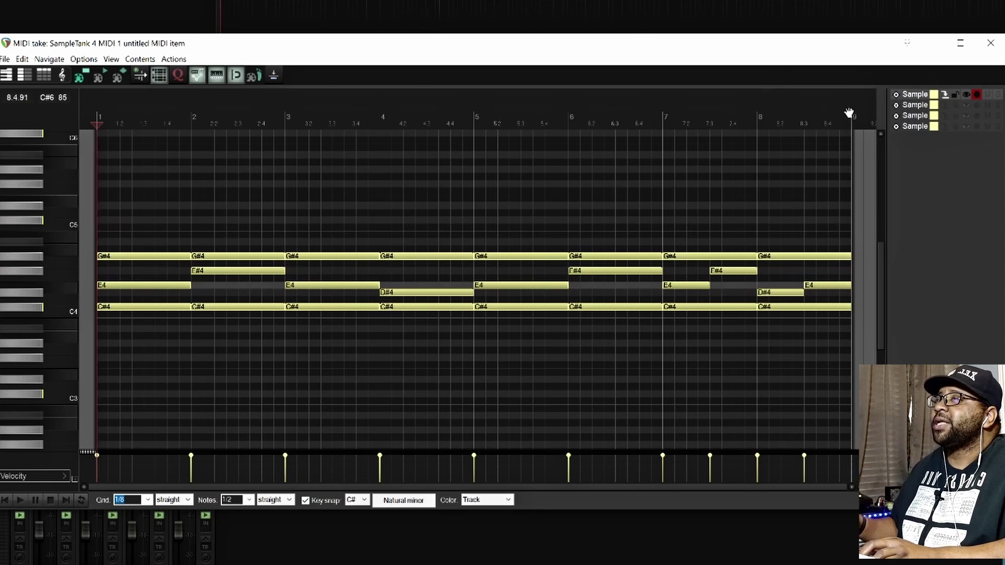
{"action": "left_click", "coordinate": [943, 105]}
{"action": "left_click", "coordinate": [943, 105]}
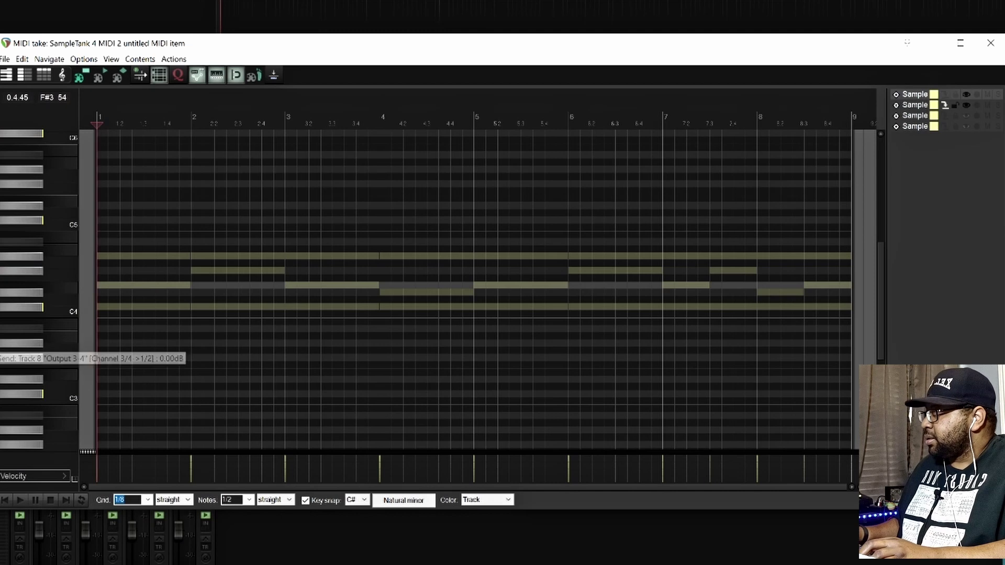
{"action": "key", "text": "ctrl+v"}
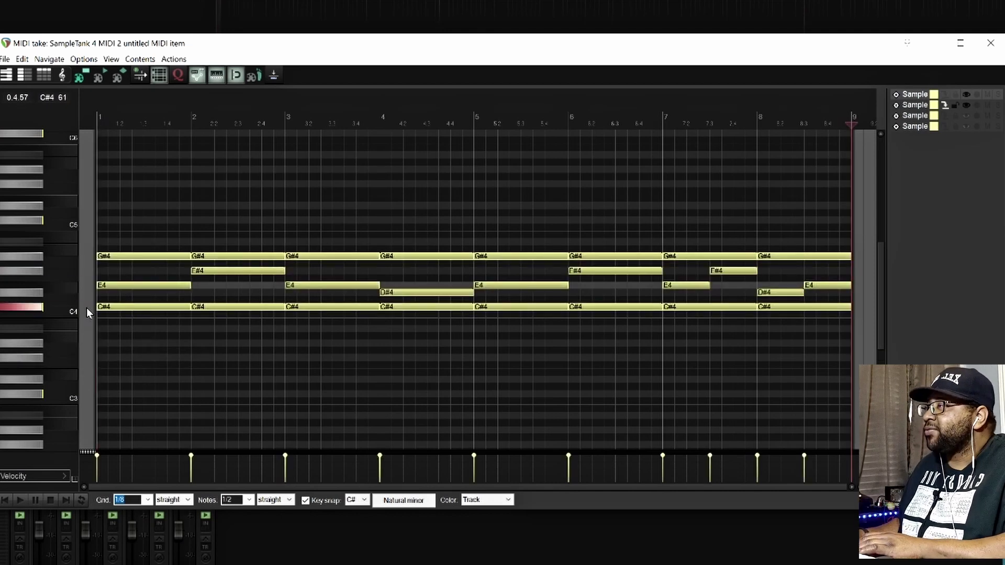
Select all middle chord notes from D#4 to F#4 in the second item, transpose them up one octave and play the result
{"action": "left_click_drag", "start_coordinate": [63, 264], "coordinate": [63, 288]}
{"action": "left_click", "coordinate": [62, 274]}
{"action": "left_click", "coordinate": [61, 267]}
{"action": "left_click", "coordinate": [64, 273]}
{"action": "left_click_drag", "start_coordinate": [65, 272], "coordinate": [64, 301]}
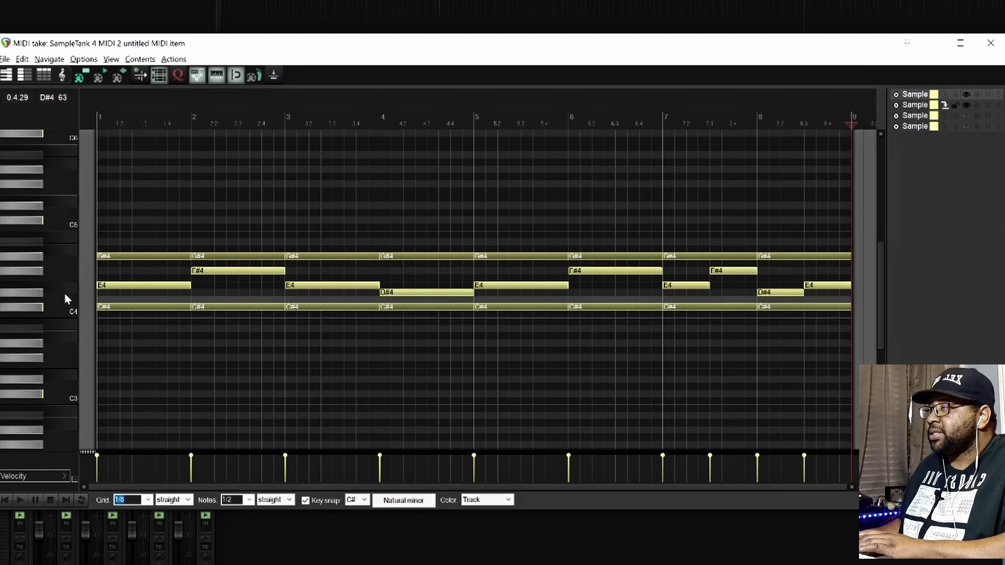
{"action": "key", "text": "ctrl+Up"}
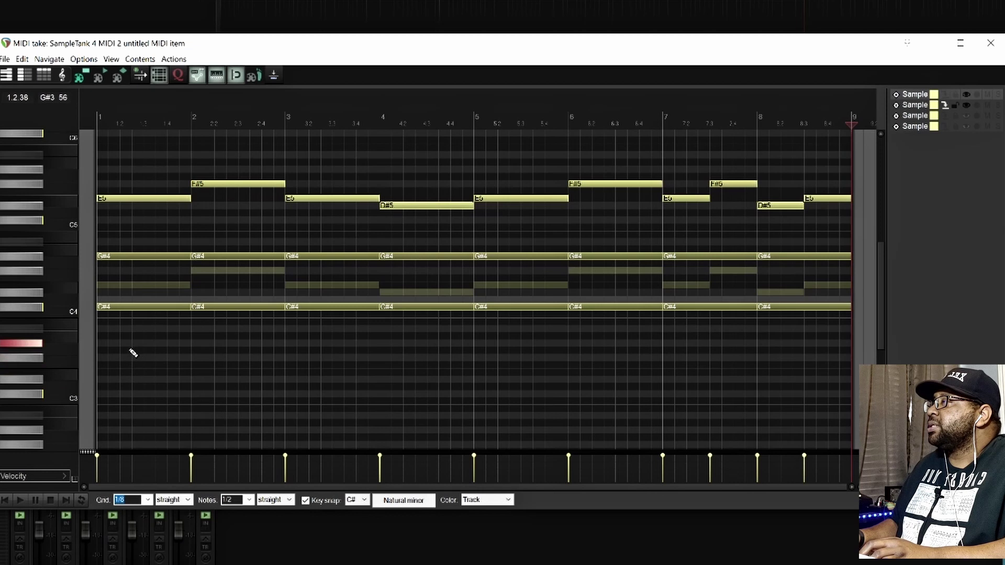
{"action": "key", "text": "space"}
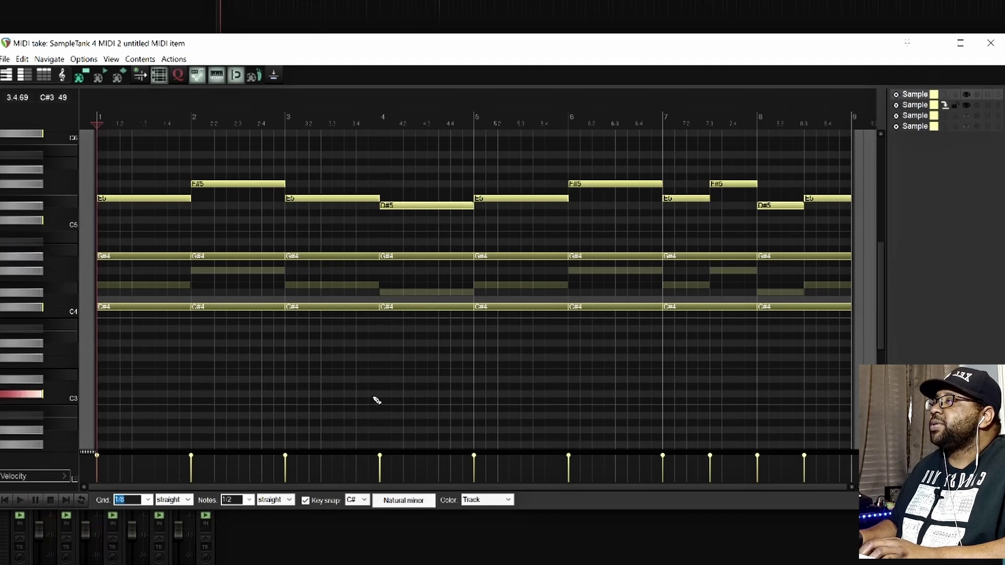
Select all notes in the second SampleTank MIDI item, transpose them down one octave and close the MIDI editor
{"action": "left_click_drag", "start_coordinate": [832, 335], "coordinate": [116, 164]}
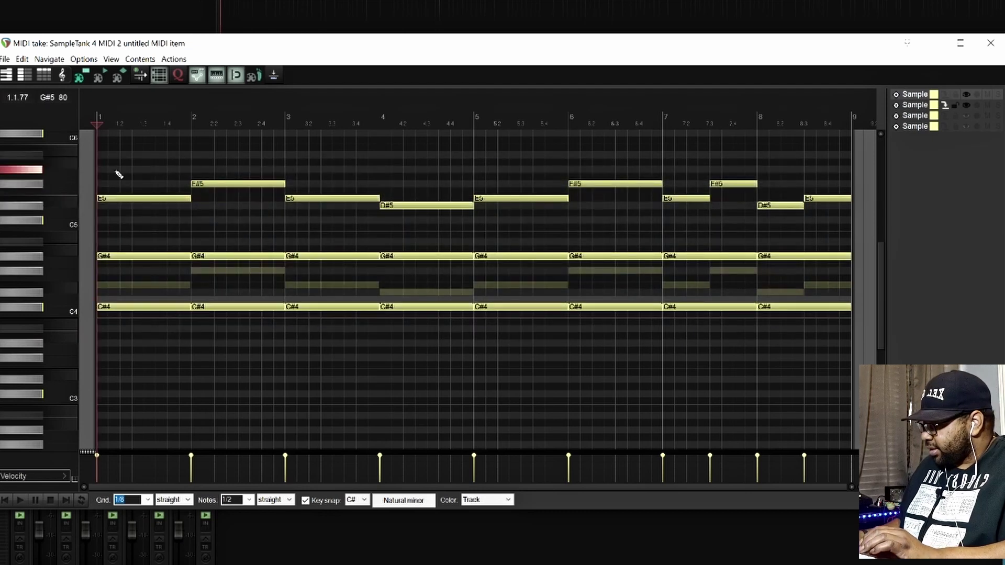
{"action": "key", "text": "ctrl+Down"}
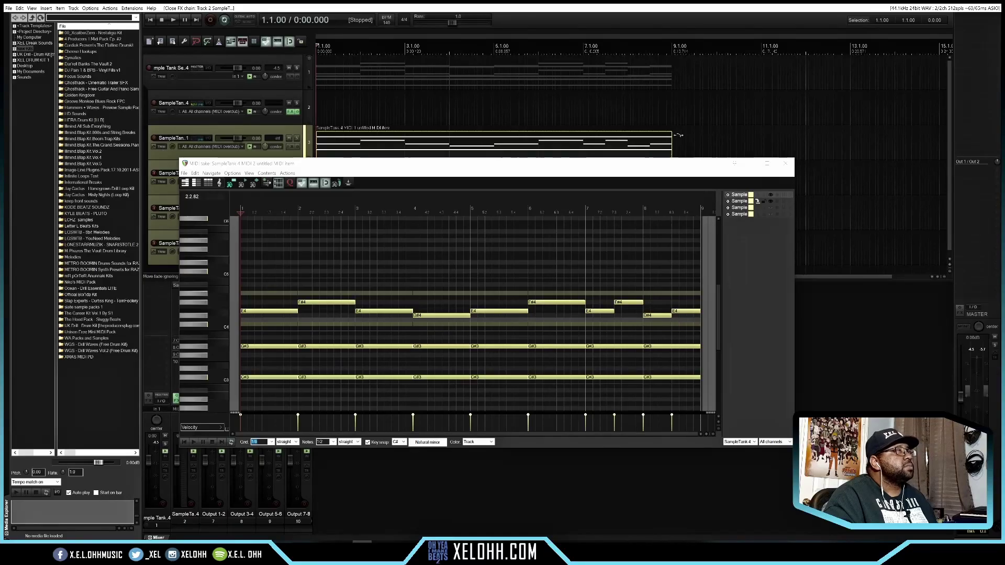
{"action": "left_click", "coordinate": [788, 165]}
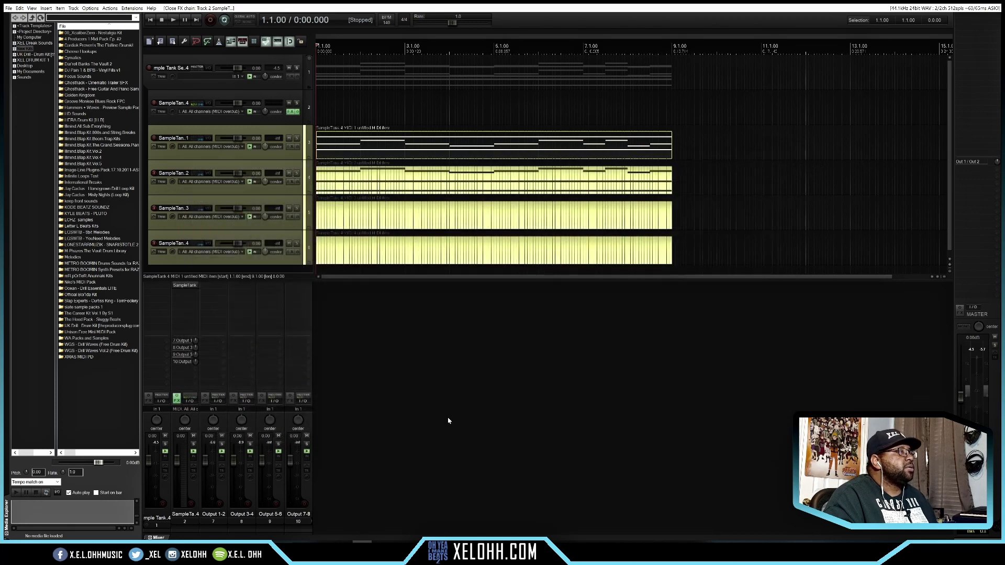
Load the Female Mmm LP voice into the empty third part of SampleTank 4 and close the plugin window
{"action": "left_click", "coordinate": [189, 287]}
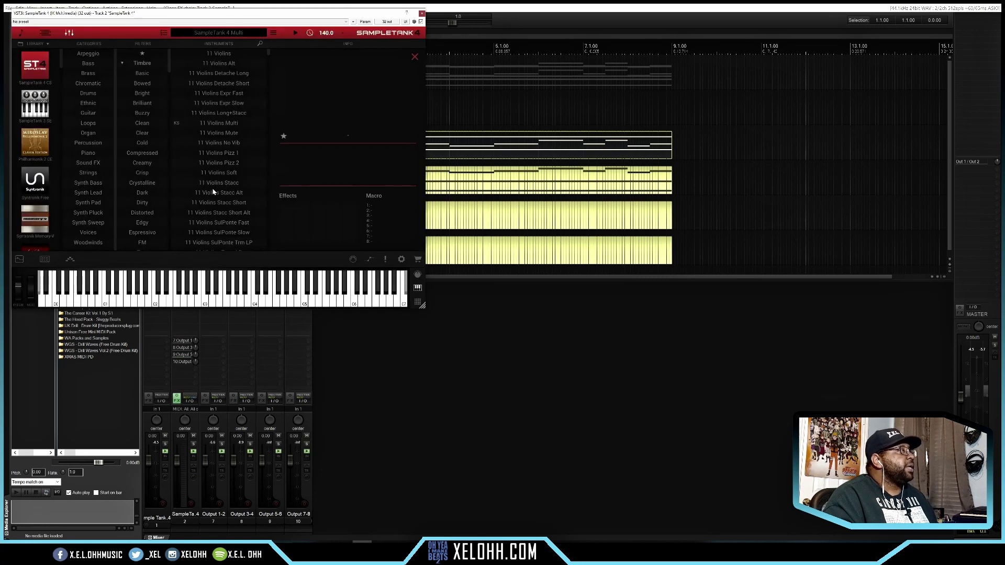
{"action": "left_click_drag", "start_coordinate": [243, 17], "coordinate": [431, 105]}
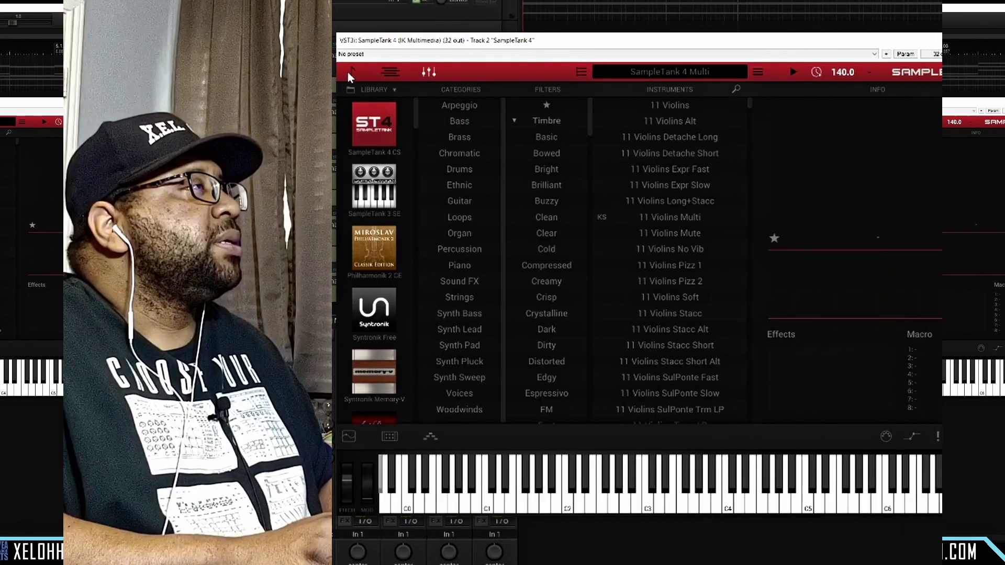
{"action": "left_click", "coordinate": [349, 73]}
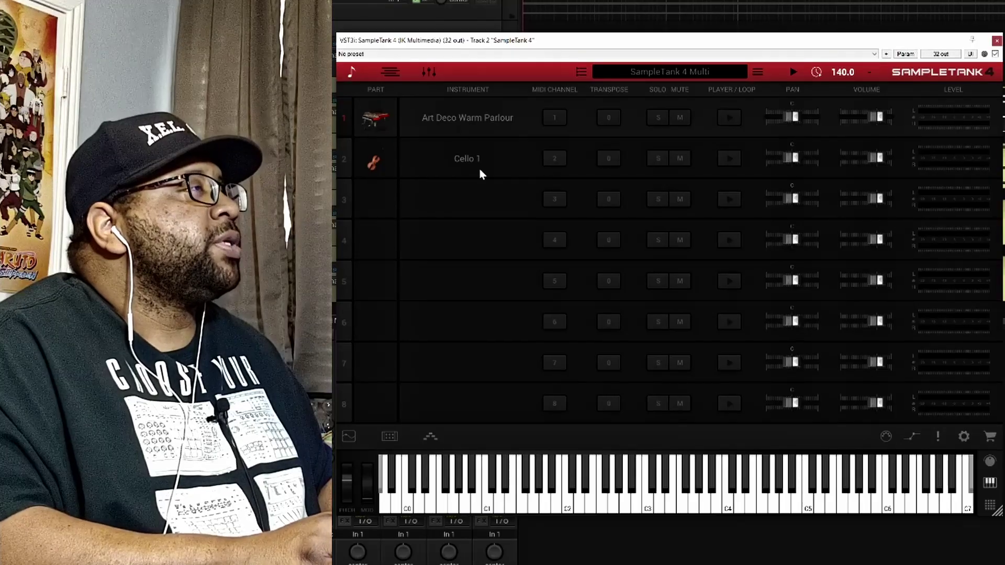
{"action": "left_click", "coordinate": [460, 200]}
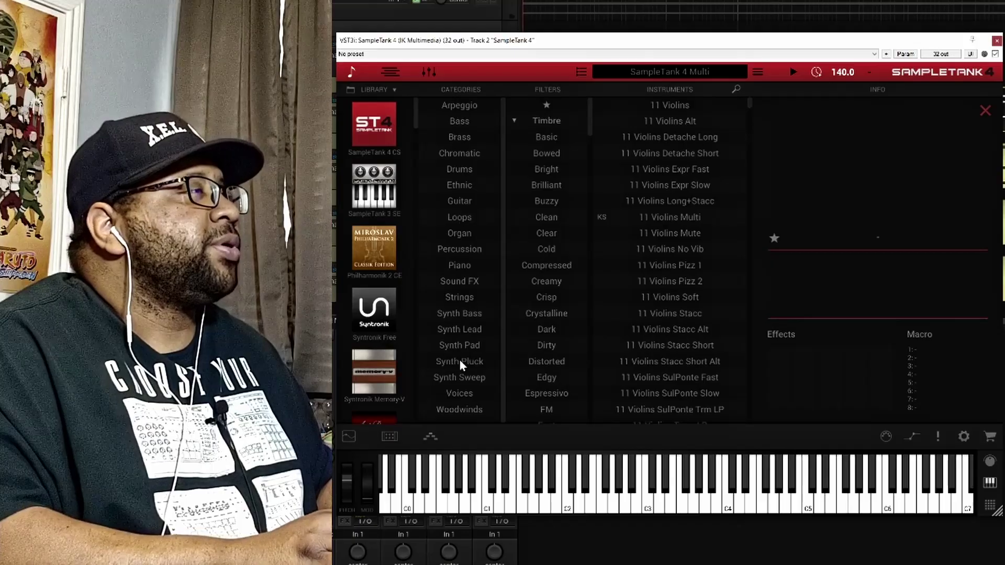
{"action": "left_click", "coordinate": [459, 395]}
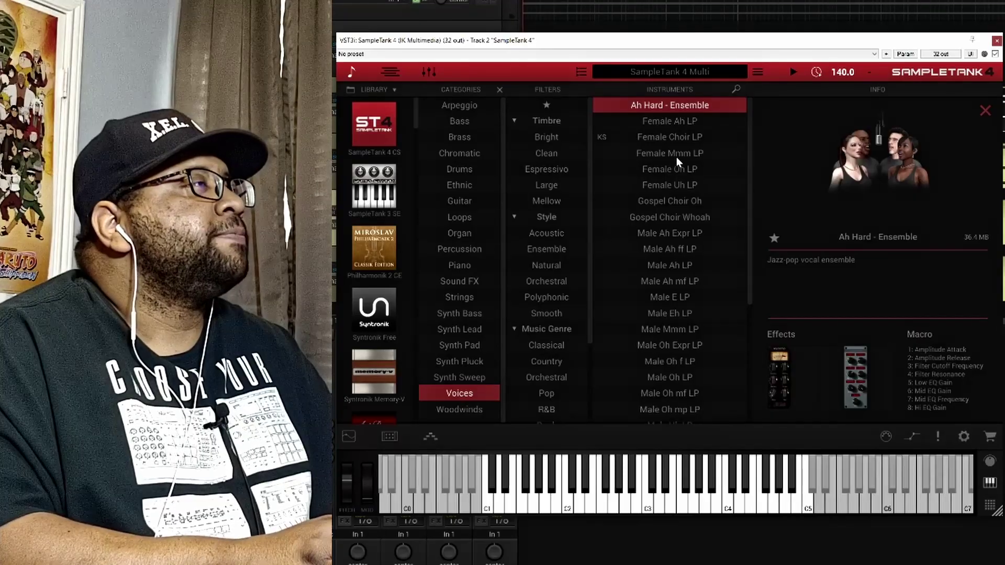
{"action": "left_click", "coordinate": [676, 155]}
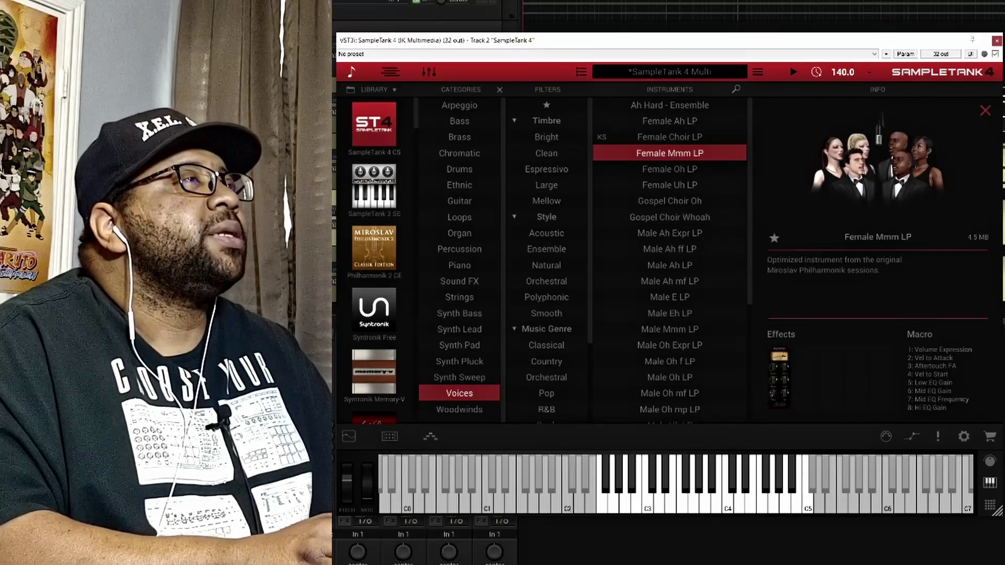
{"action": "left_click", "coordinate": [997, 41]}
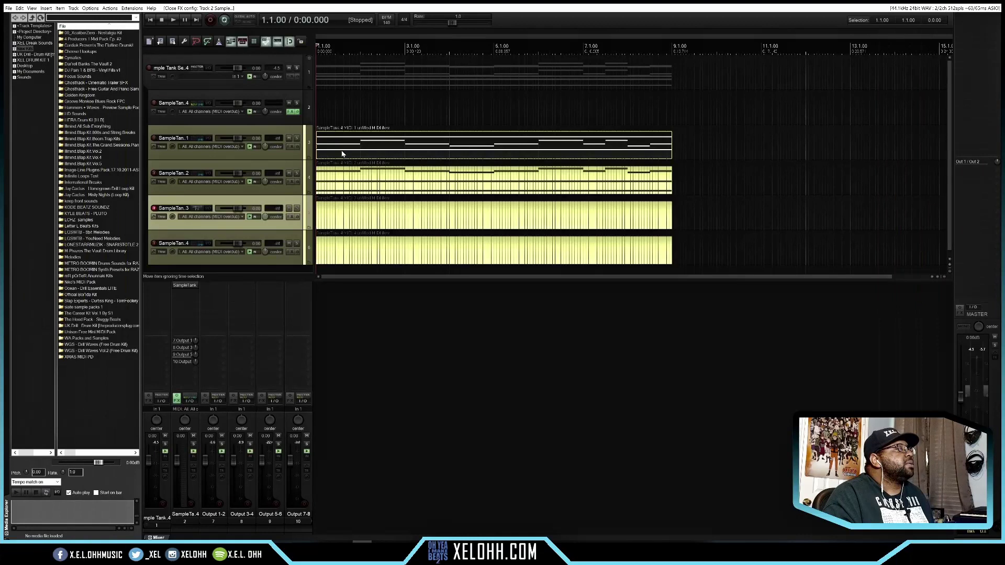
Make the third SampleTank item active in the editor alongside the first and paste the eight-bar progression at its start
{"action": "double_click", "coordinate": [351, 219]}
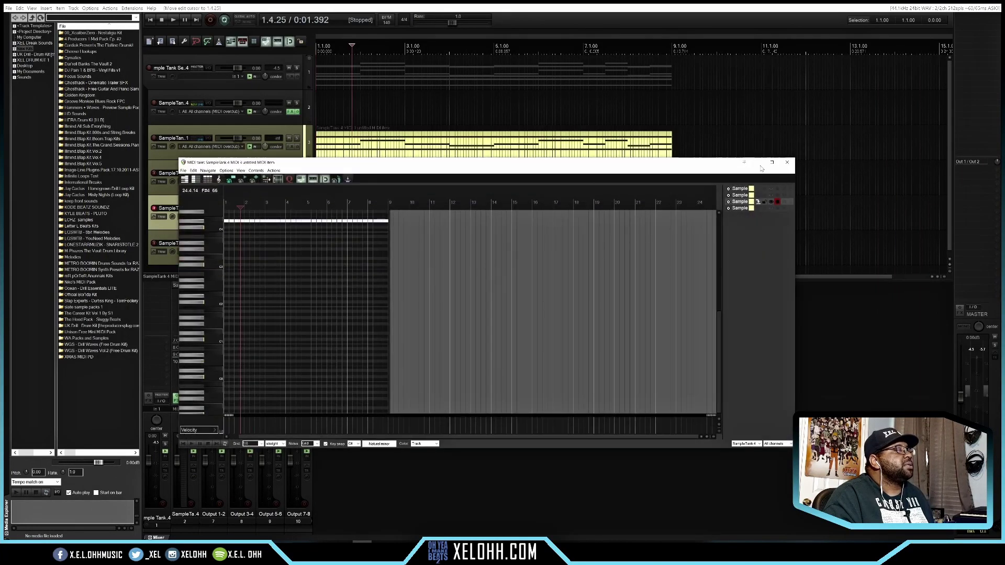
{"action": "left_click", "coordinate": [787, 161]}
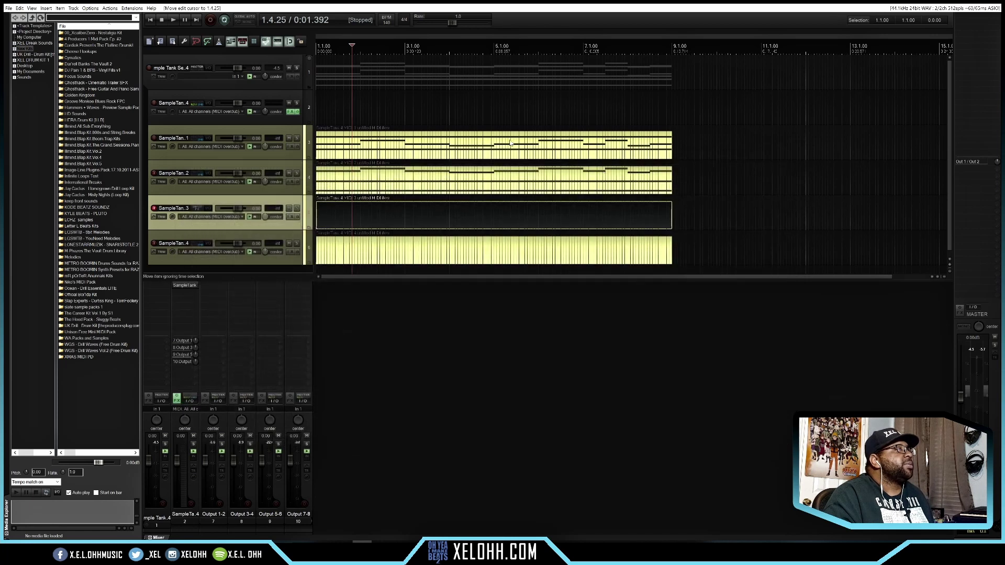
{"action": "double_click", "coordinate": [512, 142]}
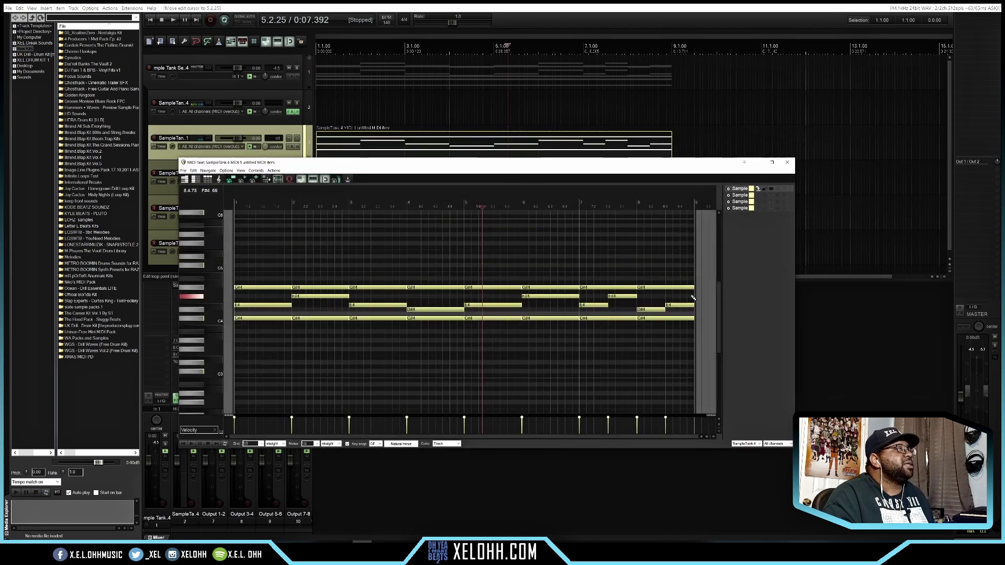
{"action": "left_click", "coordinate": [757, 202]}
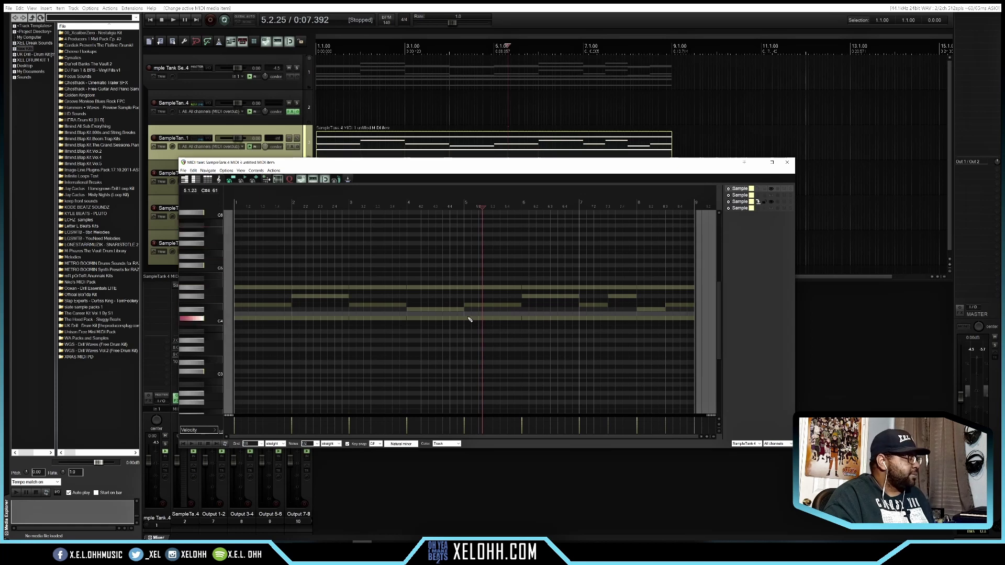
{"action": "key", "text": "Home"}
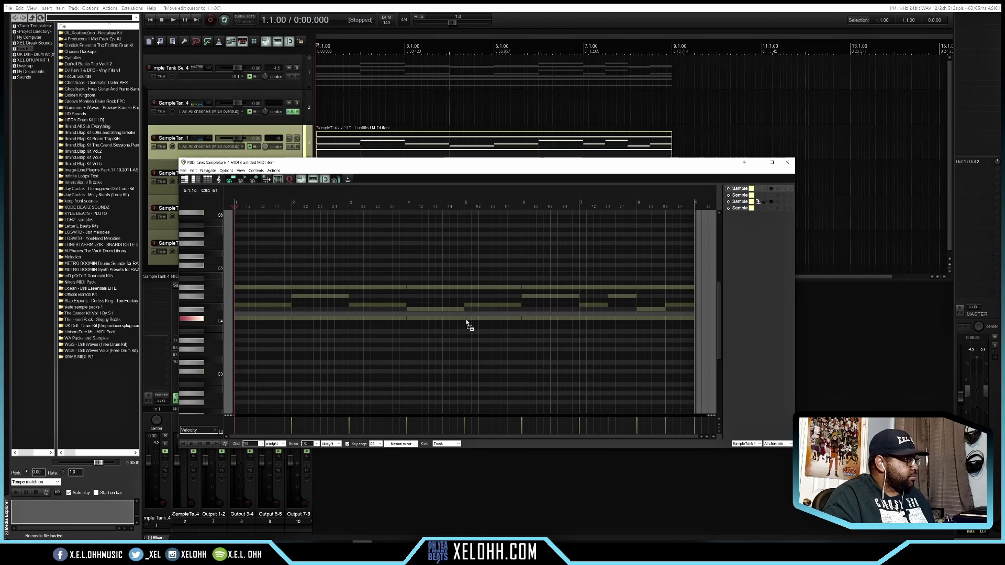
{"action": "key", "text": "ctrl+v"}
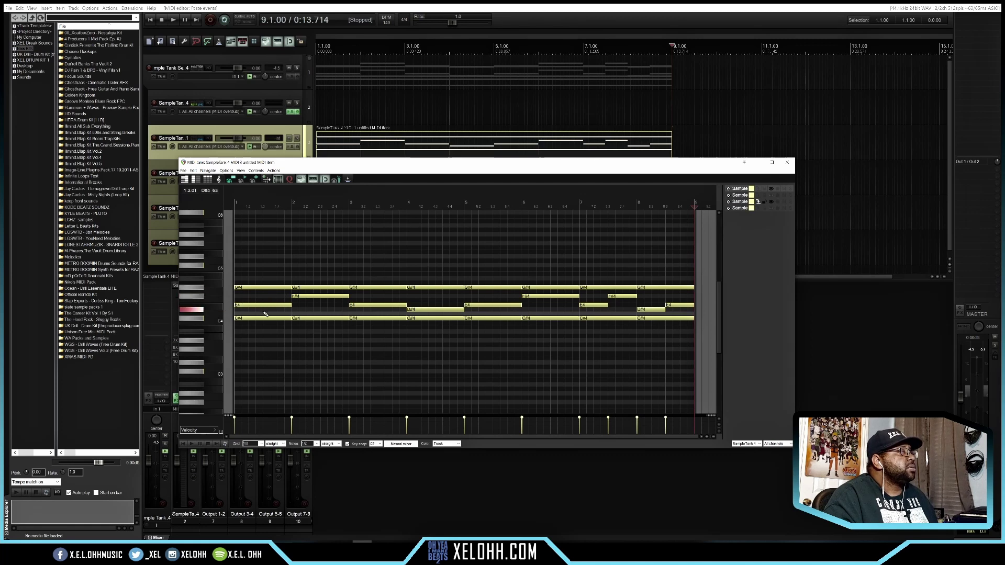
Transpose the third item's middle notes from D#4 to F#4 and its lowest C#4 notes up one octave, and close the editor
{"action": "left_click", "coordinate": [212, 308]}
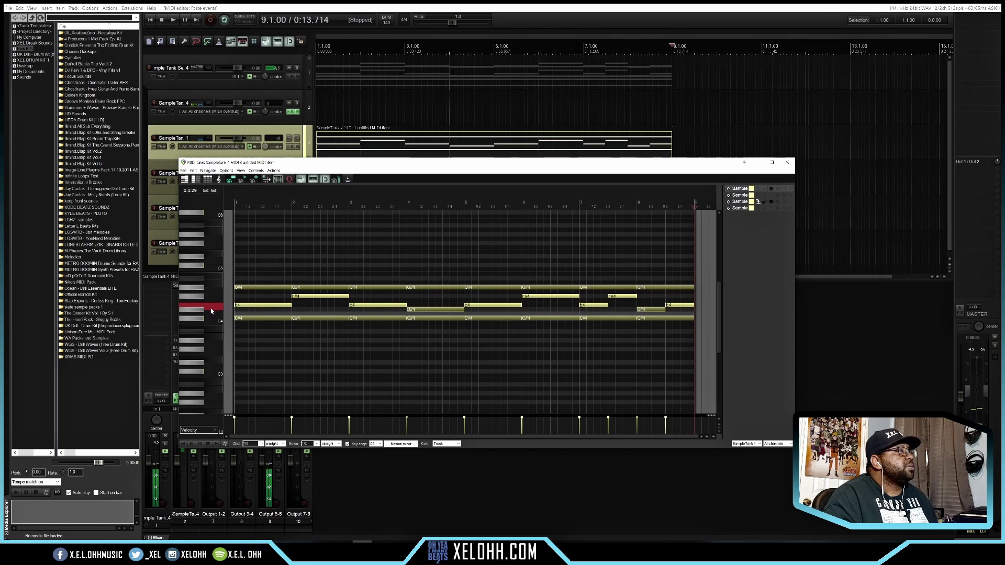
{"action": "left_click_drag", "start_coordinate": [211, 310], "coordinate": [211, 312]}
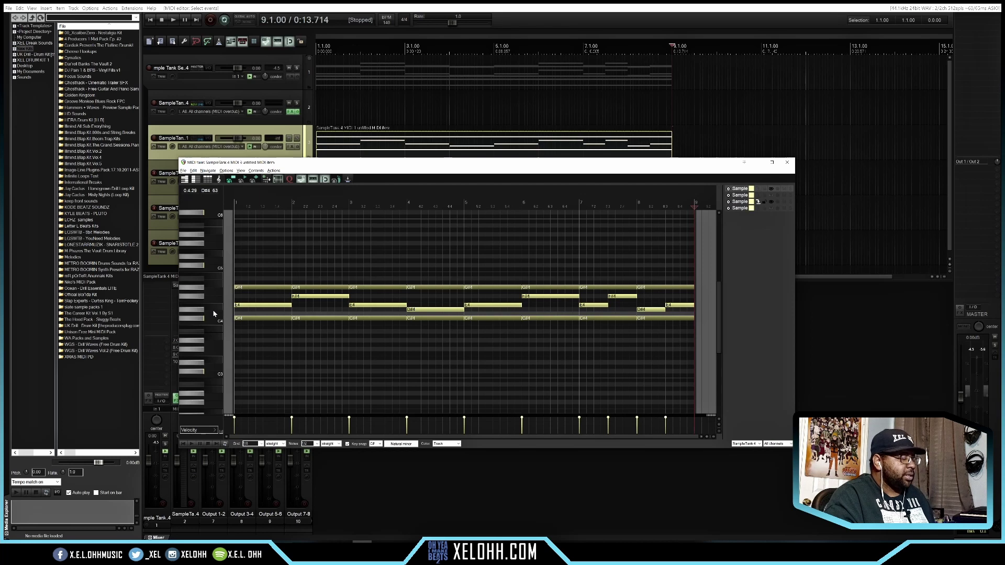
{"action": "key", "text": "ctrl+Up"}
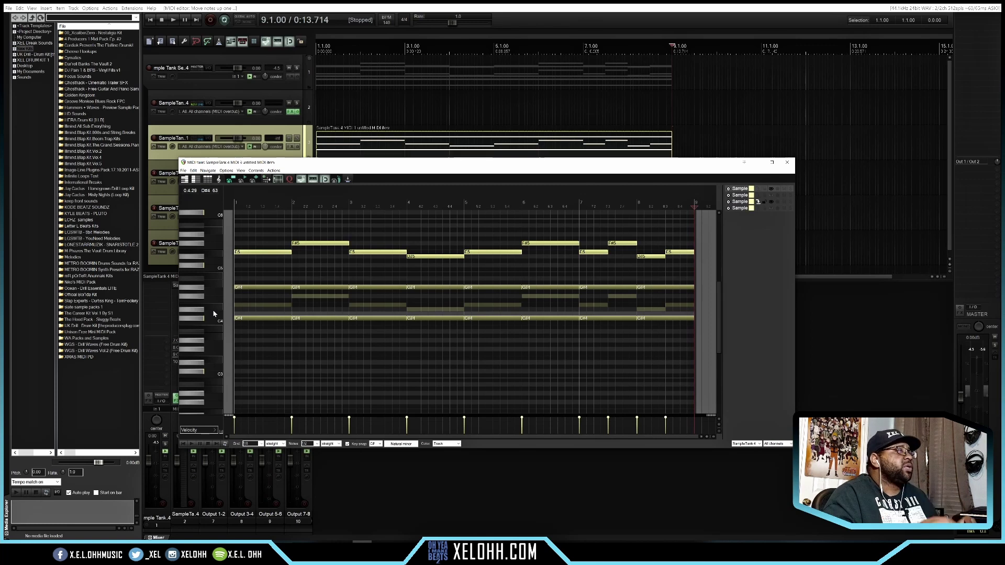
{"action": "left_click", "coordinate": [266, 334]}
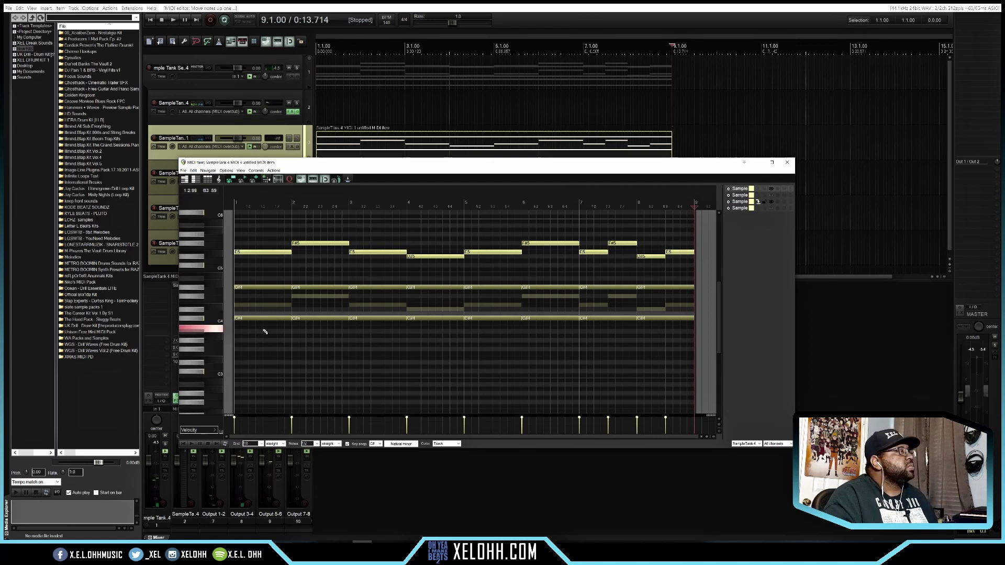
{"action": "left_click_drag", "start_coordinate": [263, 330], "coordinate": [671, 303]}
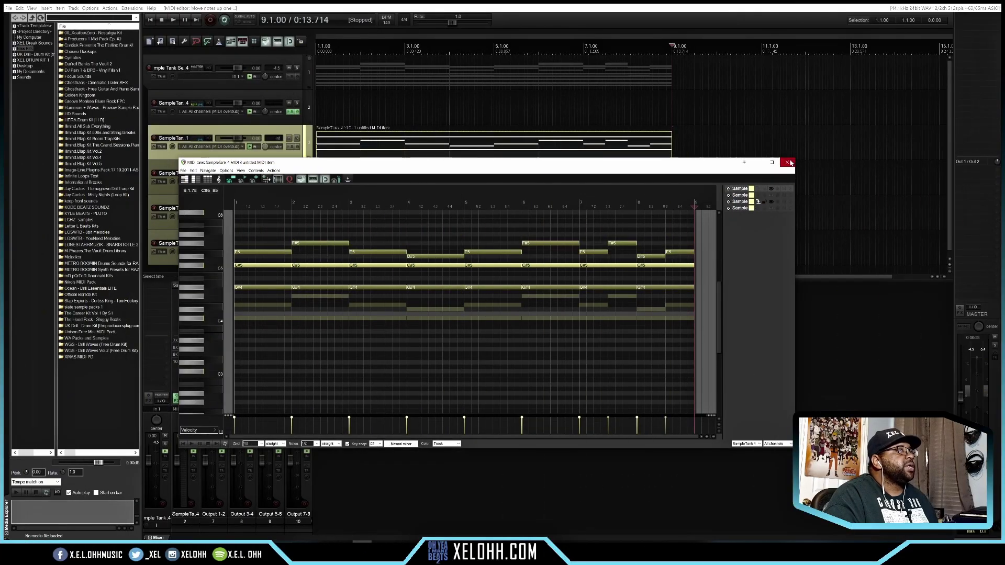
{"action": "left_click", "coordinate": [788, 163]}
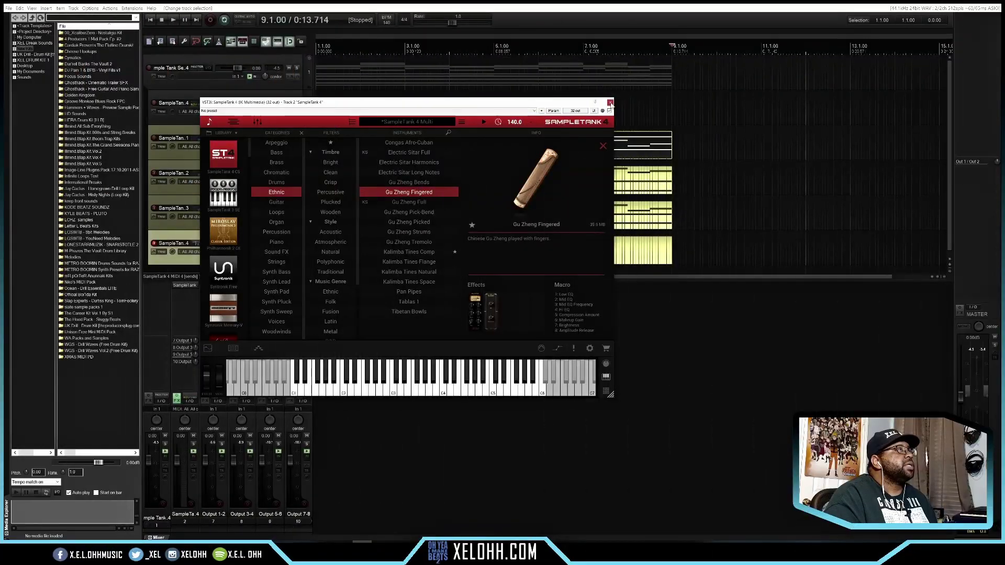
Close the SampleTank window and paste the eight-bar progression at the start of the fourth SampleTank item
{"action": "left_click", "coordinate": [611, 102]}
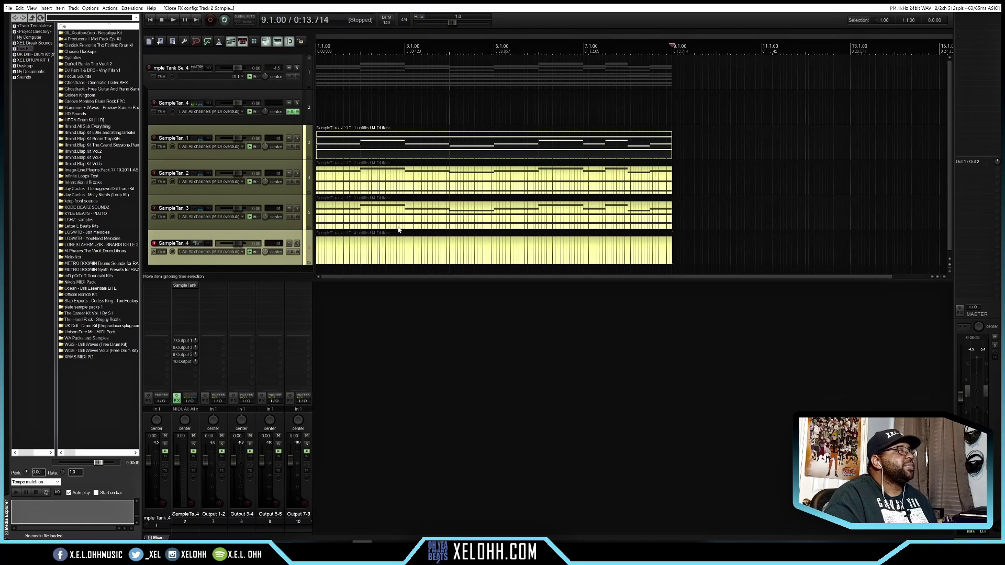
{"action": "double_click", "coordinate": [434, 146]}
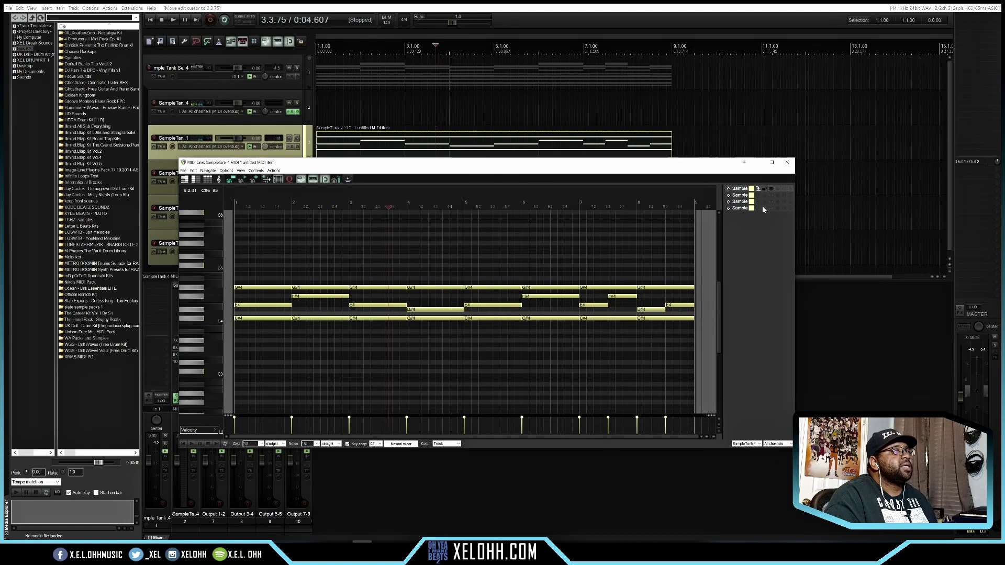
{"action": "left_click", "coordinate": [758, 209]}
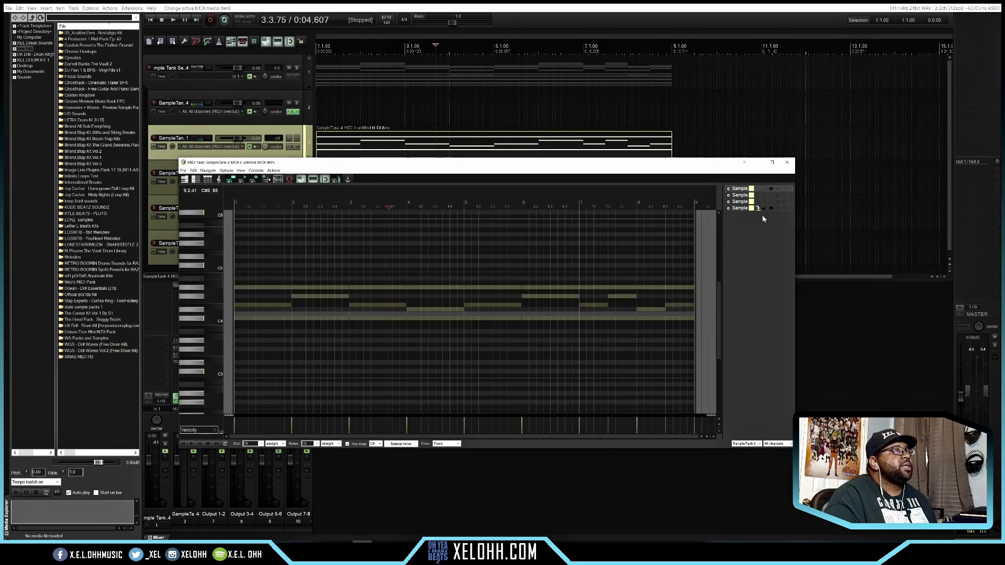
{"action": "key", "text": "Home"}
{"action": "key", "text": "ctrl+v"}
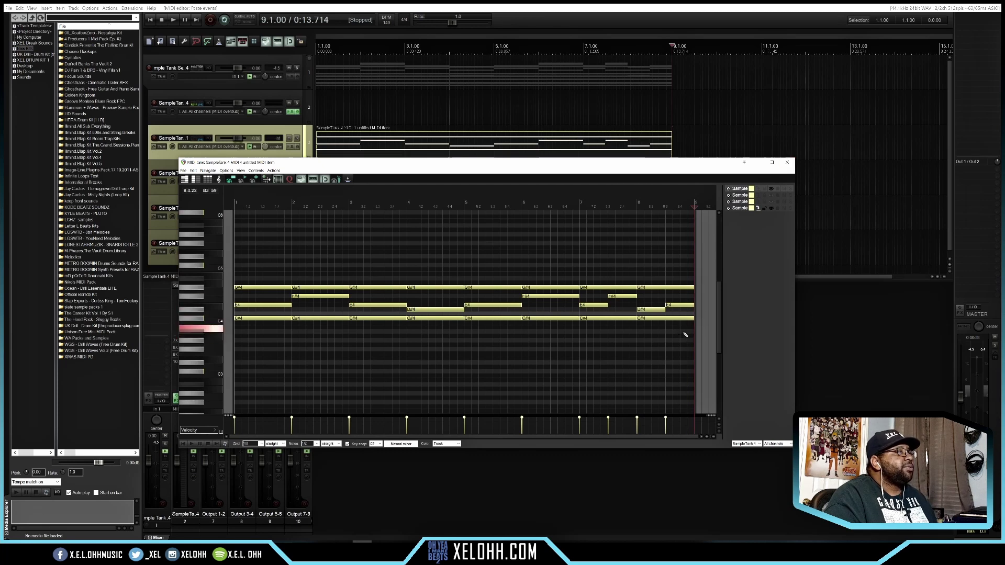
Transpose all chord notes of the fourth item down one octave, play the layered result and close the editor
{"action": "left_click", "coordinate": [201, 290]}
{"action": "left_click", "coordinate": [196, 320]}
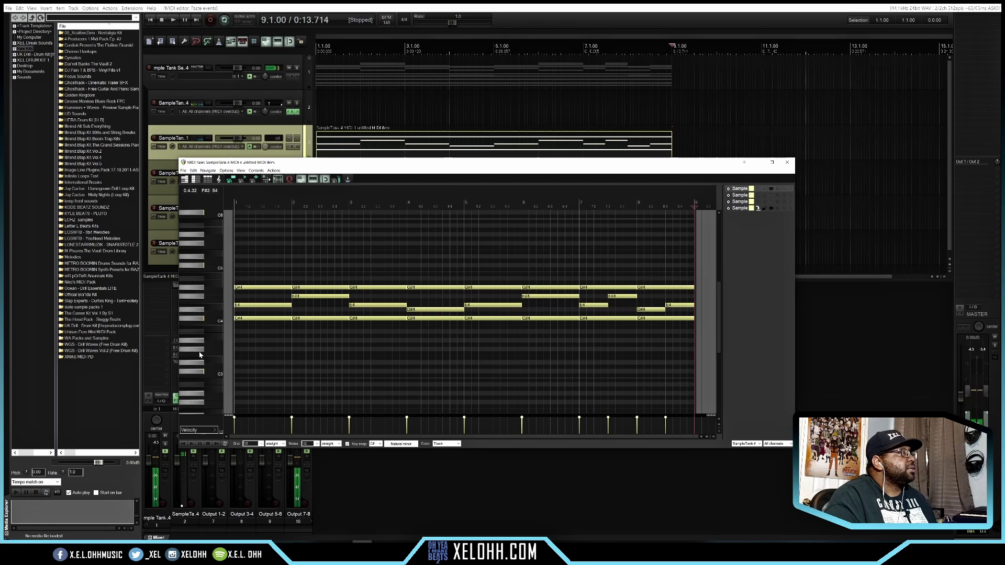
{"action": "left_click", "coordinate": [194, 377]}
{"action": "left_click", "coordinate": [198, 368]}
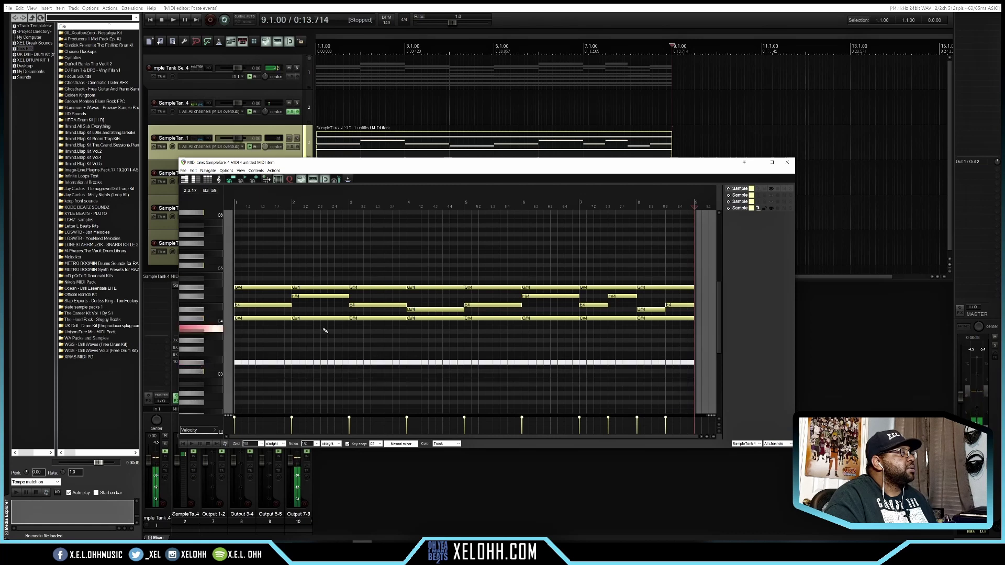
{"action": "left_click_drag", "start_coordinate": [258, 325], "coordinate": [685, 275]}
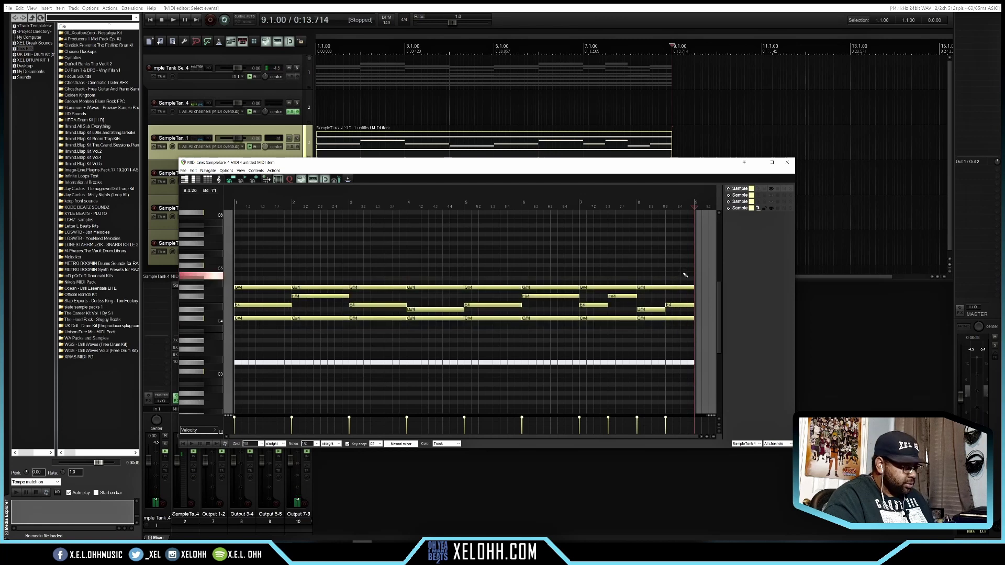
{"action": "key", "text": "ctrl+Down"}
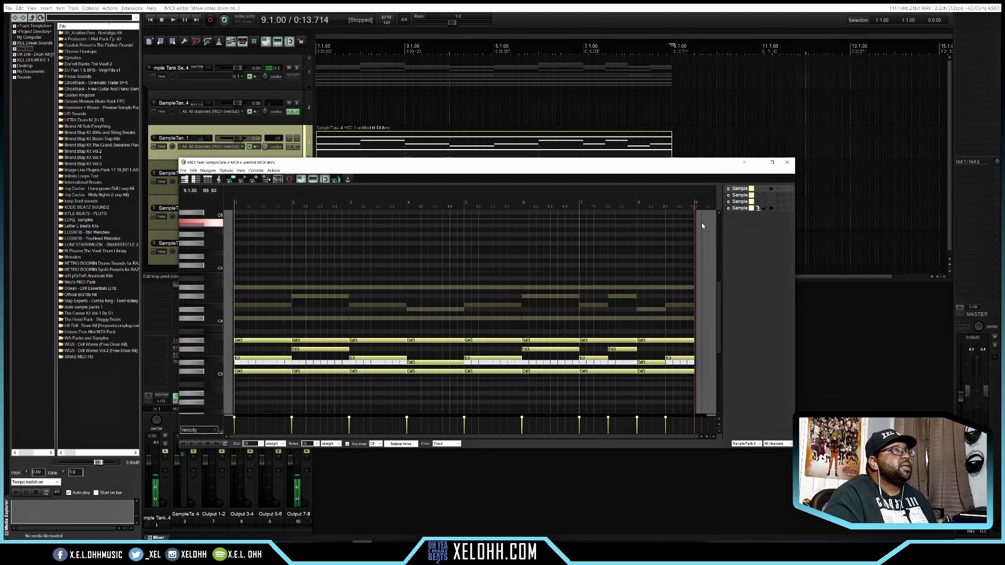
{"action": "key", "text": "space"}
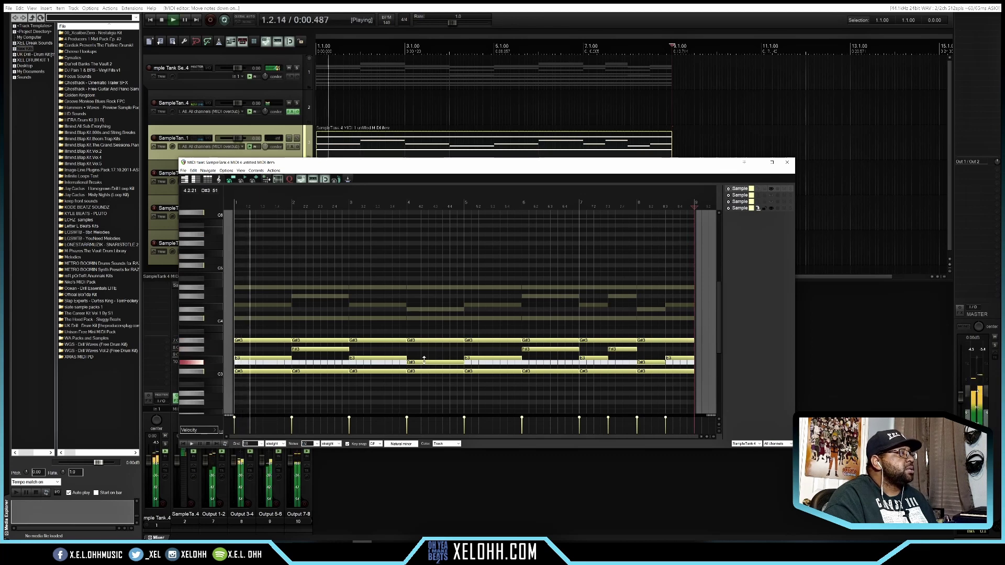
{"action": "key", "text": "space"}
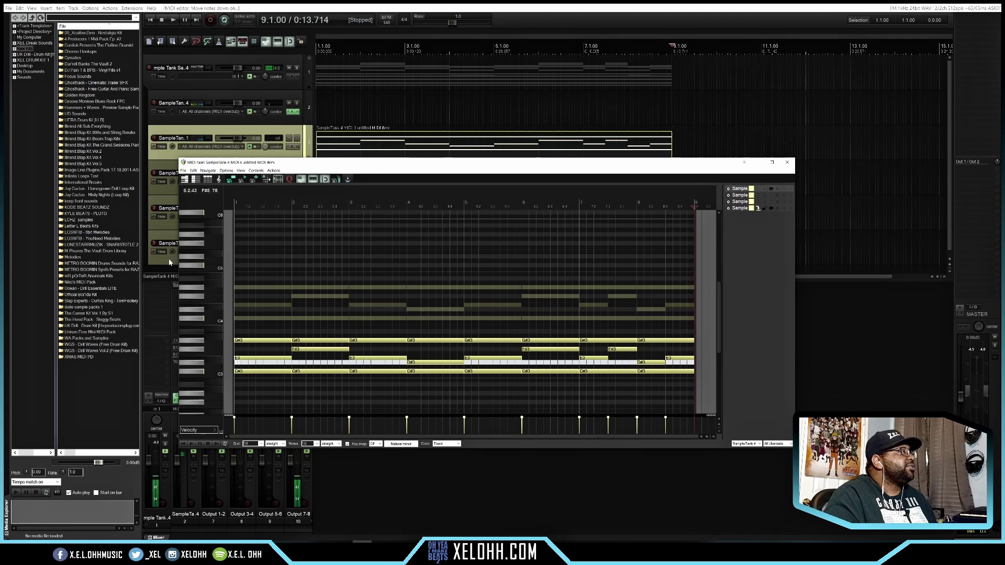
{"action": "left_click", "coordinate": [788, 163]}
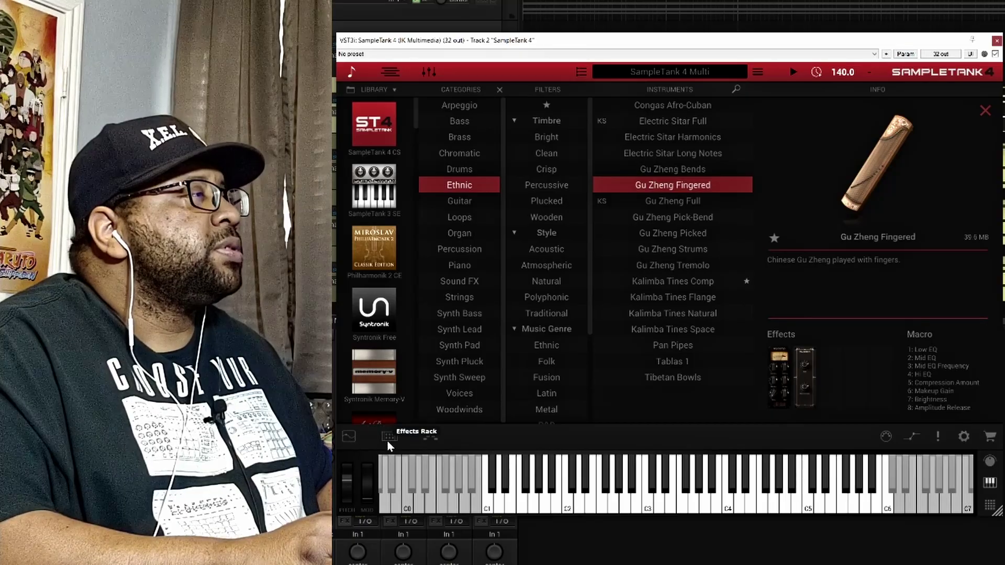
Enable the player for the Gu Zheng Fingered part and switch it from Phraser to Arpeggiator
{"action": "left_click", "coordinate": [433, 436]}
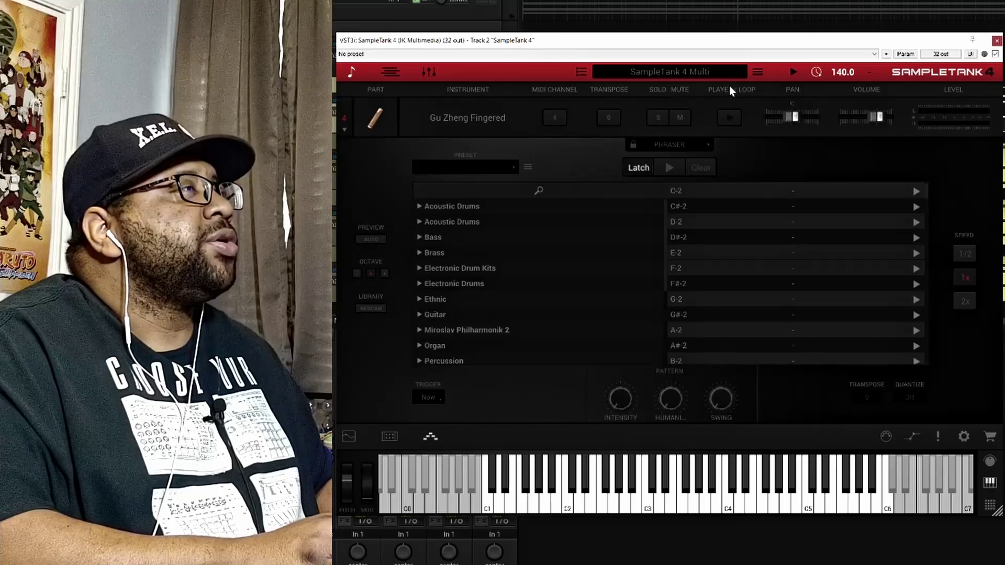
{"action": "left_click", "coordinate": [730, 117]}
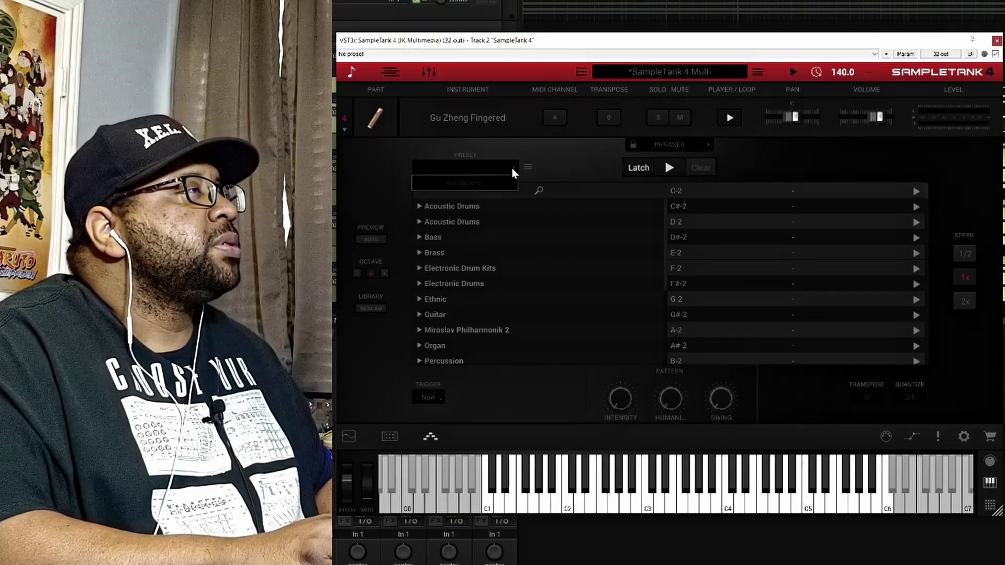
{"action": "left_click", "coordinate": [680, 145]}
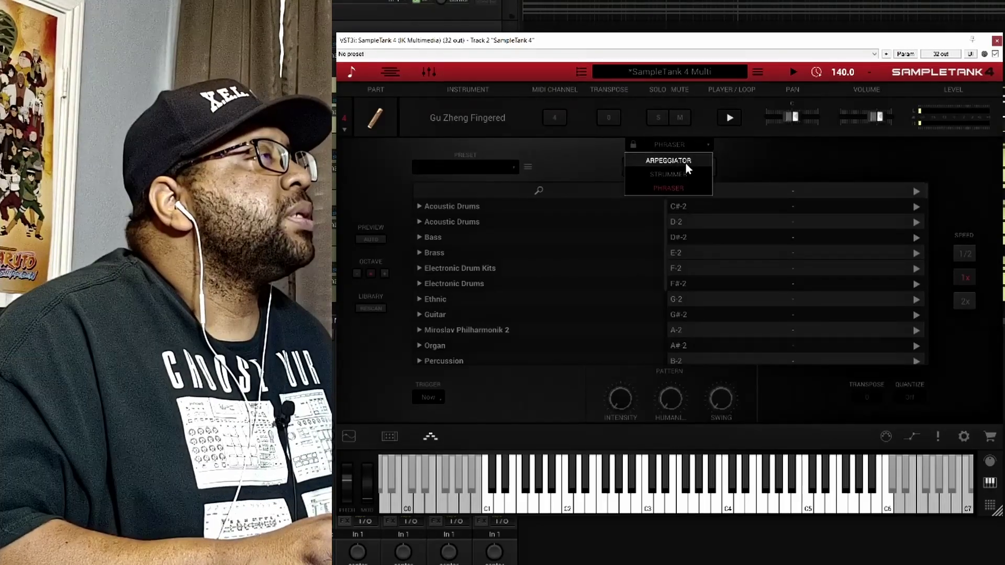
{"action": "left_click", "coordinate": [680, 162]}
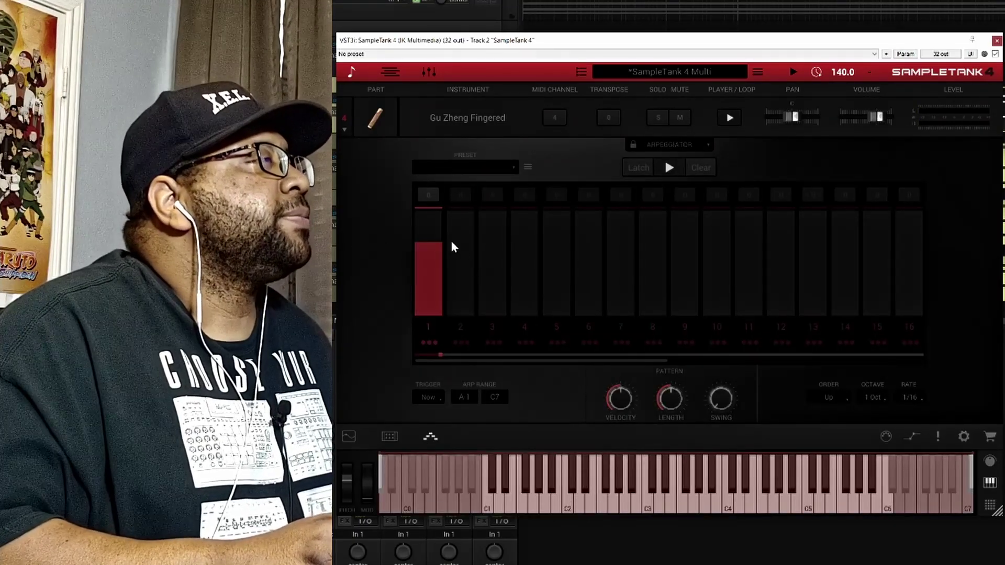
Try the 8 arpeggio 01 preset from SampleTank 4's 8th group on the Gu Zheng Fingered part
{"action": "left_click", "coordinate": [465, 167]}
{"action": "mouse_move", "coordinate": [548, 183]}
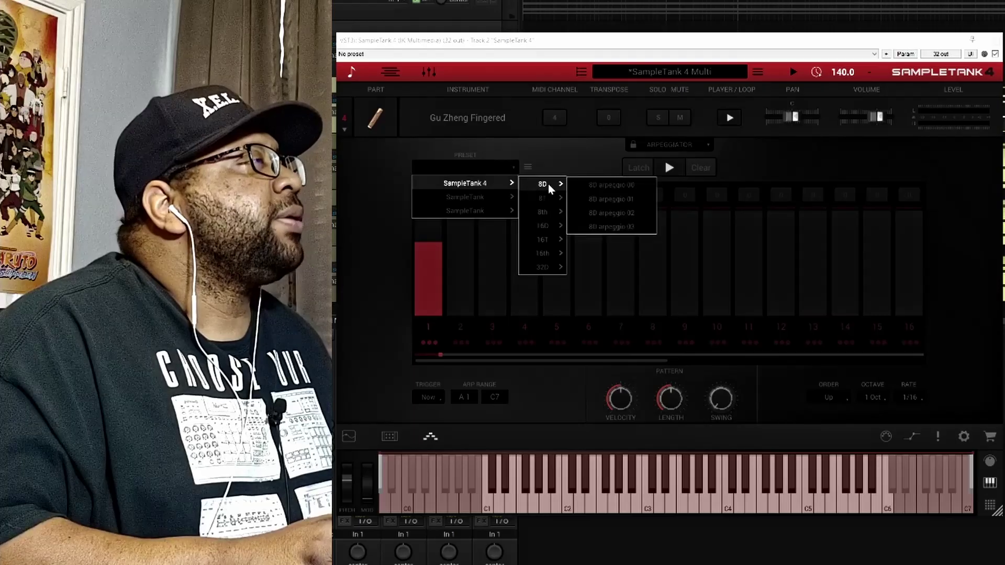
{"action": "mouse_move", "coordinate": [554, 213]}
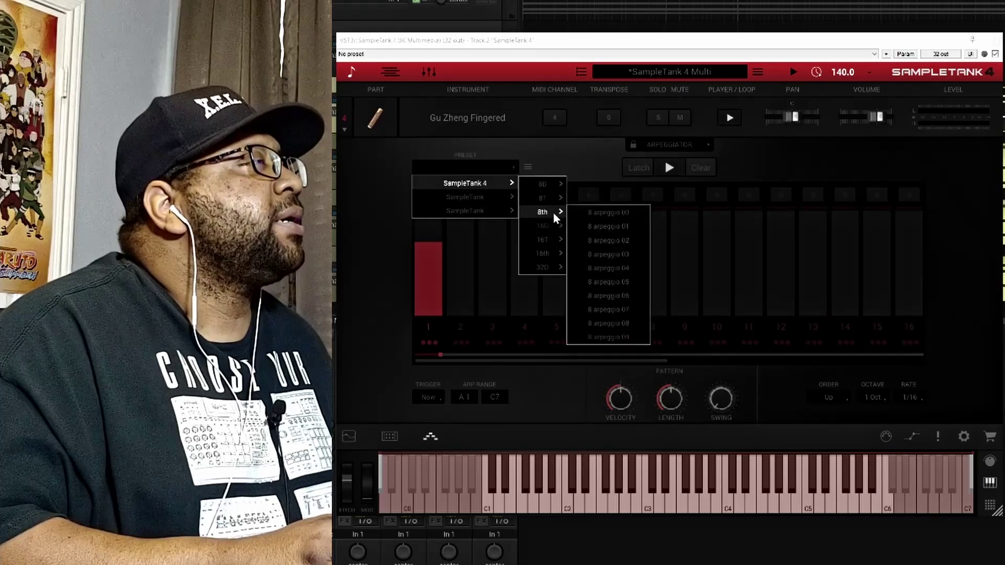
{"action": "left_click", "coordinate": [614, 225]}
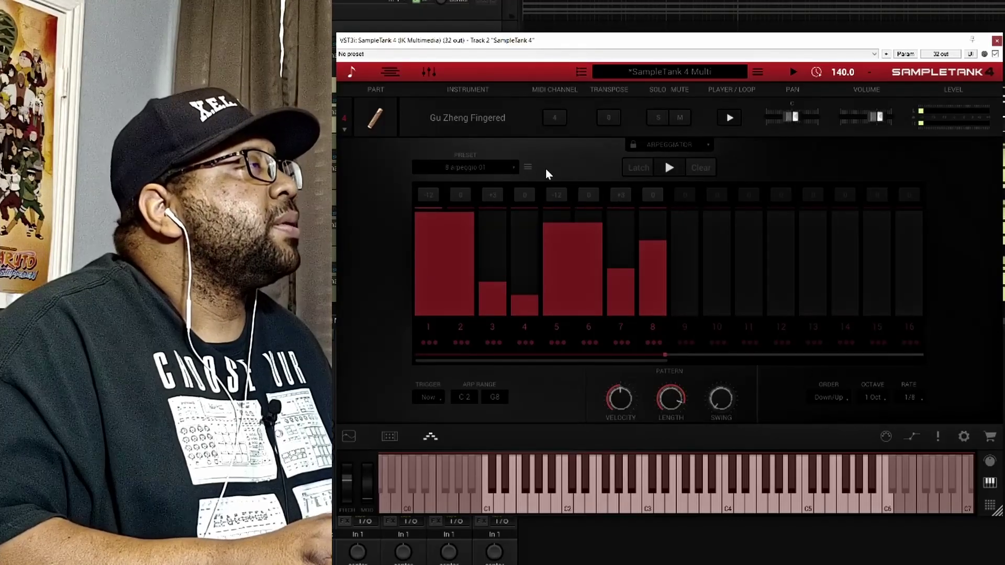
Load the 8 arpeggio 02 preset from SampleTank 4's 8th group for the Gu Zheng Fingered arpeggiator
{"action": "left_click", "coordinate": [513, 167]}
{"action": "mouse_move", "coordinate": [507, 180]}
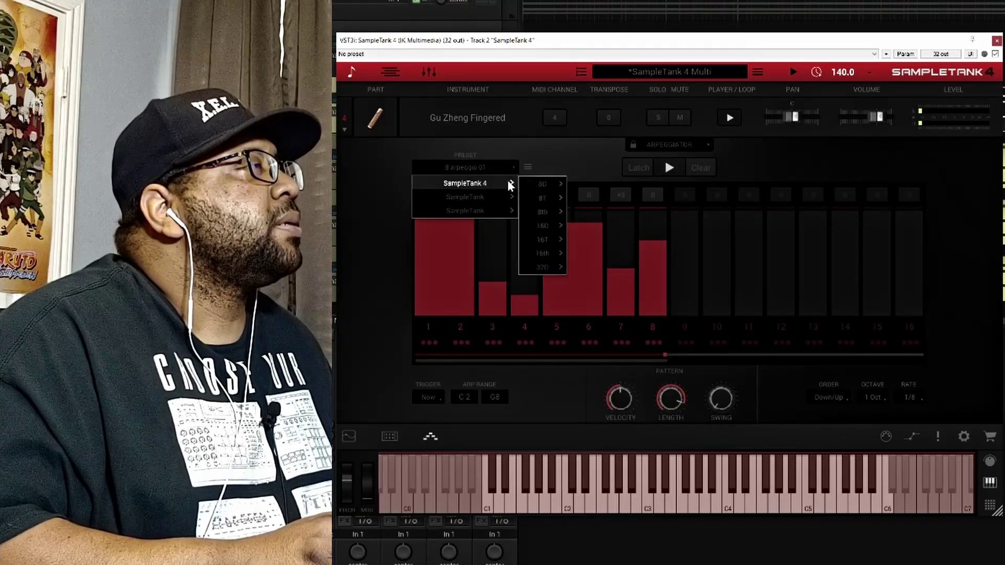
{"action": "mouse_move", "coordinate": [547, 200]}
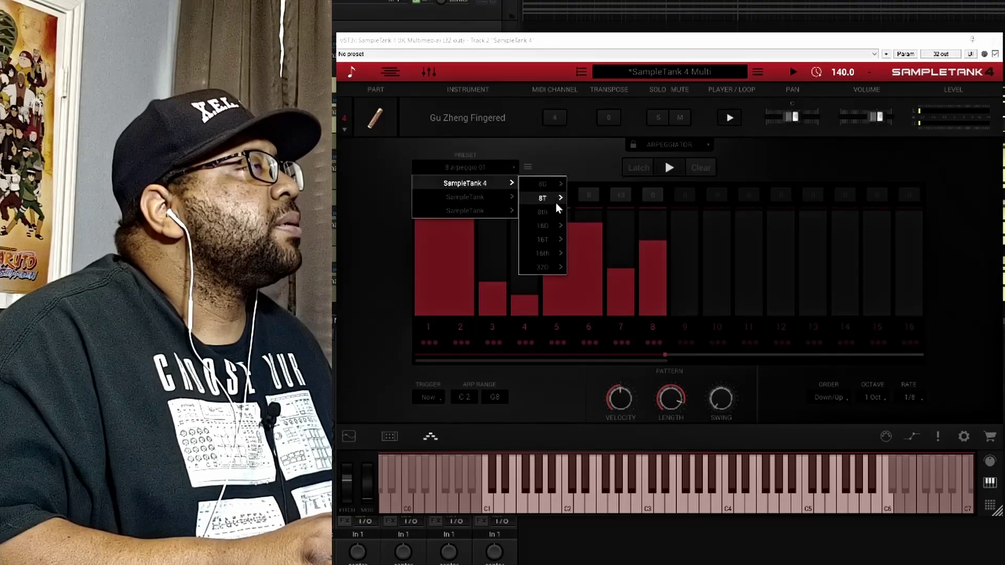
{"action": "left_click", "coordinate": [610, 241]}
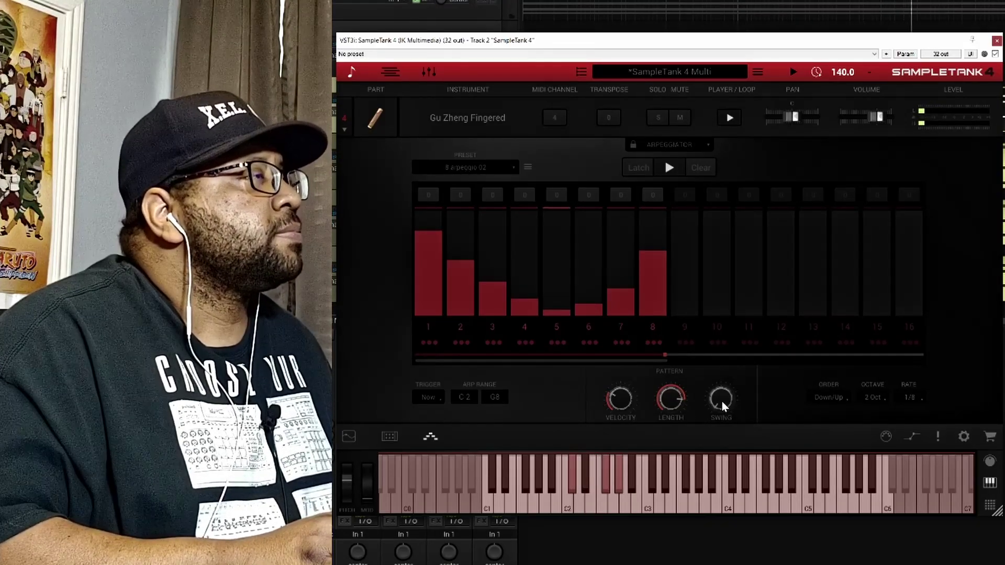
Set the arpeggiator pattern's velocity to 50 % and close the SampleTank window
{"action": "left_click_drag", "start_coordinate": [624, 402], "coordinate": [624, 366]}
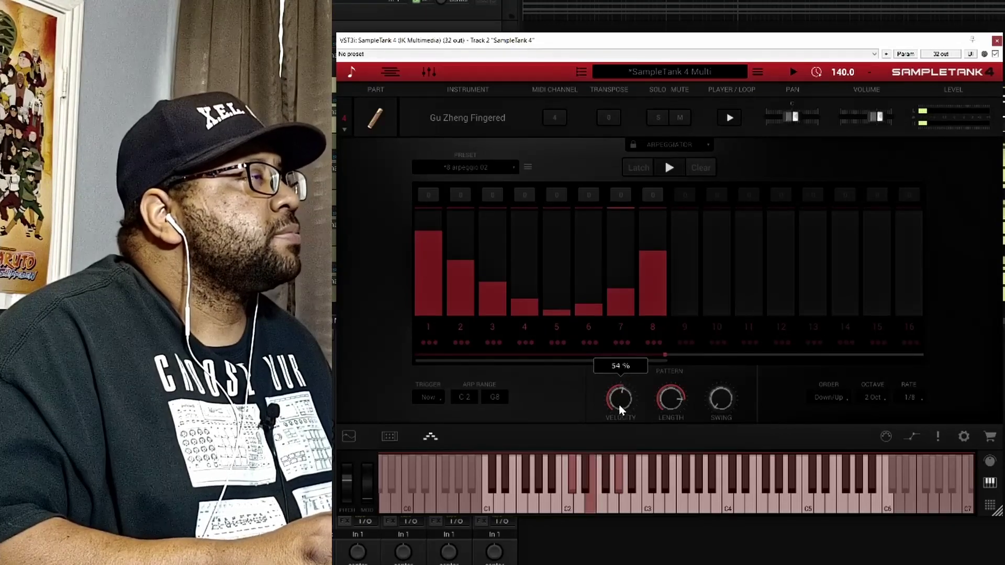
{"action": "scroll", "coordinate": [620, 406], "scroll_direction": "down", "scroll_amount": 1}
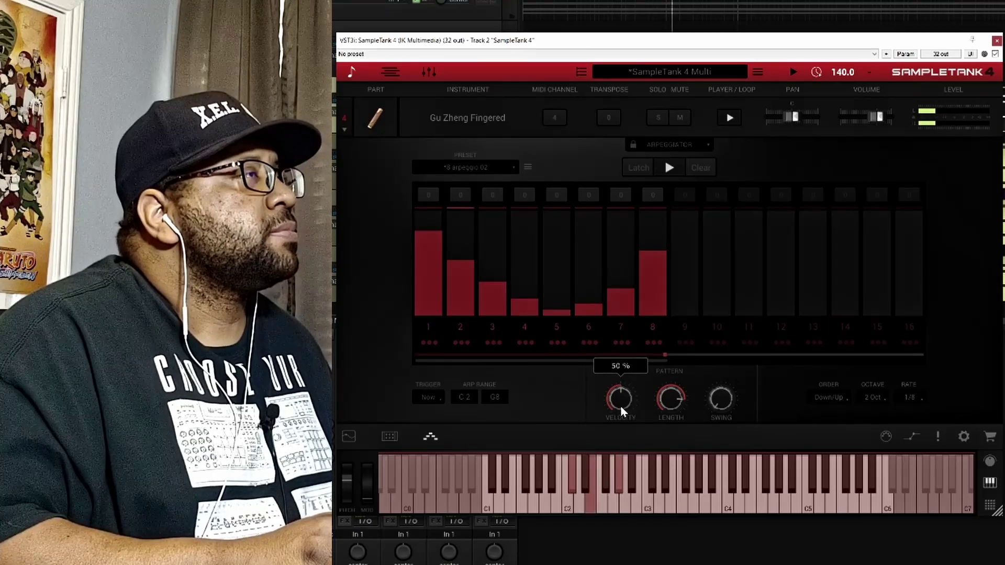
{"action": "left_click", "coordinate": [996, 42]}
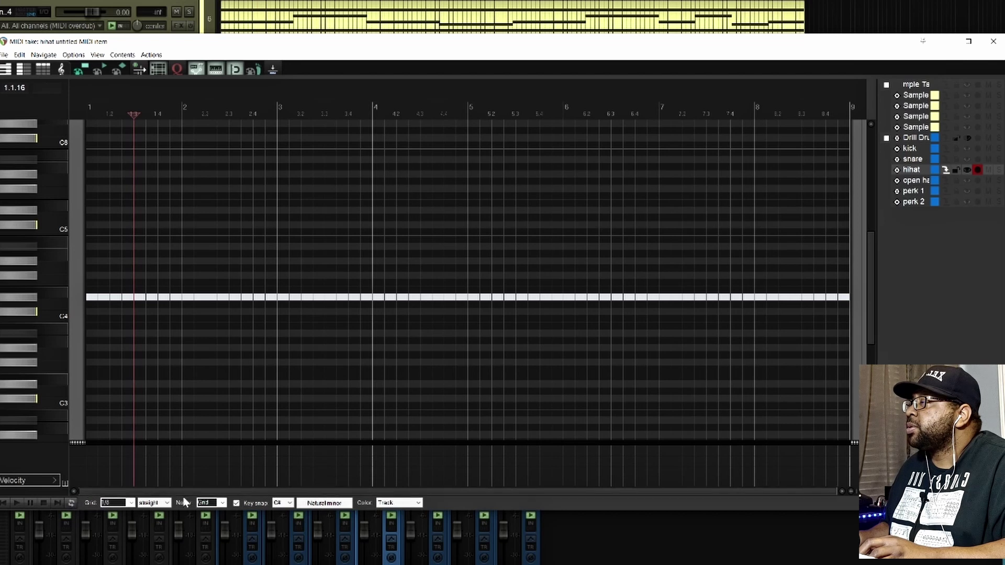
Turn off key snap for the hihat MIDI item and set its grid to 1/16
{"action": "left_click", "coordinate": [236, 503]}
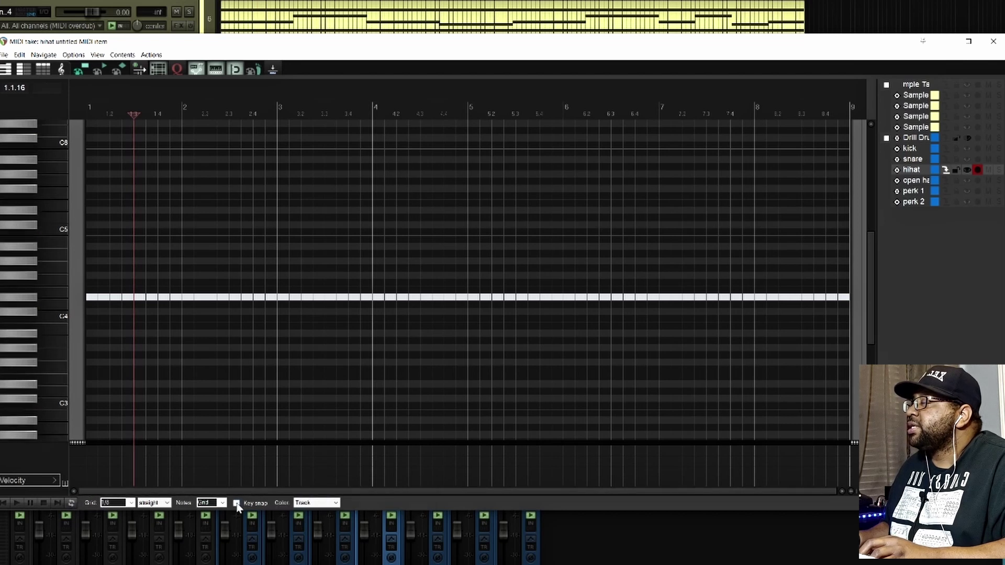
{"action": "left_click", "coordinate": [131, 503]}
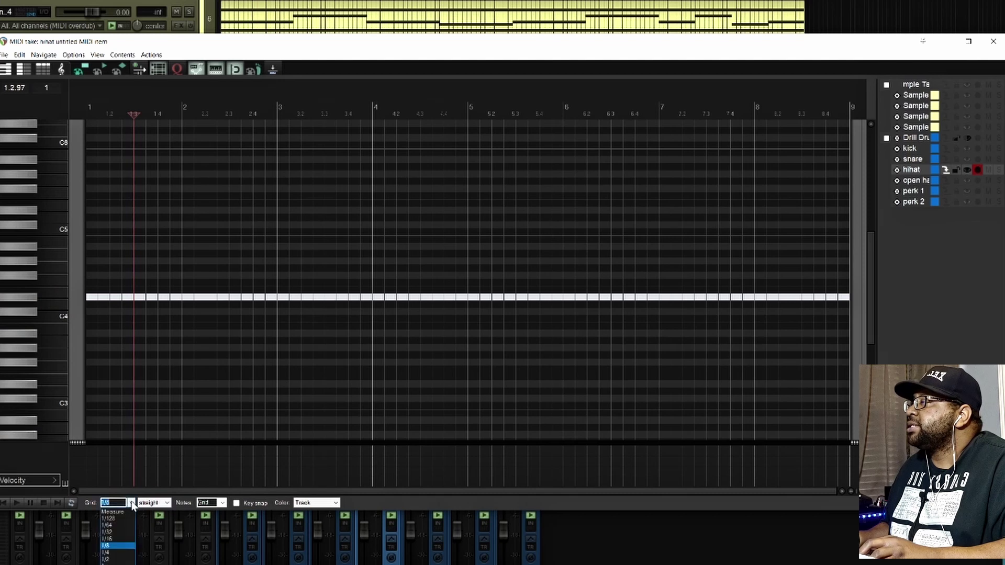
{"action": "left_click", "coordinate": [116, 539]}
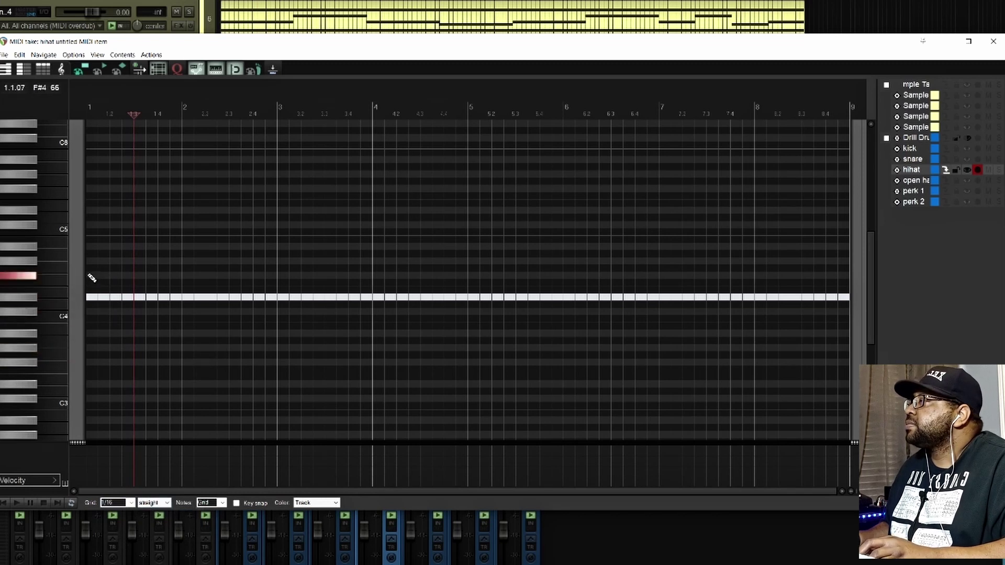
Place 1/16 hi-hat notes on C5 at 1.1.00, 1.1.75 and 1.2.50
{"action": "left_click", "coordinate": [53, 233]}
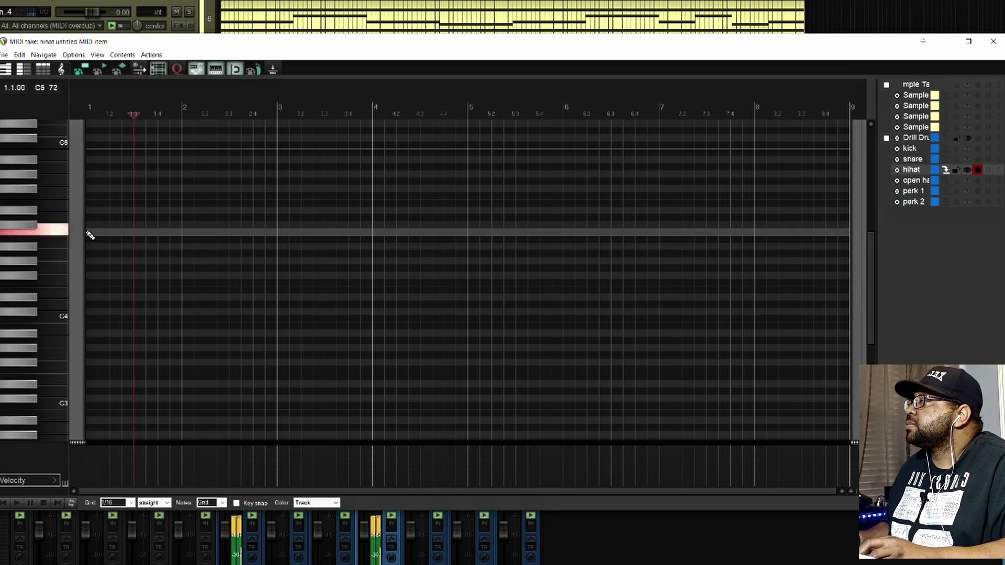
{"action": "left_click", "coordinate": [91, 233]}
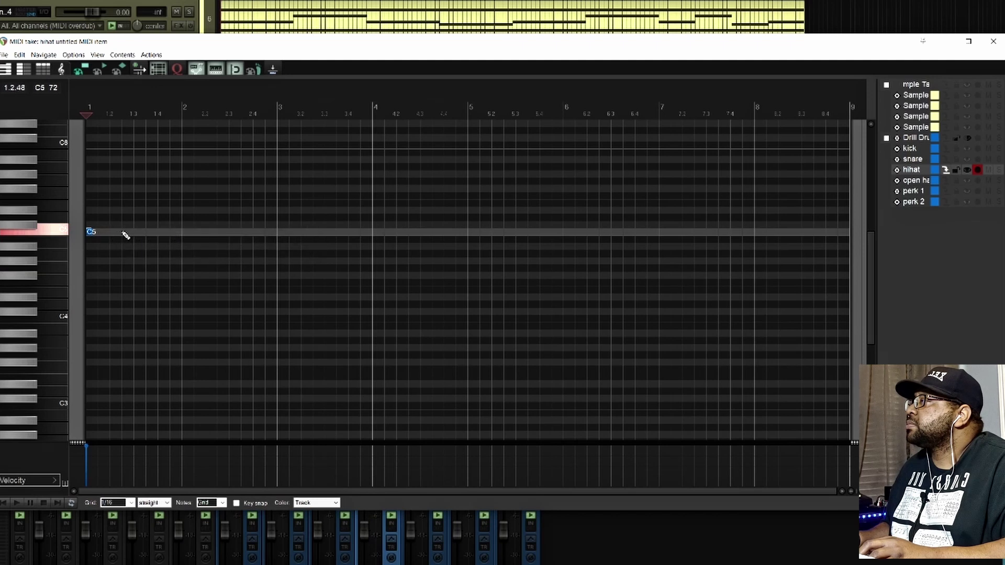
{"action": "left_click", "coordinate": [119, 232]}
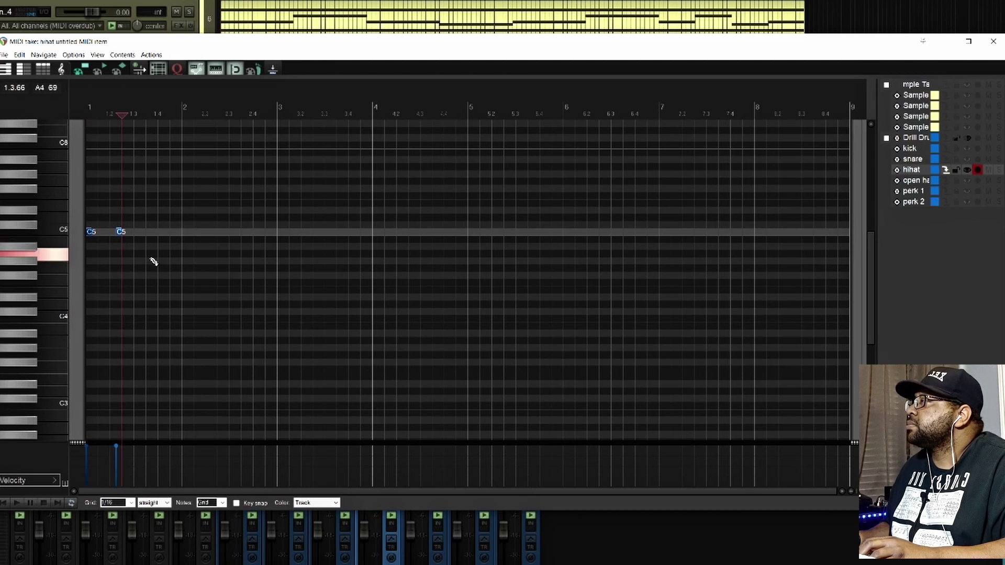
{"action": "scroll", "coordinate": [153, 262], "scroll_direction": "up", "scroll_amount": 1}
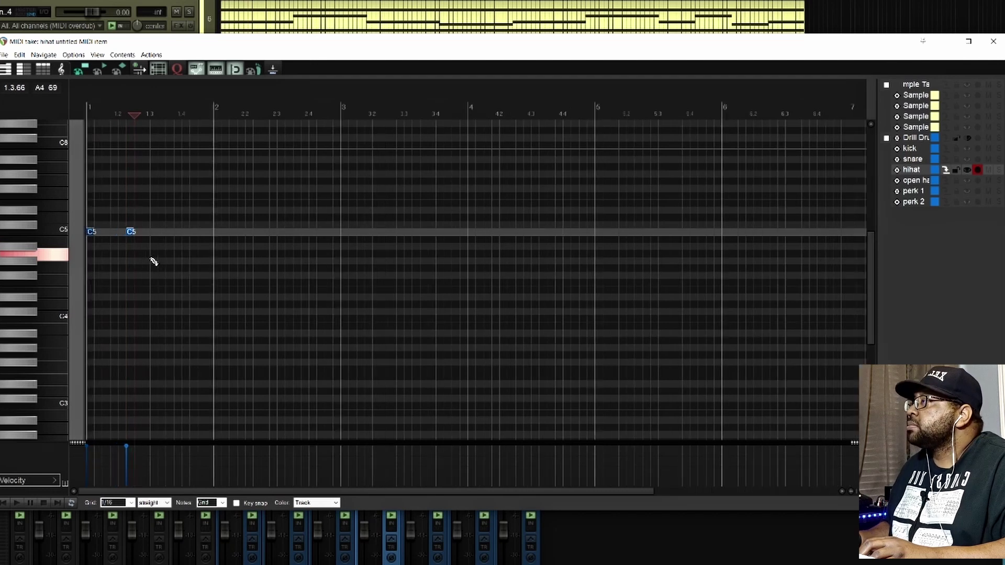
{"action": "scroll", "coordinate": [153, 262], "scroll_direction": "up", "scroll_amount": 2}
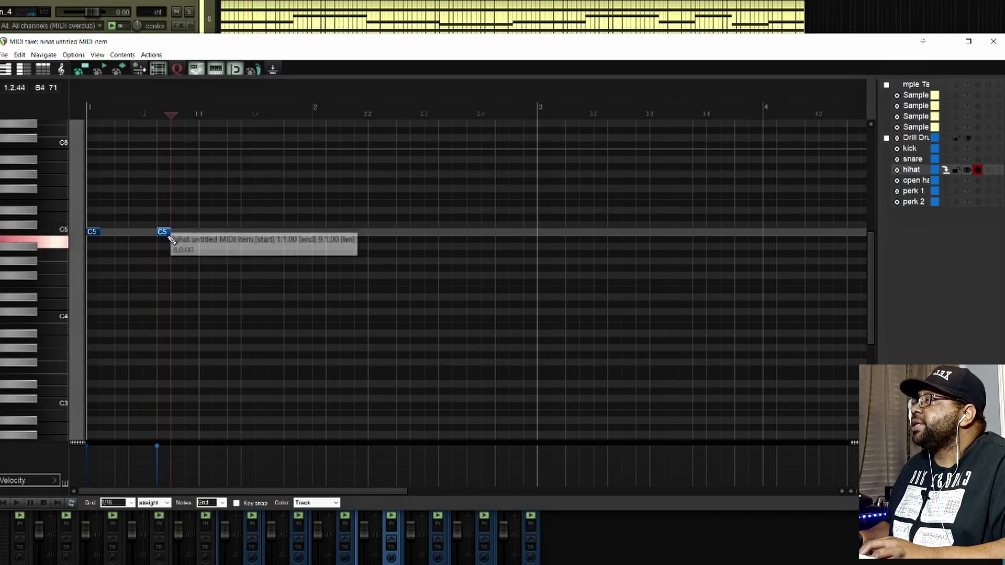
{"action": "left_click_drag", "start_coordinate": [165, 234], "coordinate": [132, 234]}
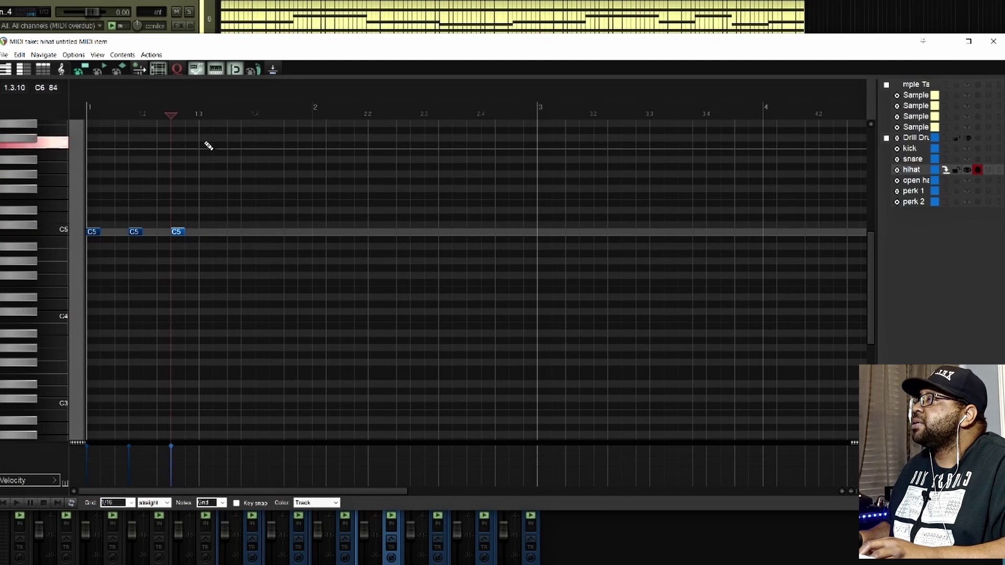
Add C5 hi-hat notes at 1.3.00, 1.3.75 and 1.4.50, and play the bar from the start
{"action": "left_click", "coordinate": [204, 234]}
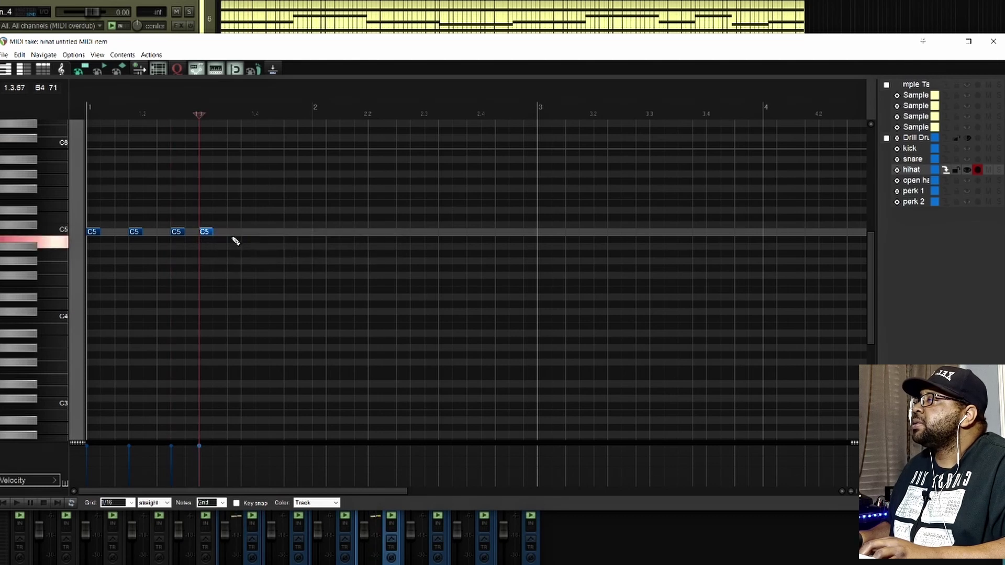
{"action": "left_click", "coordinate": [244, 235]}
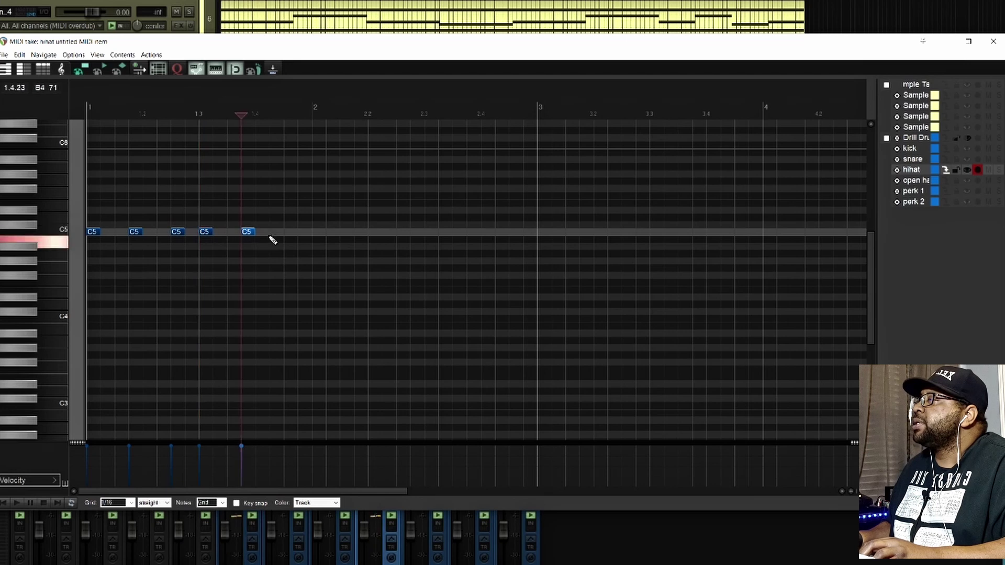
{"action": "left_click", "coordinate": [287, 234]}
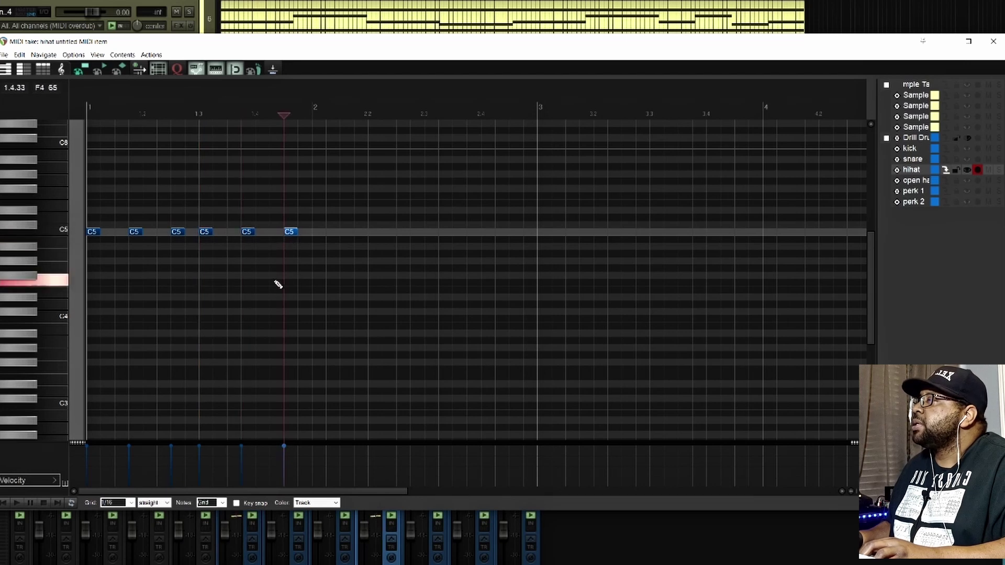
{"action": "key", "text": "Home"}
{"action": "key", "text": "space"}
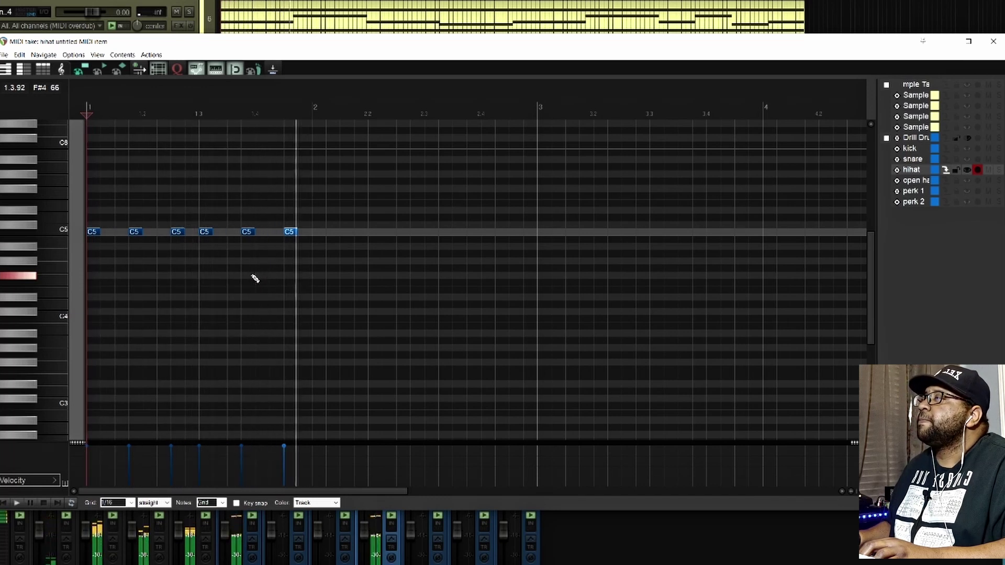
{"action": "key", "text": "space"}
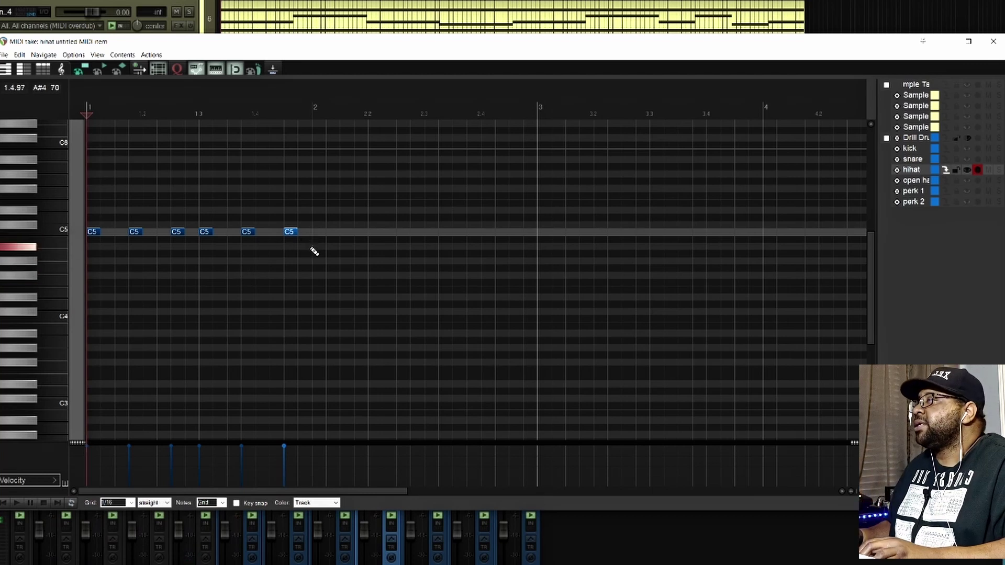
Duplicate the six-note hi-hat pattern of bar 1 through bar 8 and return to the item's start
{"action": "left_click_drag", "start_coordinate": [309, 248], "coordinate": [85, 216]}
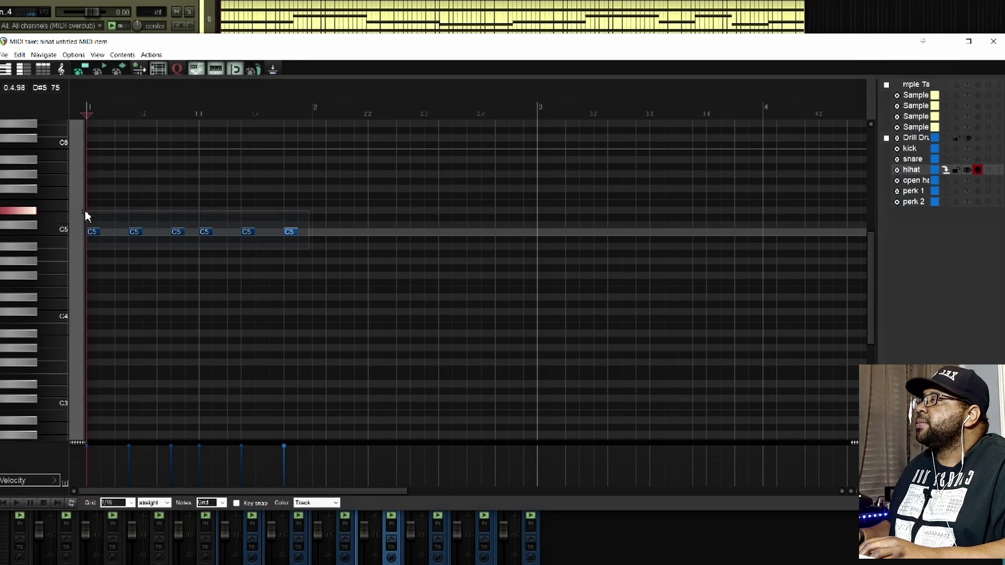
{"action": "key", "text": "ctrl+d"}
{"action": "key", "text": "ctrl+d"}
{"action": "key", "text": "ctrl+d"}
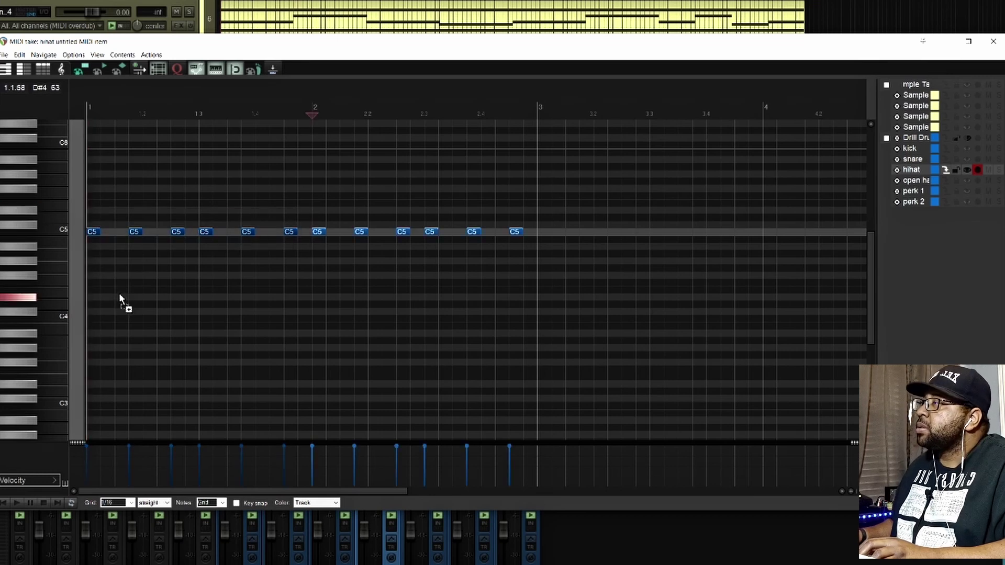
{"action": "key", "text": "ctrl+d"}
{"action": "key", "text": "ctrl+d"}
{"action": "key", "text": "ctrl+d"}
{"action": "key", "text": "ctrl+d"}
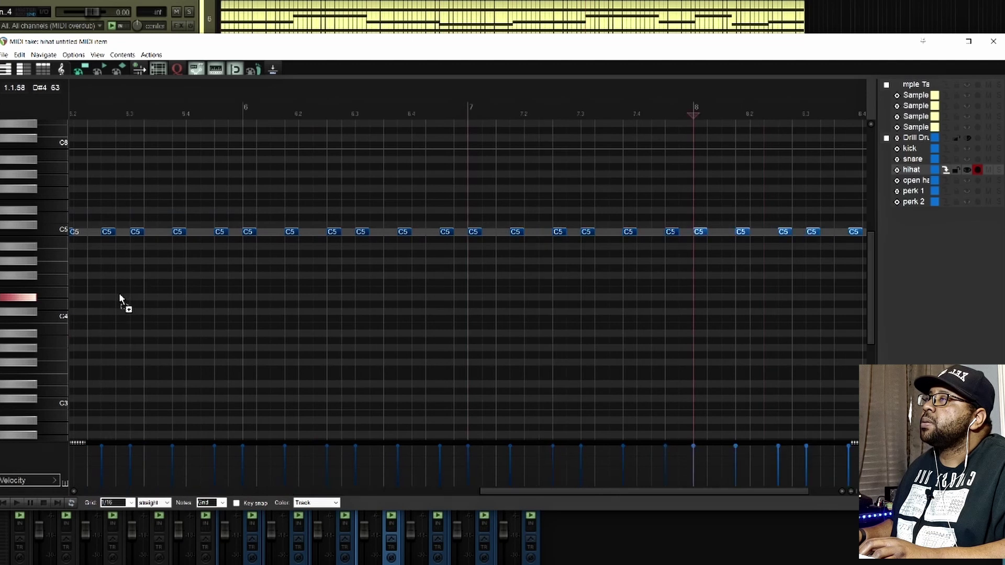
{"action": "key", "text": "ctrl+d"}
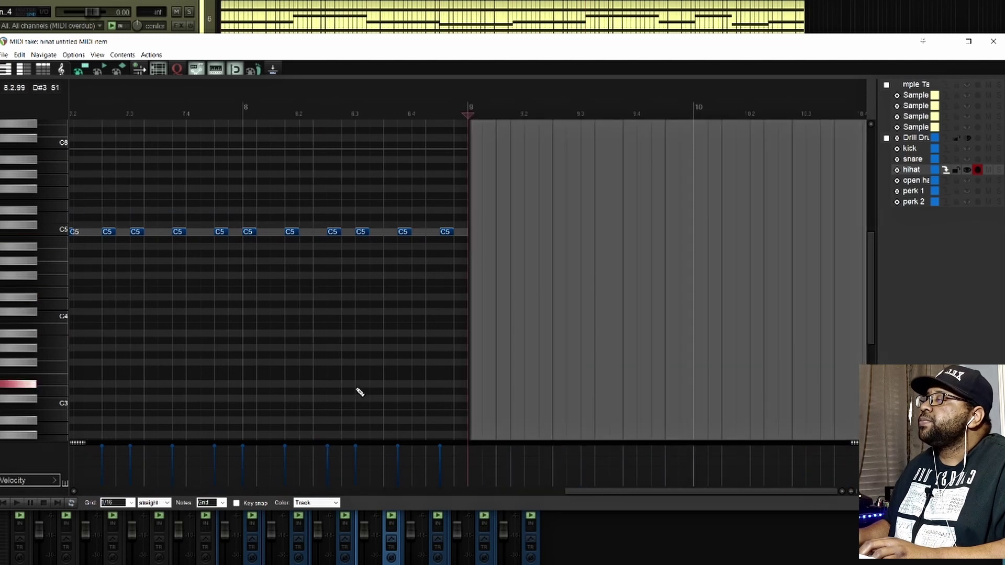
{"action": "key", "text": "Home"}
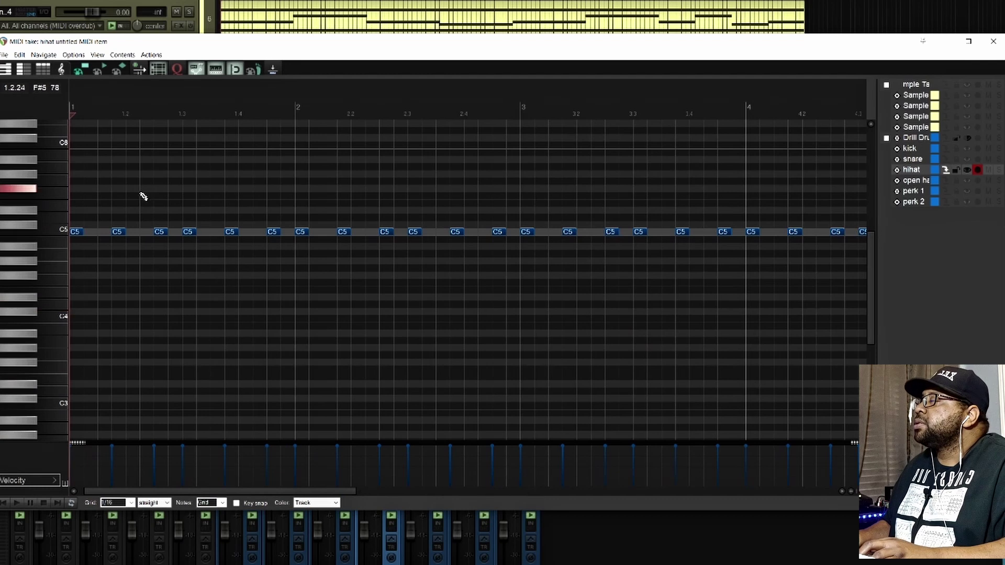
Add C5 hi-hat notes at lowered velocity at 1.1.50, 1.4.00, 1.4.75, 2.3.25, 2.3.50 and 2.4.75
{"action": "left_click", "coordinate": [100, 234]}
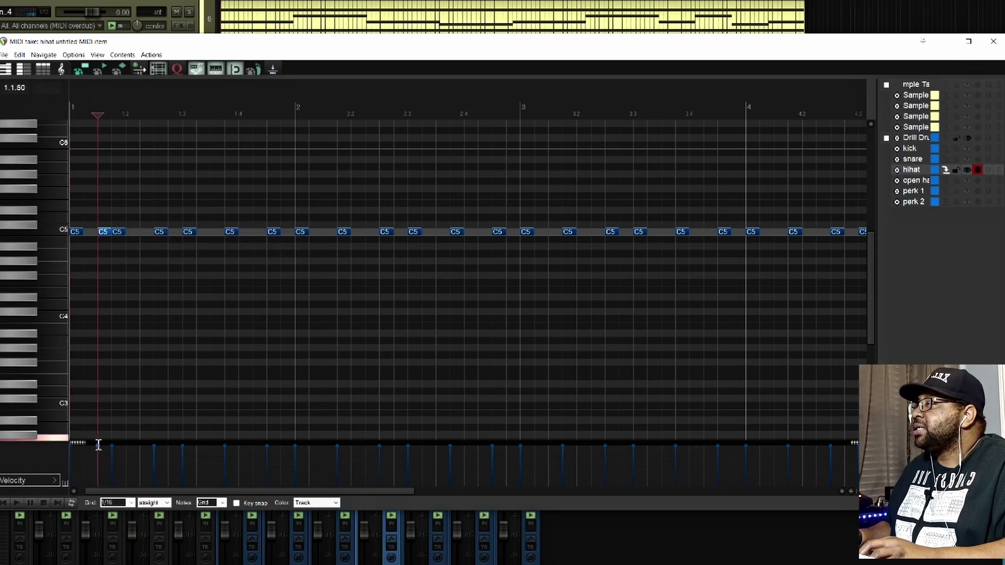
{"action": "left_click_drag", "start_coordinate": [95, 446], "coordinate": [95, 473]}
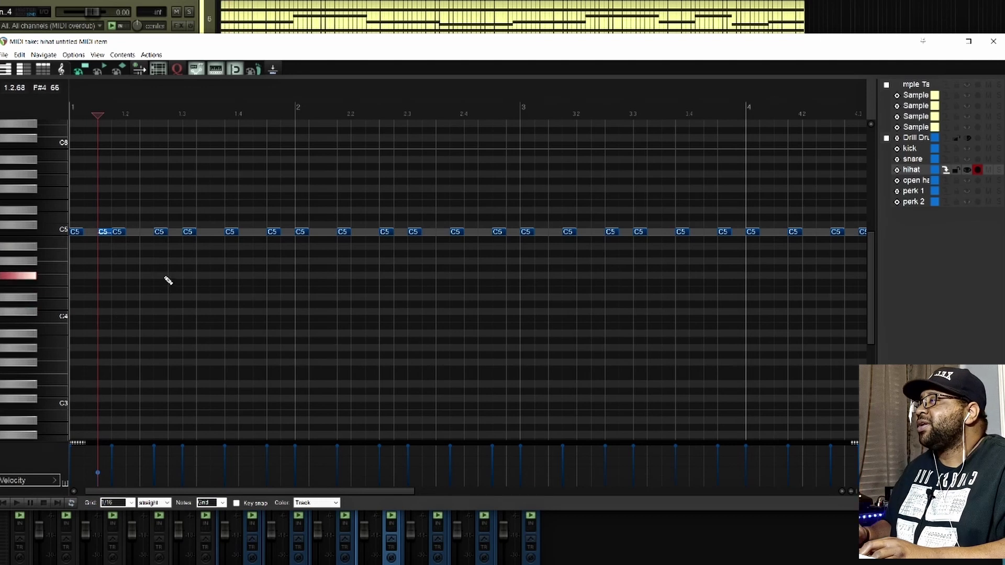
{"action": "left_click", "coordinate": [247, 234]}
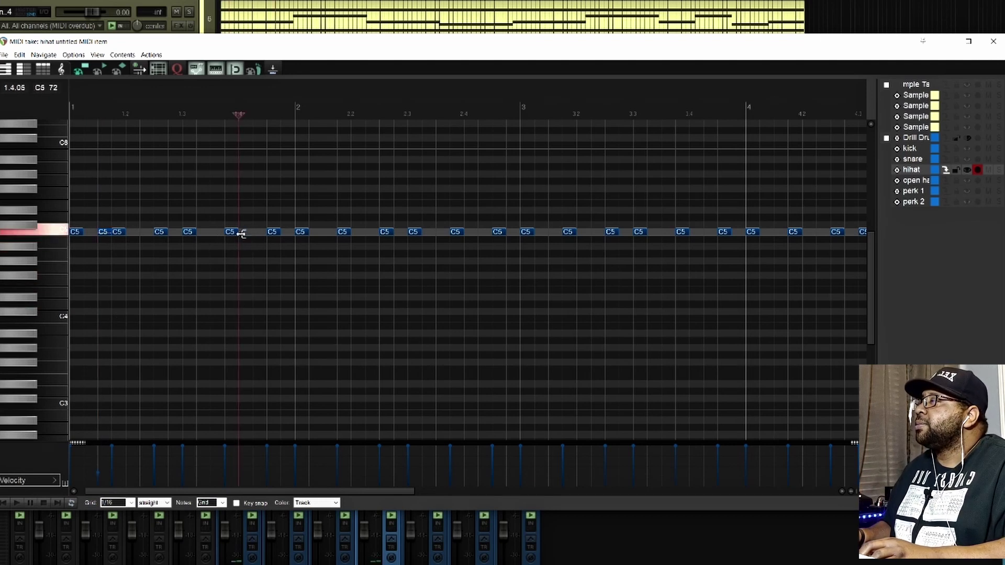
{"action": "left_click", "coordinate": [285, 233]}
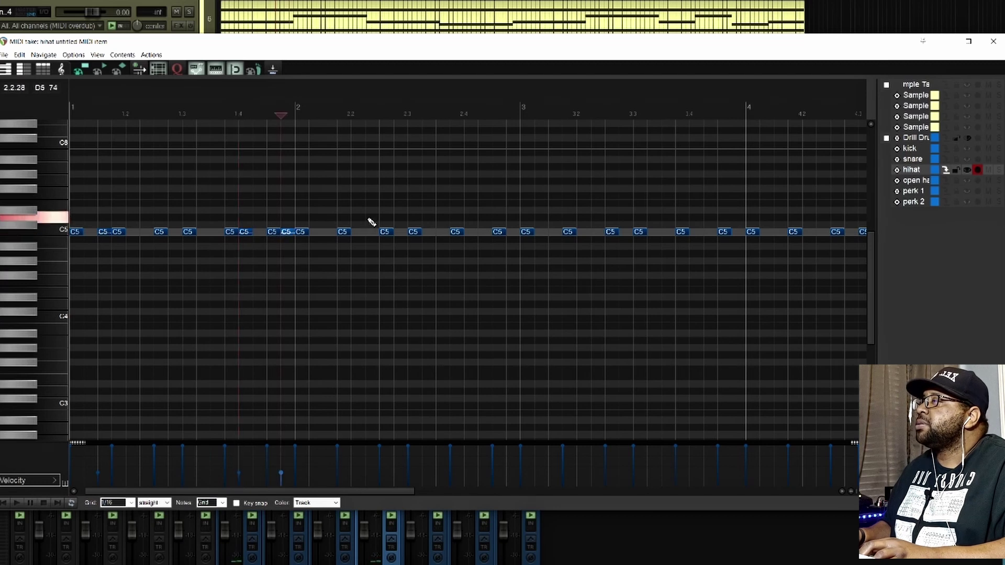
{"action": "left_click", "coordinate": [425, 232]}
{"action": "left_click", "coordinate": [441, 233]}
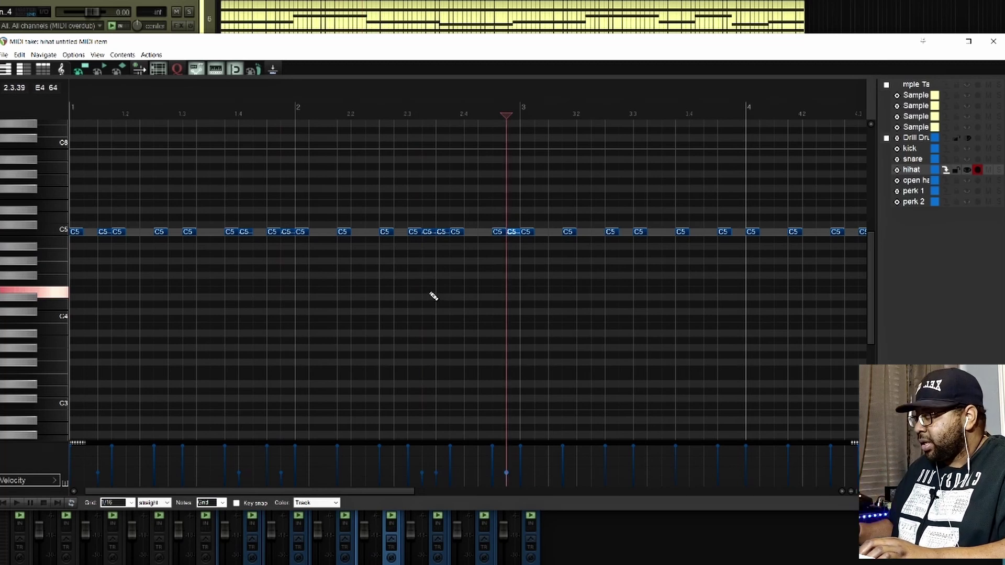
Add low-velocity C5 hi-hat notes in bars 3 and 4 at 3.2.75, 3.4.00, 4.2.25, 4.2.75, 4.4.25 and 4.4.75
{"action": "left_click", "coordinate": [625, 233]}
{"action": "left_click", "coordinate": [820, 233]}
{"action": "left_click", "coordinate": [849, 233]}
{"action": "left_click_drag", "start_coordinate": [394, 491], "coordinate": [535, 491]}
{"action": "left_click", "coordinate": [593, 233]}
{"action": "left_click", "coordinate": [621, 233]}
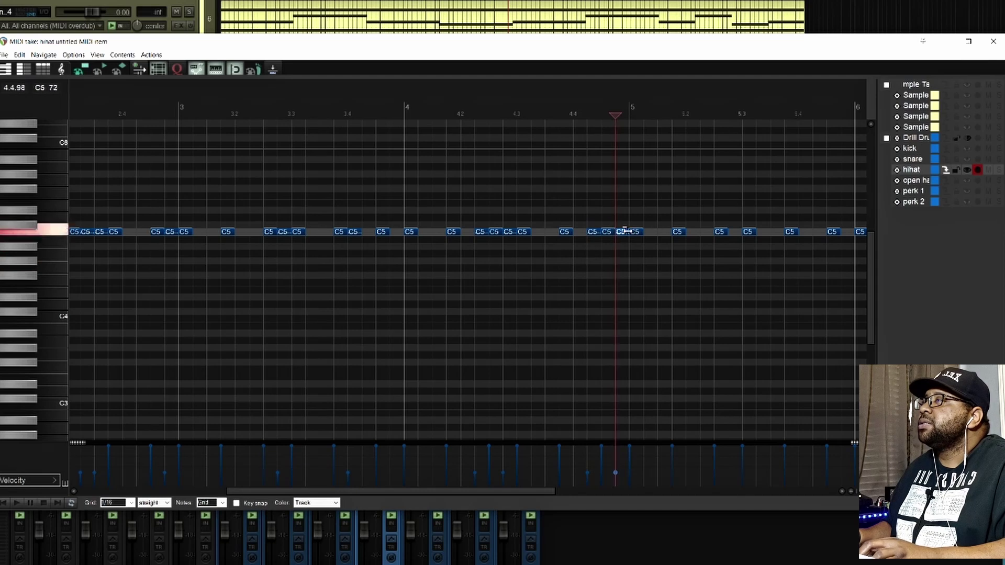
{"action": "right_click", "coordinate": [640, 258]}
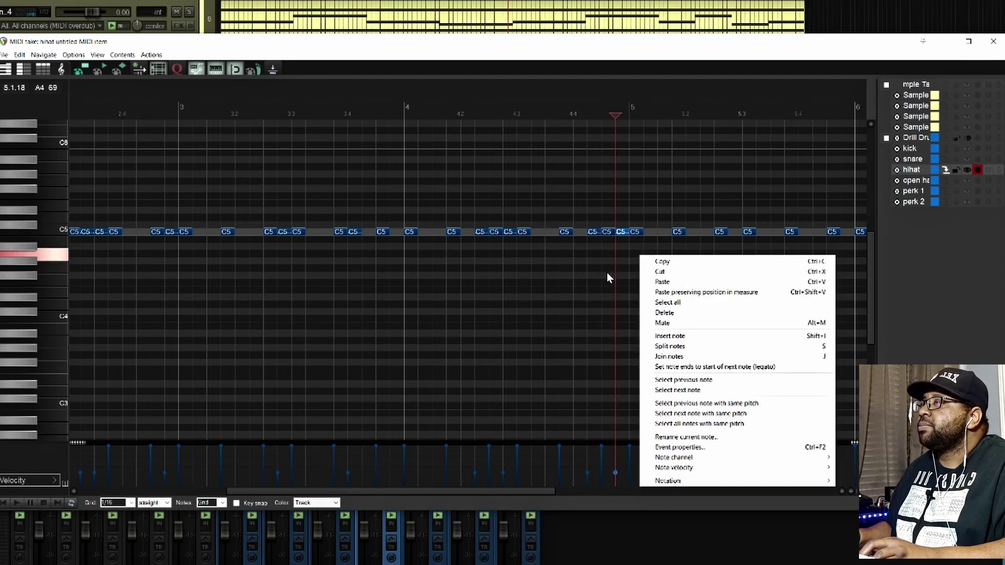
{"action": "left_click", "coordinate": [615, 260]}
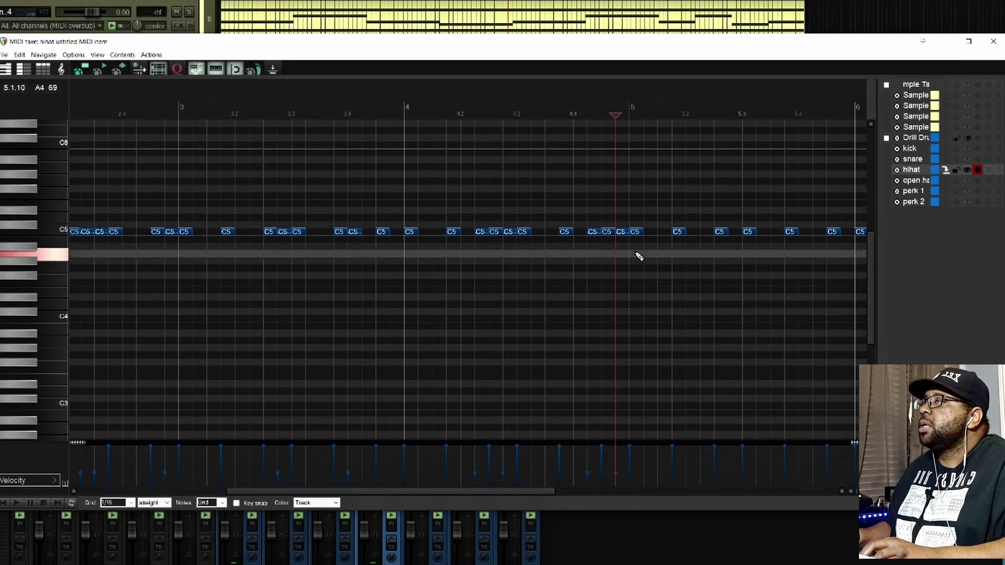
Replace the hi-hat notes of bars 5 to 8 with a duplicate of bars 1 to 4, and play the beat from the start
{"action": "scroll", "coordinate": [639, 257], "scroll_direction": "down", "scroll_amount": 4}
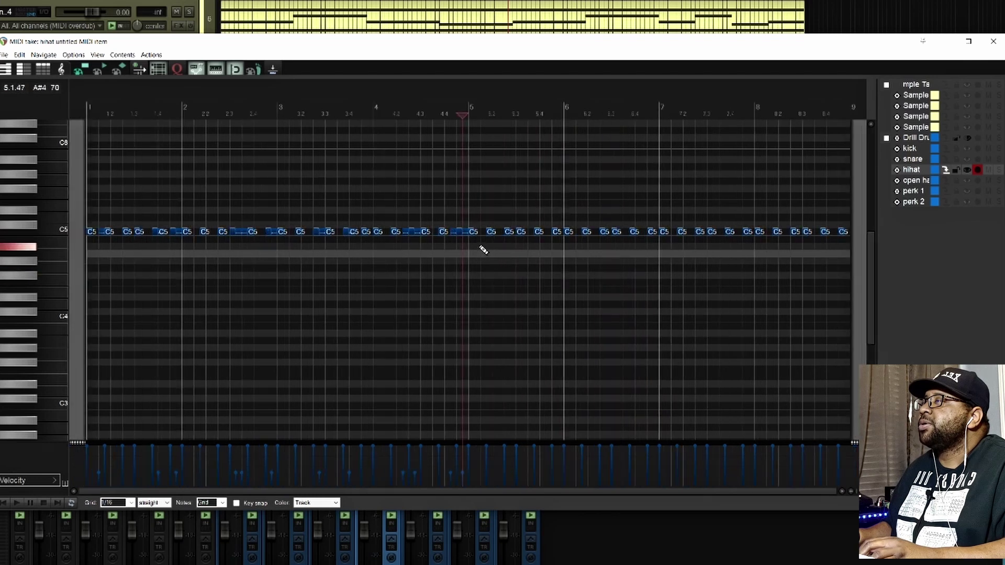
{"action": "left_click_drag", "start_coordinate": [473, 245], "coordinate": [845, 206]}
{"action": "key", "text": "Delete"}
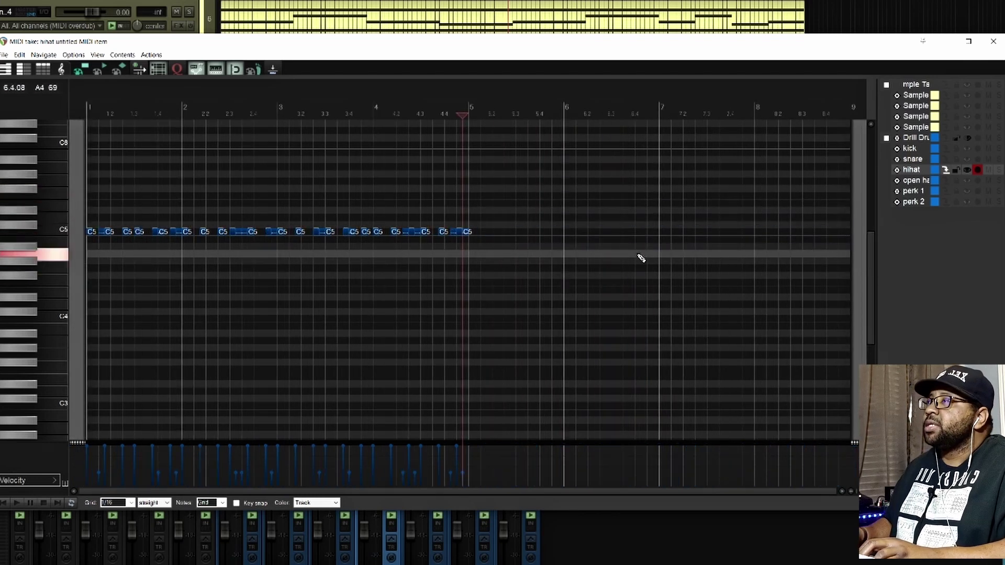
{"action": "left_click_drag", "start_coordinate": [478, 243], "coordinate": [84, 223]}
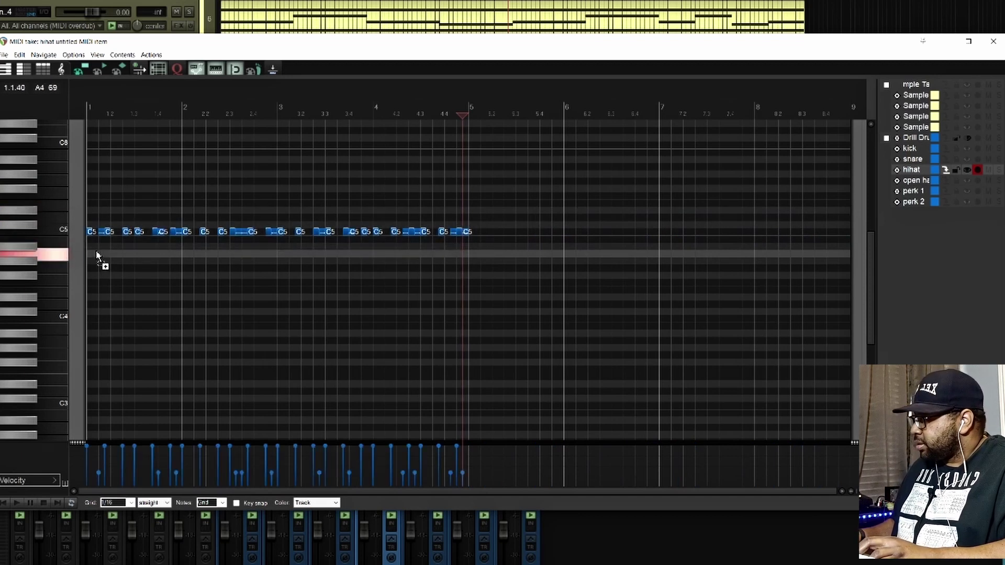
{"action": "key", "text": "ctrl+d"}
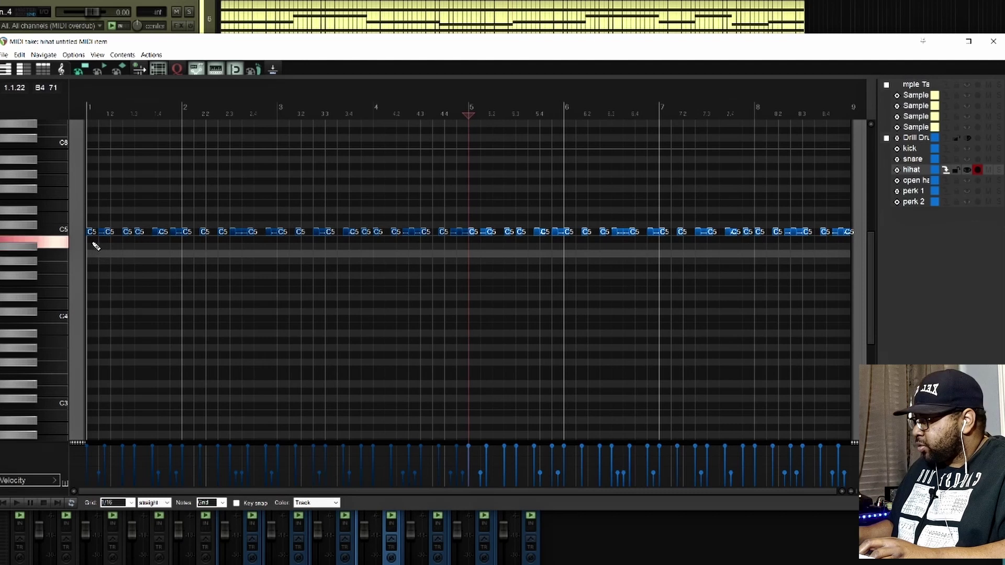
{"action": "key", "text": "Home"}
{"action": "key", "text": "space"}
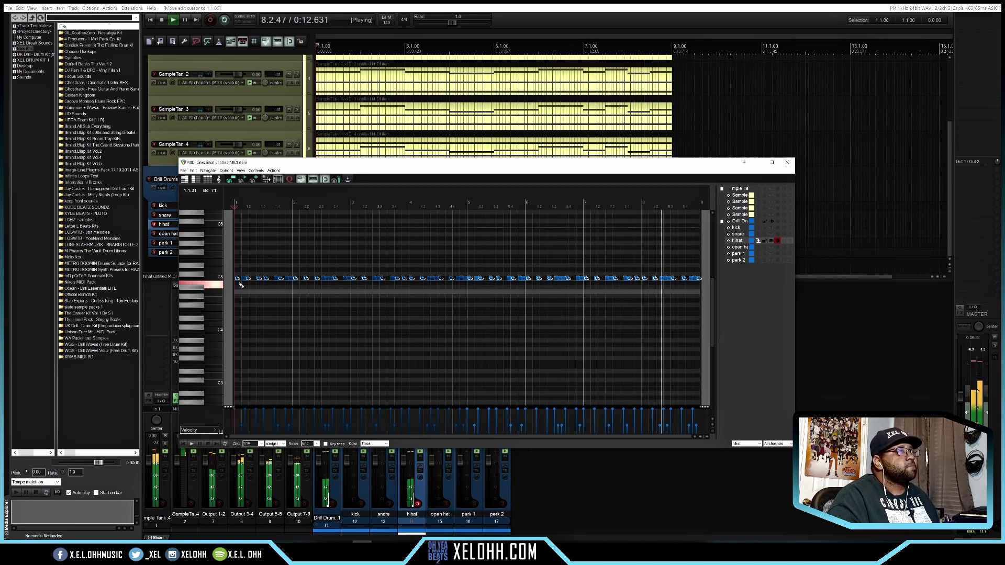
{"action": "key", "text": "space"}
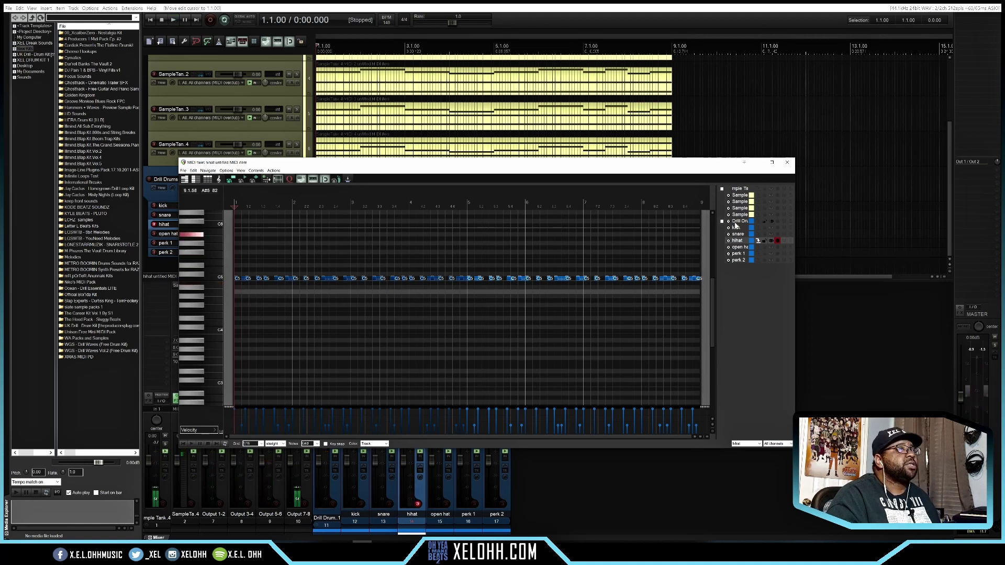
In the snare item, place F#4 notes at 1.3.00 and 2.4.00, extending the first note's length
{"action": "left_click", "coordinate": [757, 234]}
{"action": "left_click", "coordinate": [265, 305]}
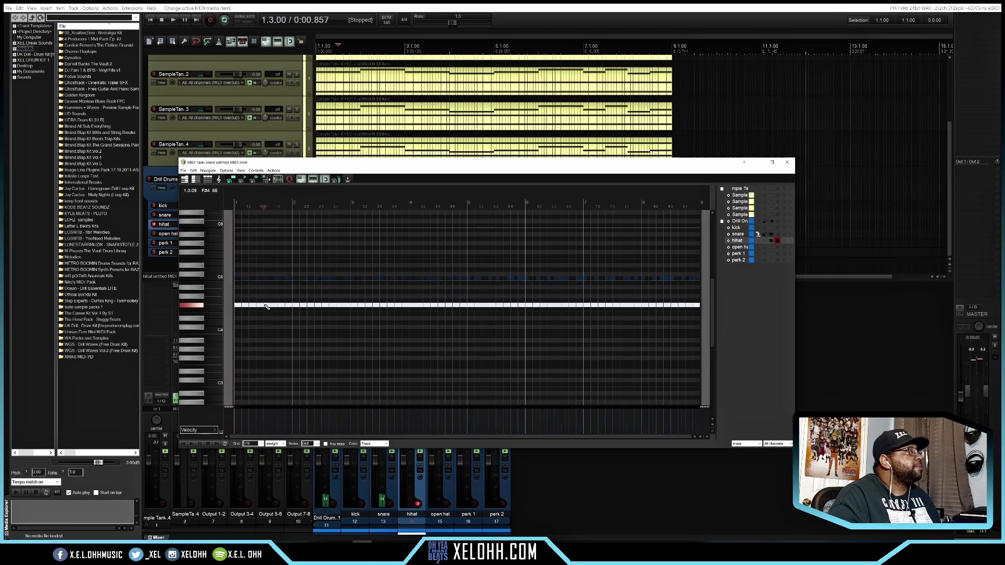
{"action": "left_click_drag", "start_coordinate": [267, 306], "coordinate": [270, 305]}
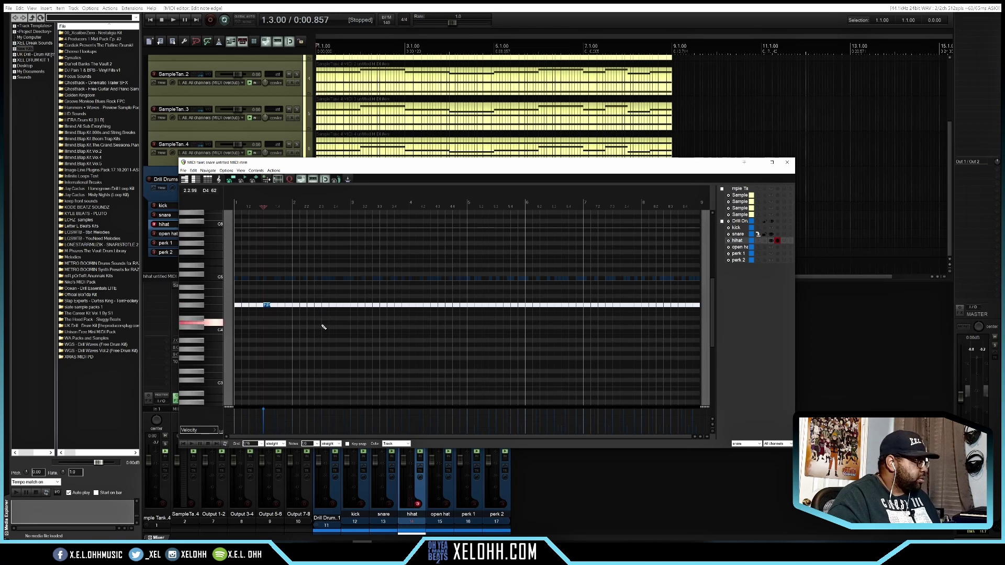
{"action": "left_click", "coordinate": [338, 305]}
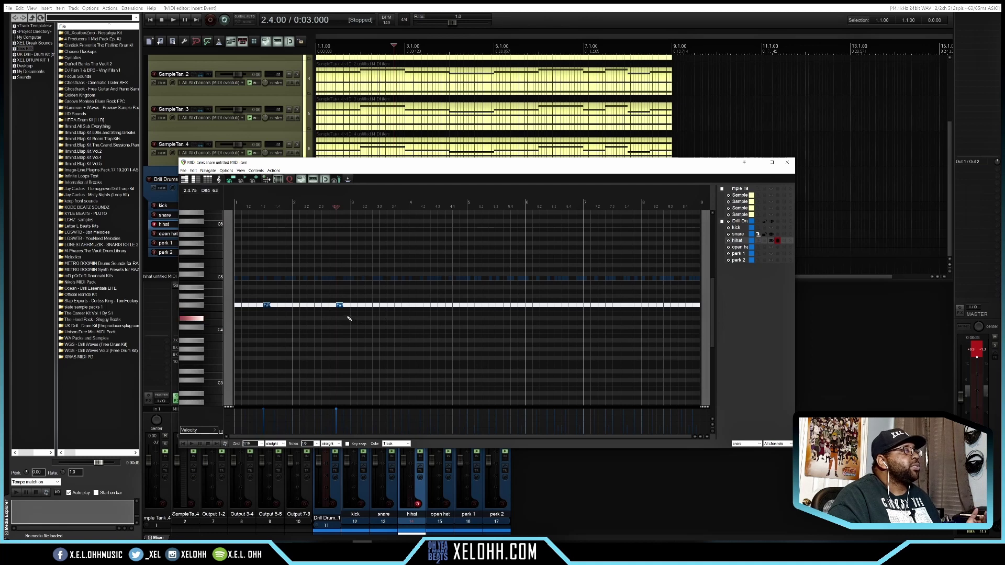
Repeat the two-bar snare pattern through bar 8
{"action": "left_click_drag", "start_coordinate": [349, 300], "coordinate": [236, 306]}
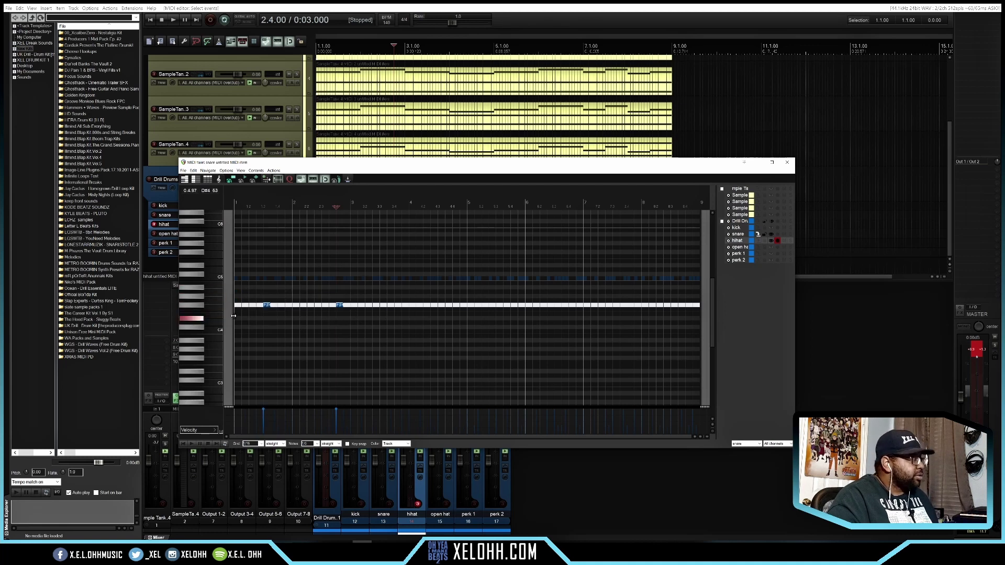
{"action": "key", "text": "ctrl+v"}
{"action": "key", "text": "ctrl+v"}
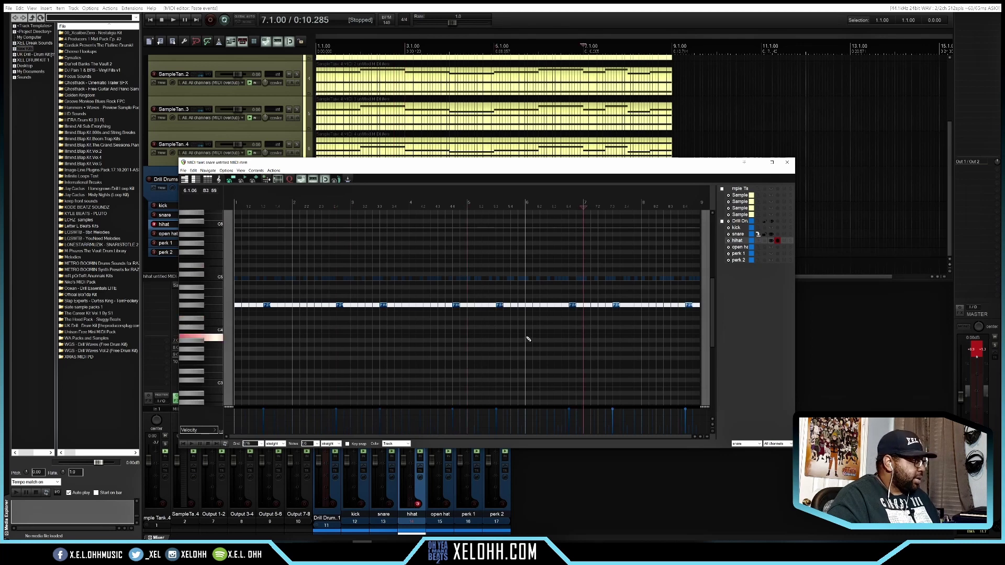
Play the beat with the snare from the start, and add an extra F#4 snare note at 8.3.00
{"action": "key", "text": "Home"}
{"action": "key", "text": "space"}
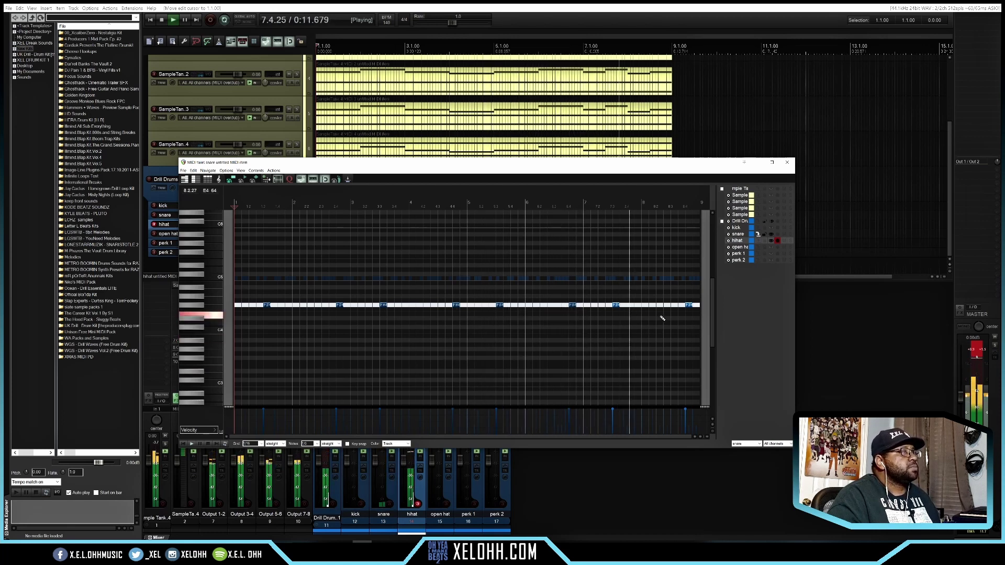
{"action": "key", "text": "space"}
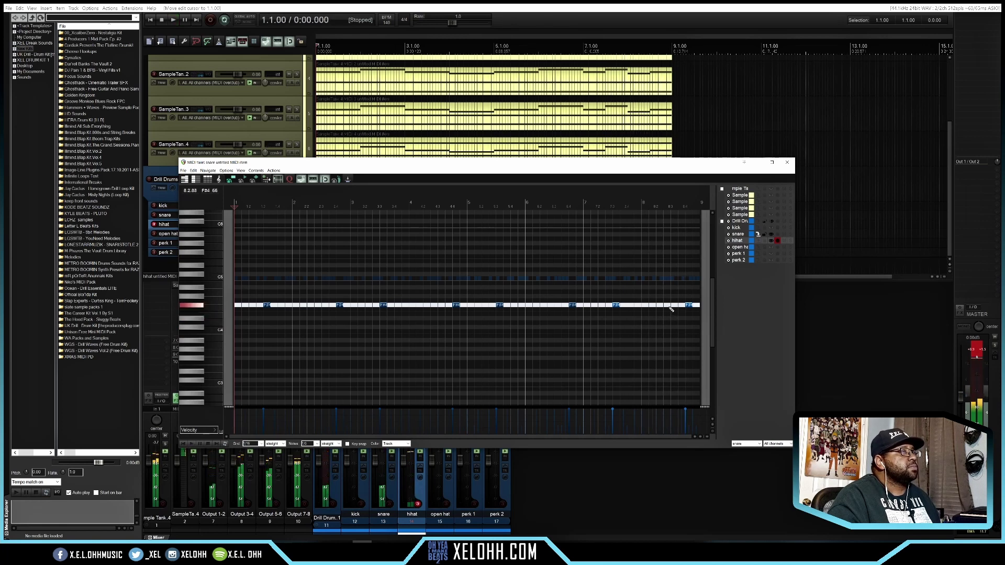
{"action": "left_click", "coordinate": [672, 306]}
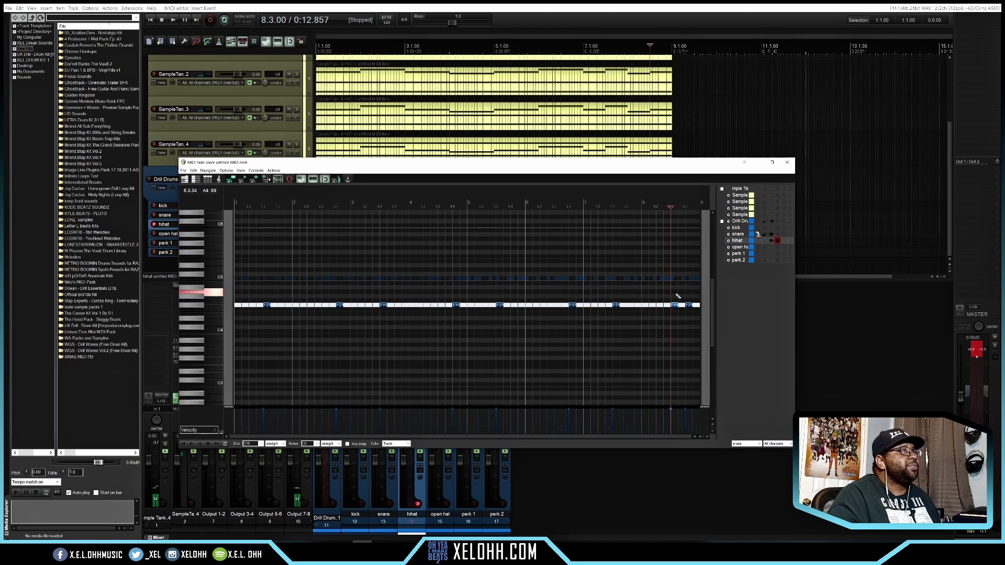
In the kick item, program C4 hits at 1.1.00, 2.2.00, 3.1.00, 4.2.00 and 4.3.50, with matching hits in bars 5, 7 and 8
{"action": "left_click", "coordinate": [756, 227]}
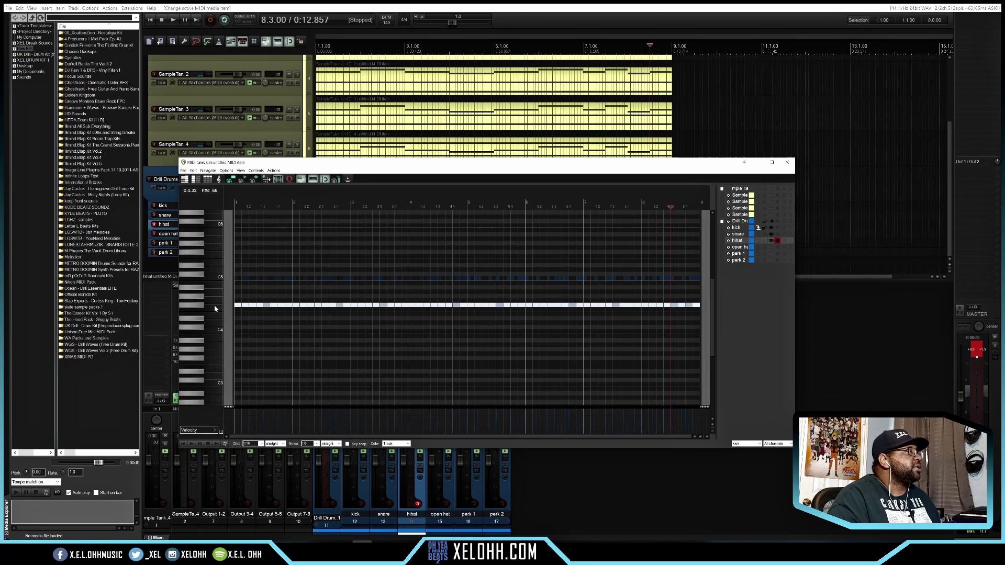
{"action": "left_click", "coordinate": [238, 331]}
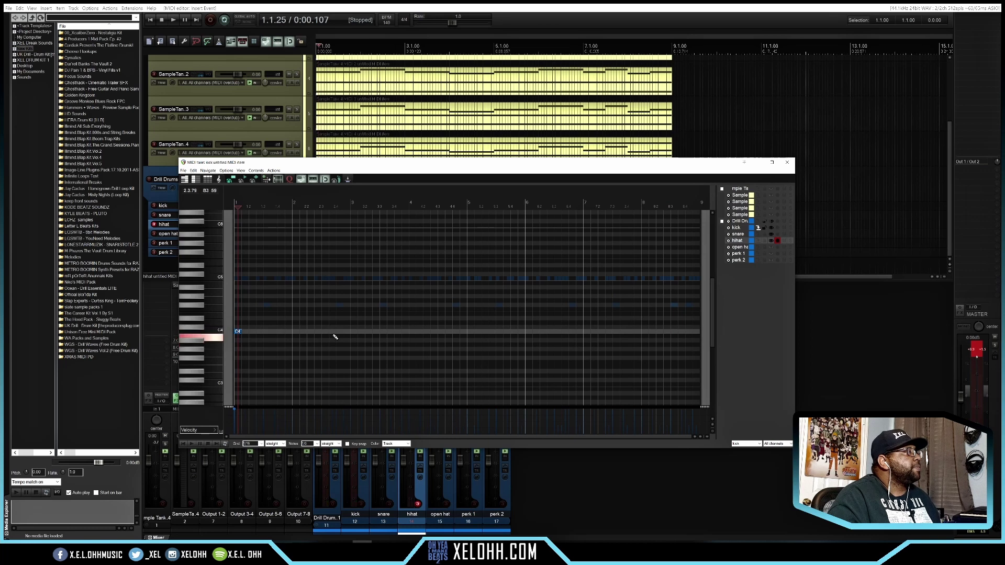
{"action": "left_click", "coordinate": [445, 333]}
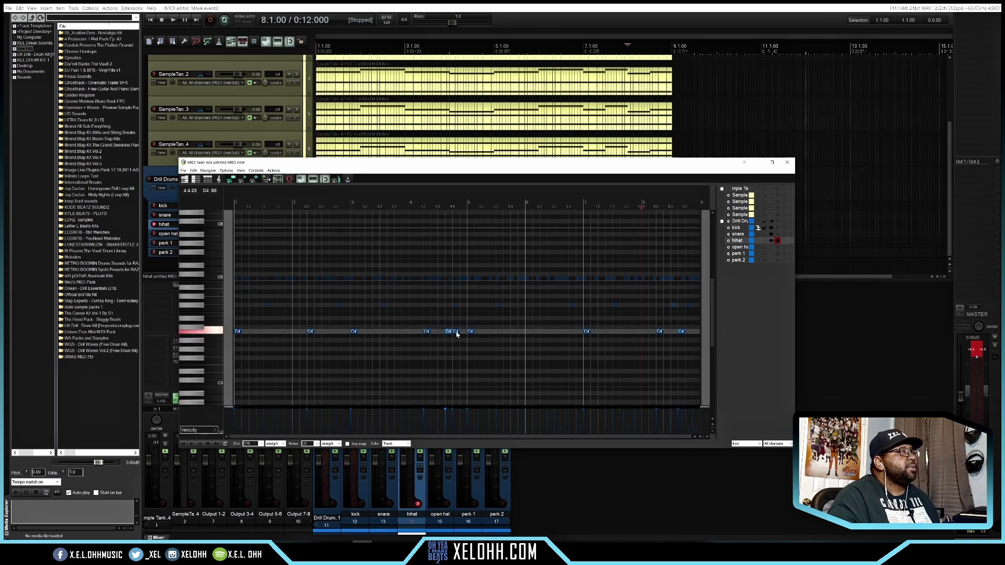
{"action": "double_click", "coordinate": [457, 332]}
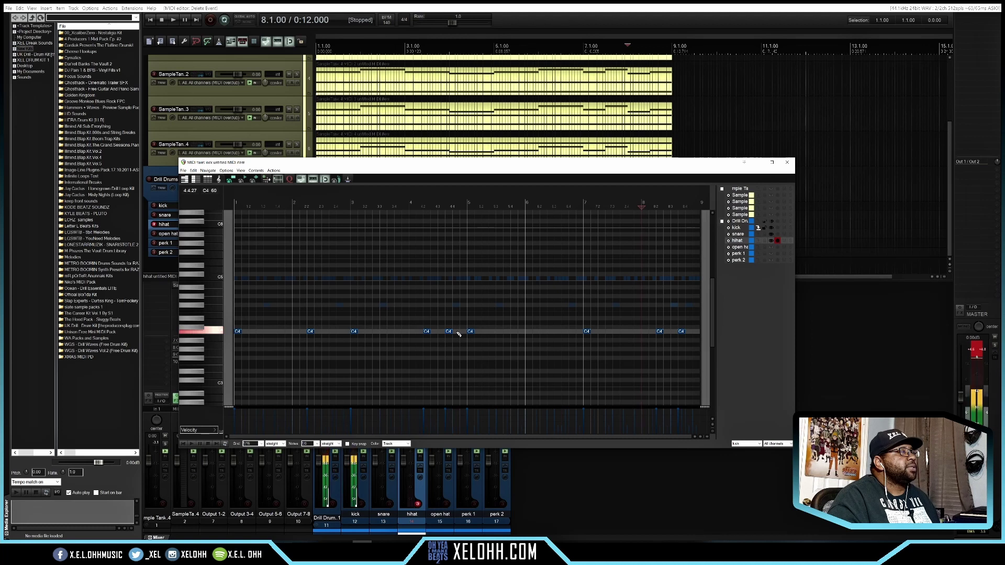
Replace the last kick of bar 8 with C4 hits at 8.3.00 and 8.4.00, and add a C4 kick at 6.2.00
{"action": "left_click", "coordinate": [674, 332]}
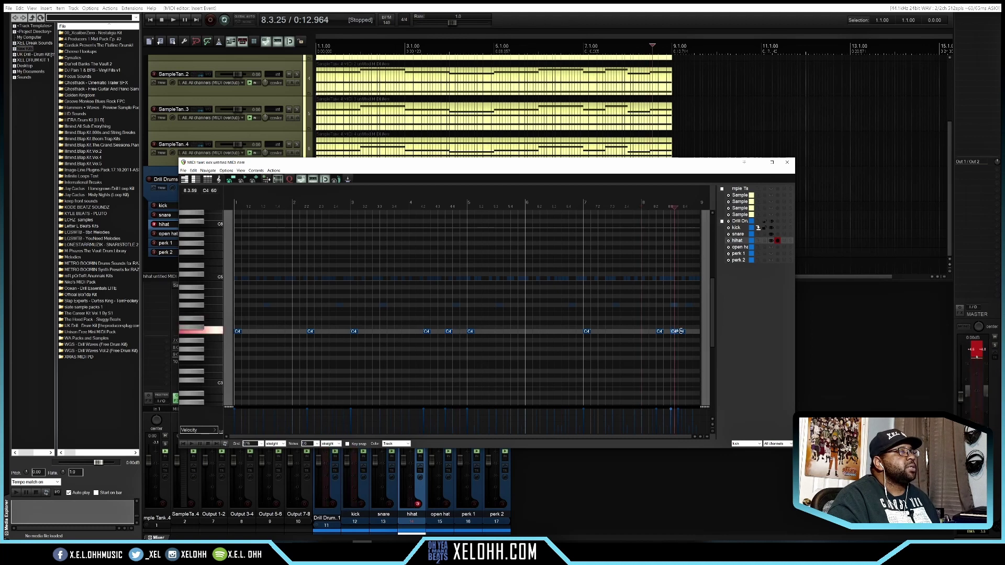
{"action": "left_click", "coordinate": [689, 332]}
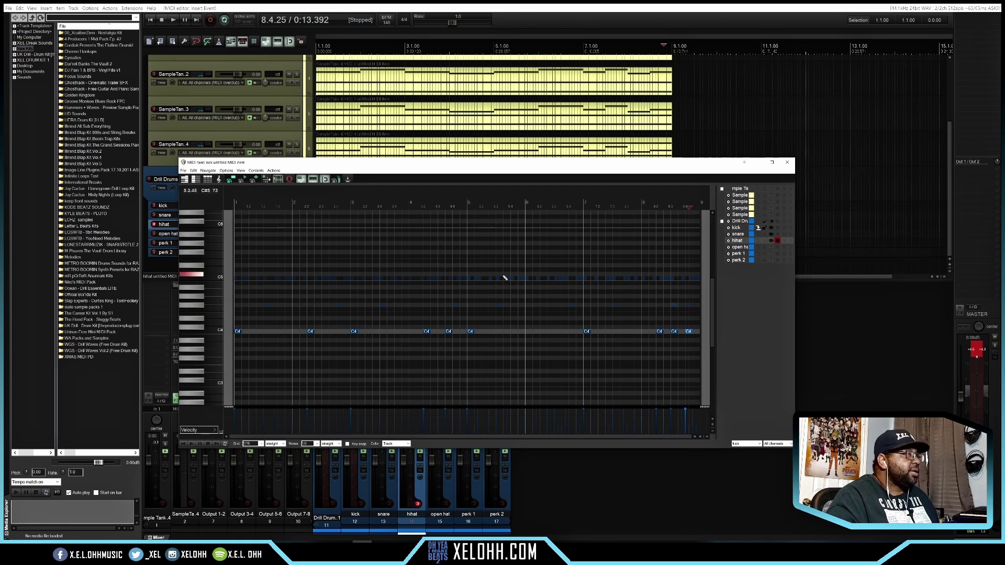
{"action": "left_click", "coordinate": [540, 332]}
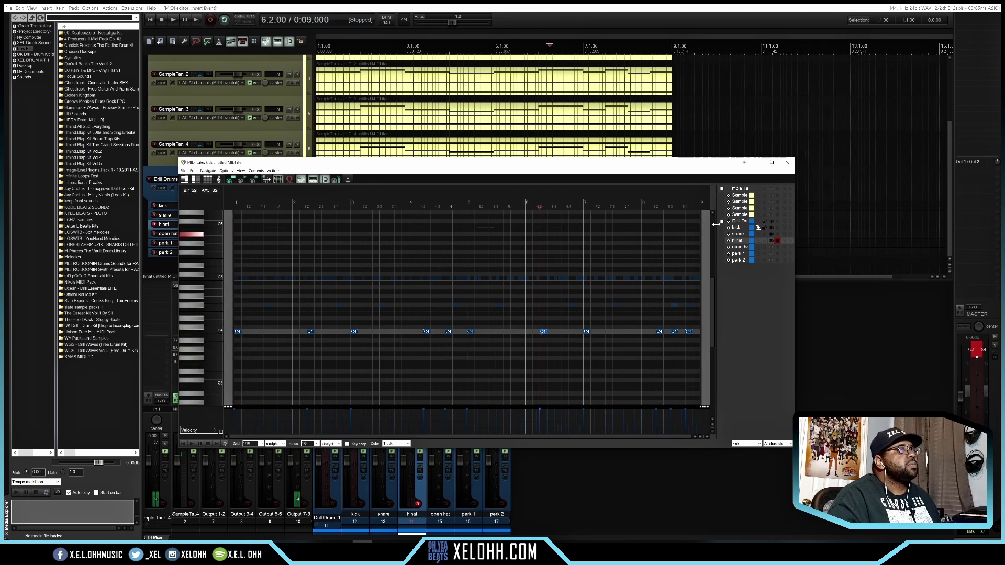
Disarm the hihat track and place C5 notes in the open hat item at 1.4.00, 3.4.00, 5.4.00 and 7.4.00
{"action": "left_click", "coordinate": [758, 247]}
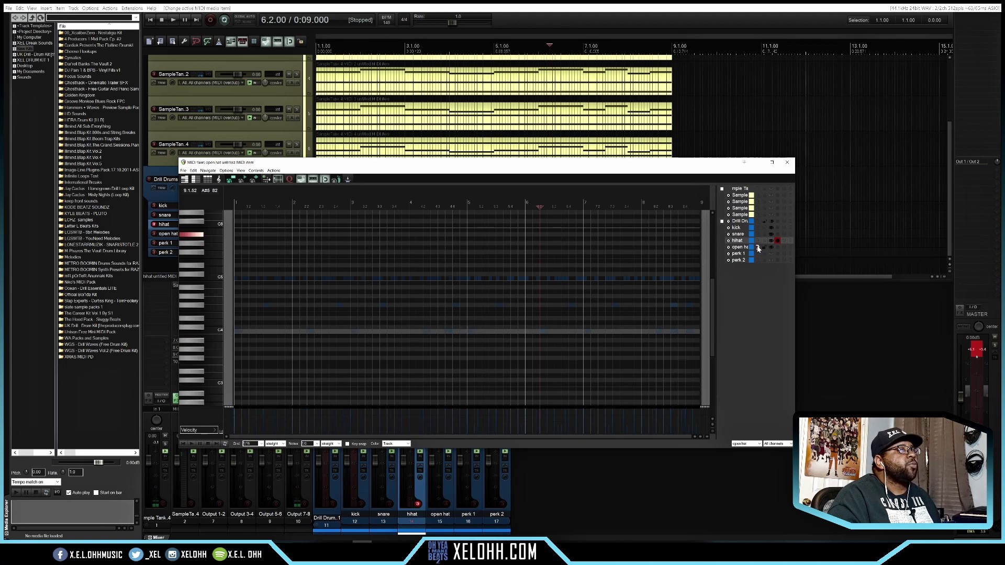
{"action": "left_click", "coordinate": [778, 241]}
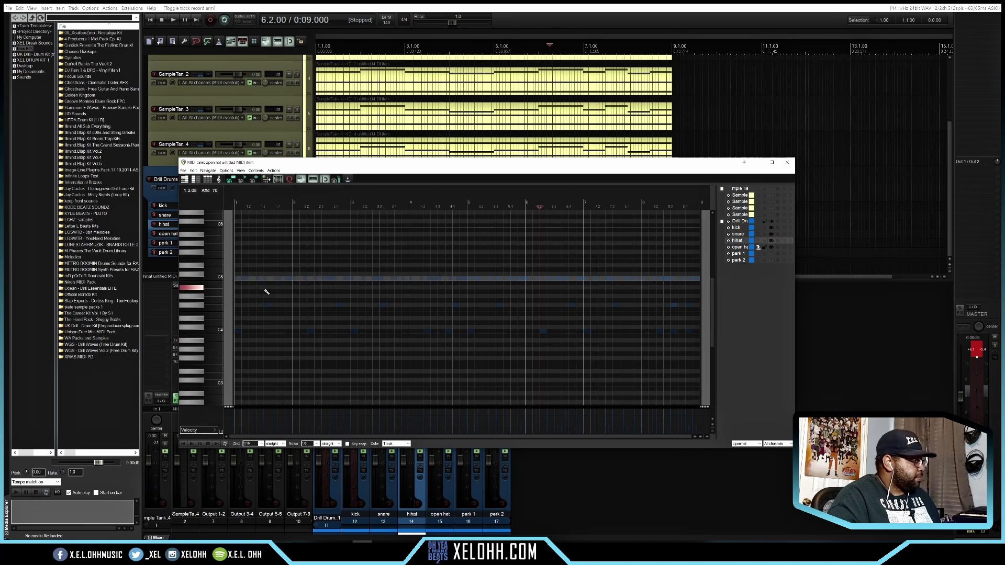
{"action": "left_click", "coordinate": [280, 278]}
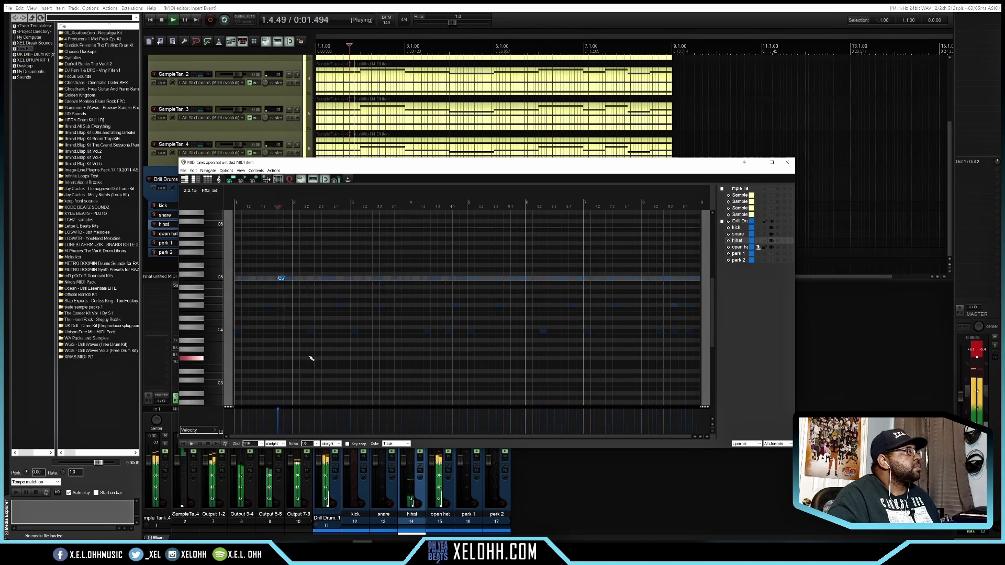
{"action": "left_click", "coordinate": [394, 278]}
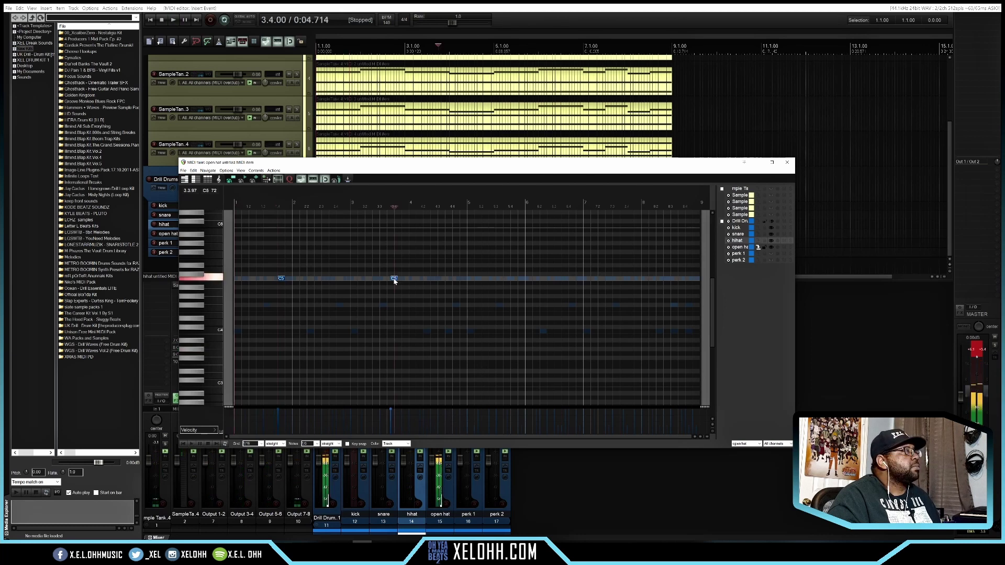
{"action": "left_click_drag", "start_coordinate": [393, 281], "coordinate": [398, 281]}
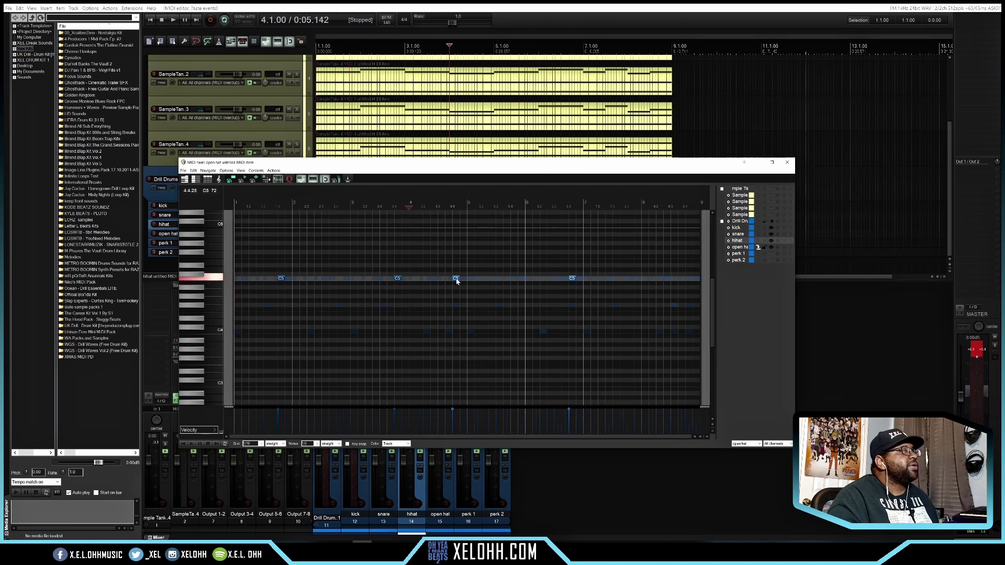
{"action": "left_click_drag", "start_coordinate": [456, 281], "coordinate": [514, 280]}
In the perk 1 item, place C4 hits at 1.1.00, 5.1.00, 7.1.00, 7.2.00 and 7.3.00, lowering the last two hits' velocity
{"action": "left_click", "coordinate": [759, 254]}
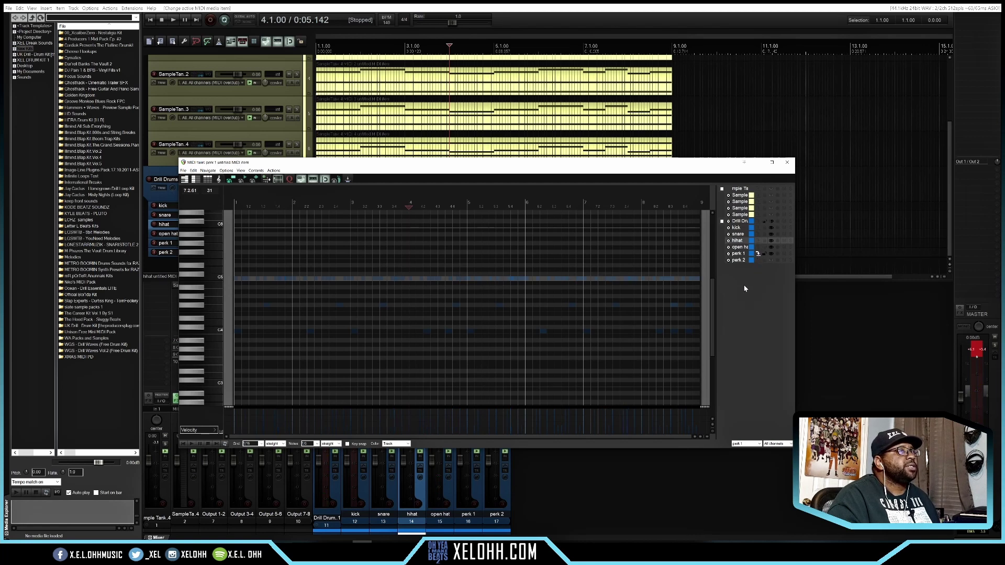
{"action": "left_click", "coordinate": [212, 286]}
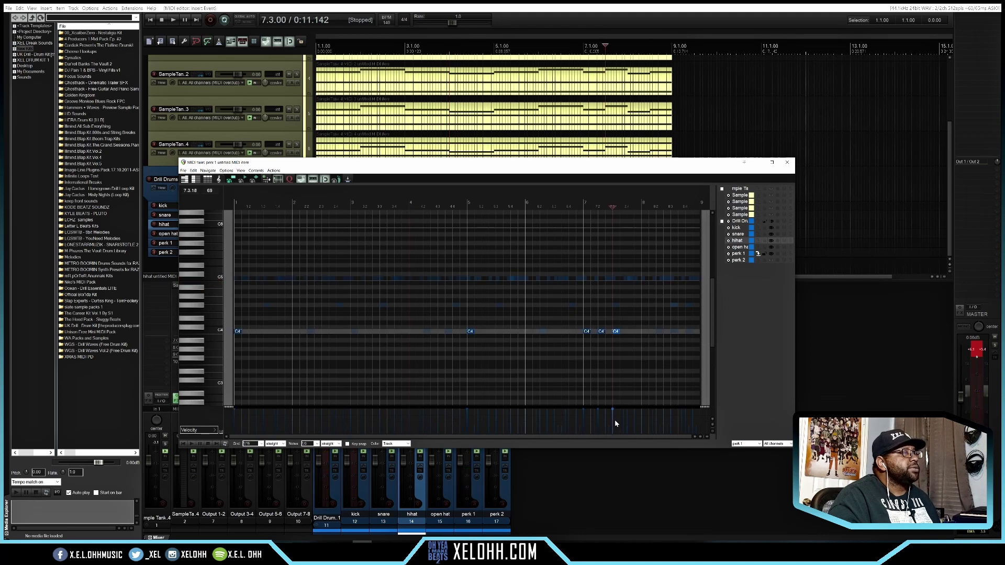
{"action": "left_click", "coordinate": [601, 331]}
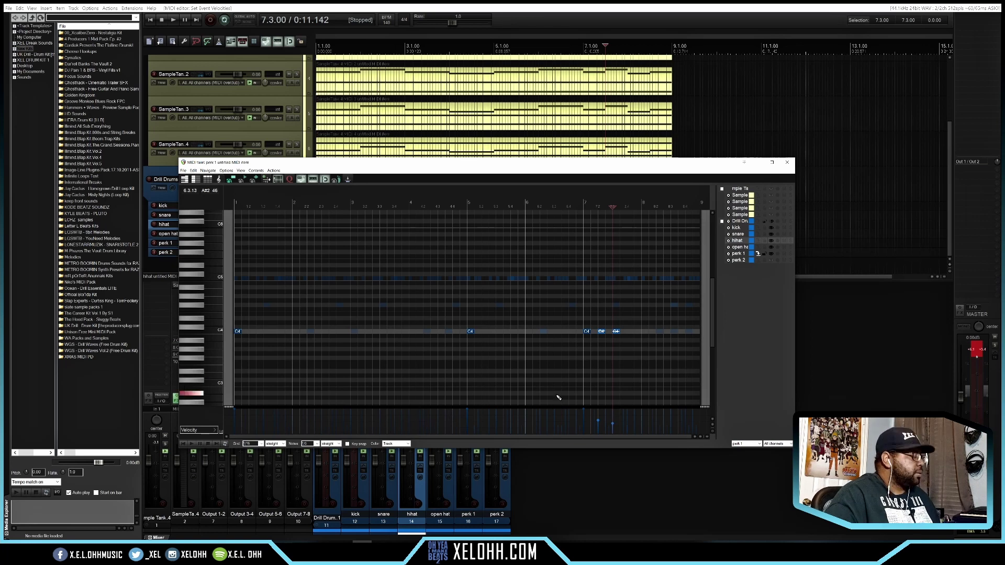
Play the beat from the start, and copy the three perk 1 hits of bar 7 to 8.1.00
{"action": "key", "text": "Home"}
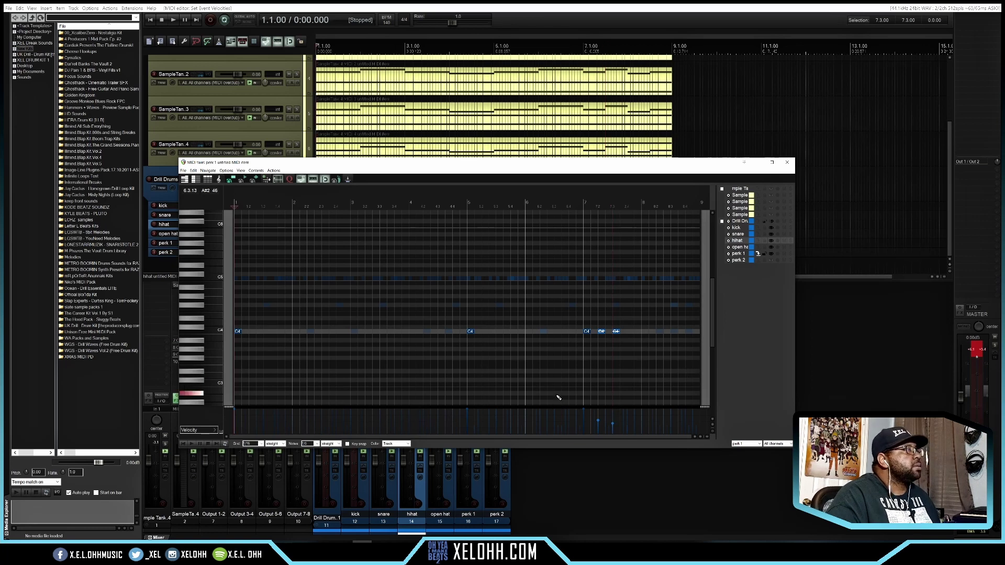
{"action": "key", "text": "space"}
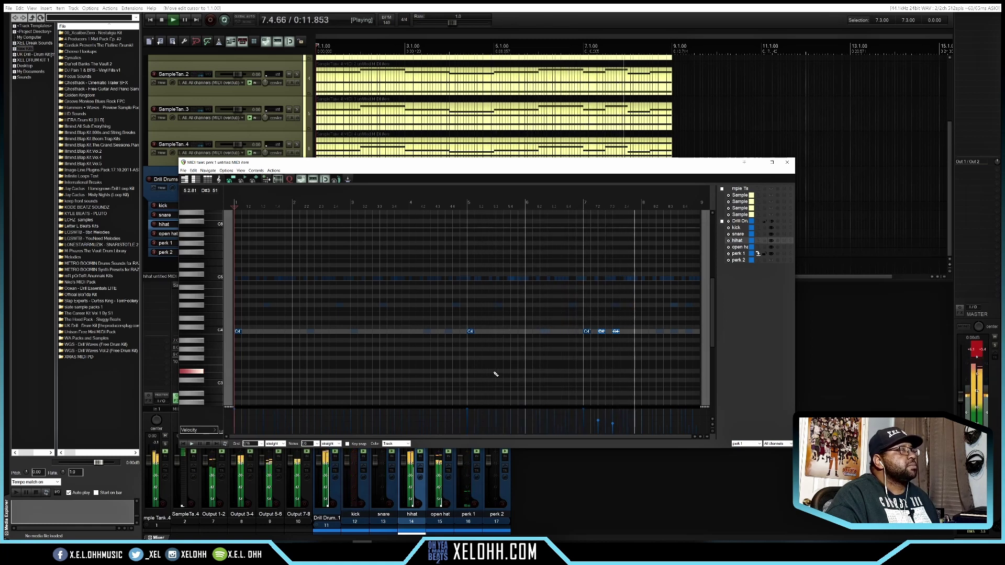
{"action": "key", "text": "space"}
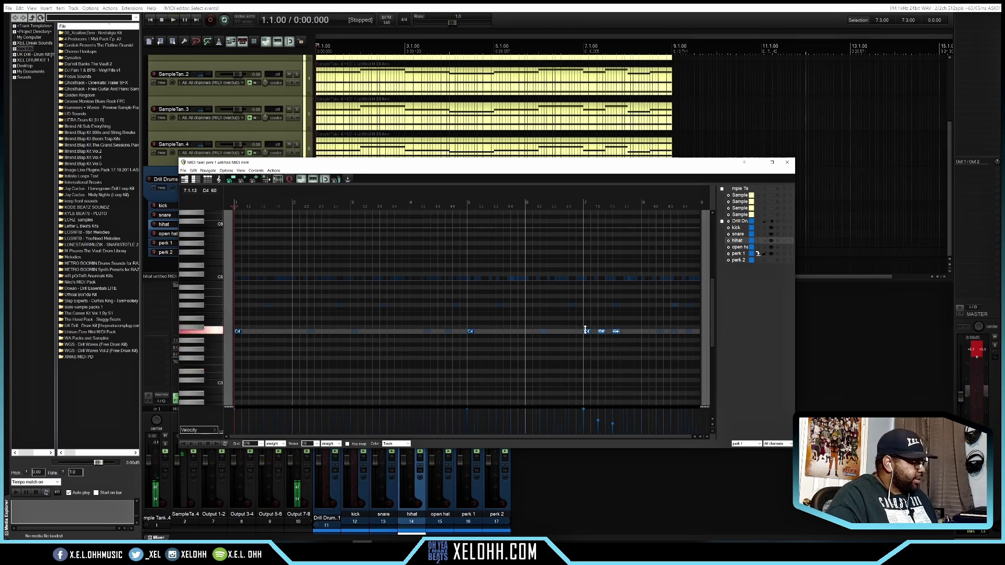
{"action": "key", "text": "ctrl+v"}
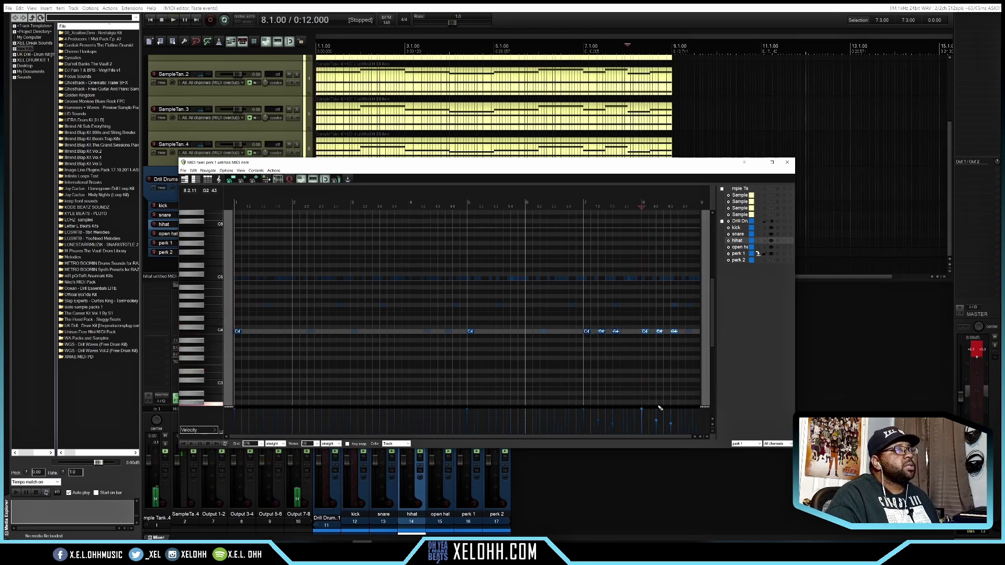
Switch to the perk 2 item, arm its track and record a percussion pattern
{"action": "left_click", "coordinate": [758, 260]}
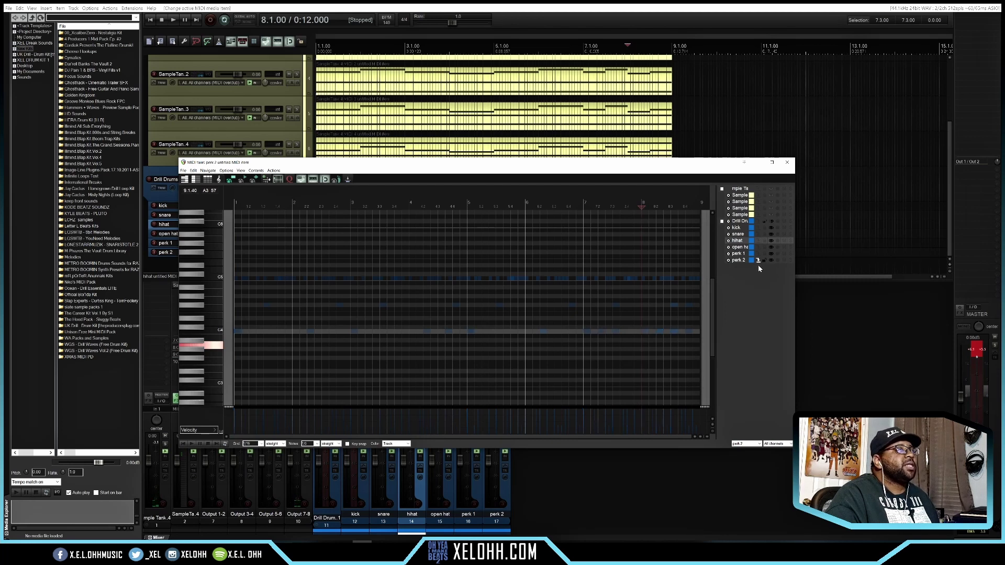
{"action": "left_click", "coordinate": [215, 300]}
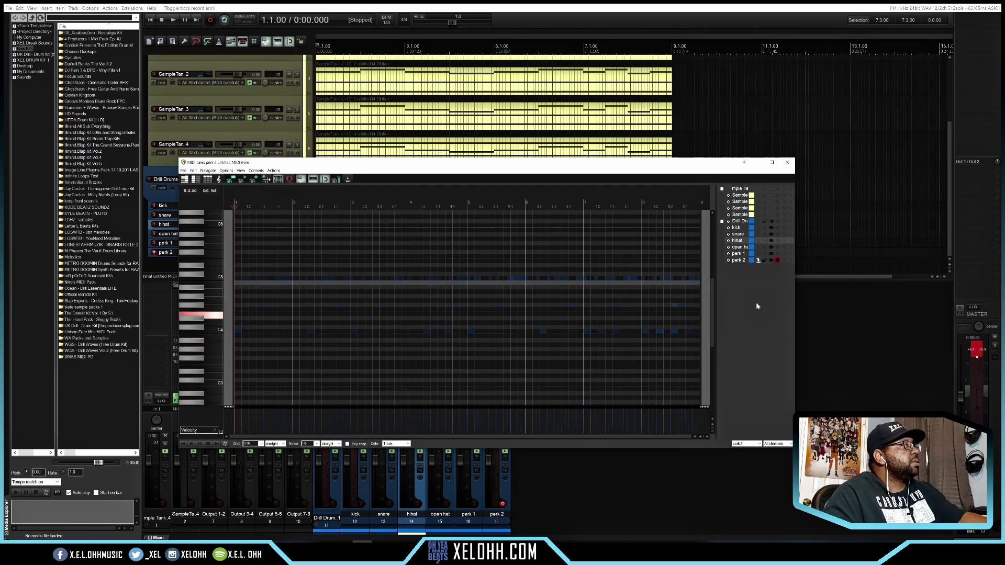
{"action": "key", "text": "ctrl+r"}
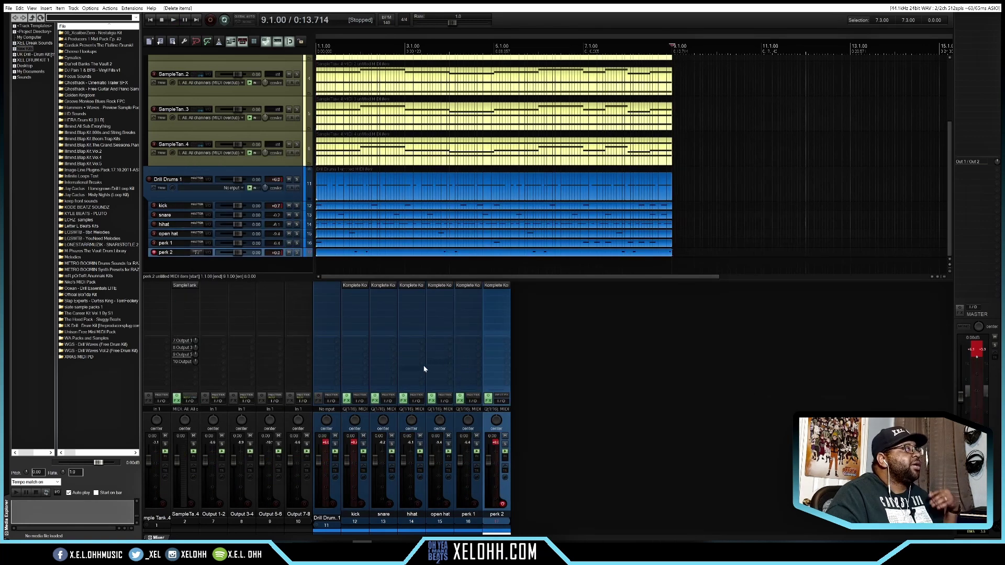
Add an 808s track with an eight-bar MIDI item and colour the track red
{"action": "right_click", "coordinate": [279, 271]}
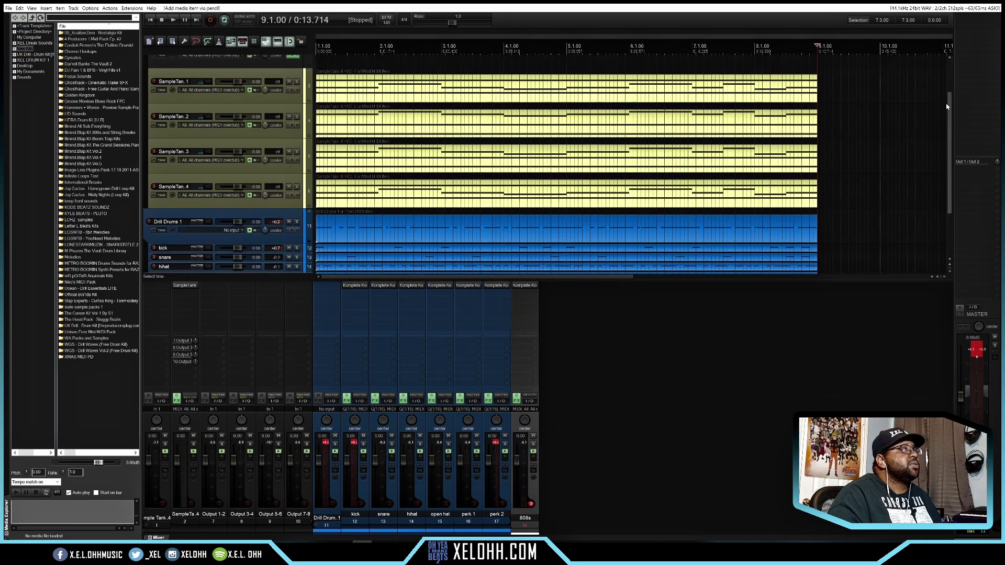
{"action": "left_click_drag", "start_coordinate": [949, 104], "coordinate": [949, 102]}
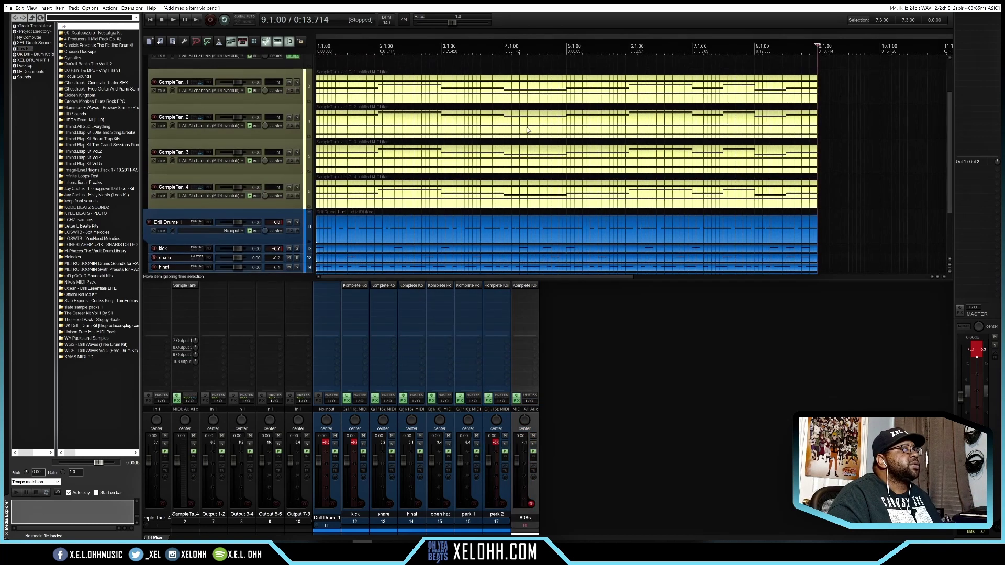
{"action": "double_click", "coordinate": [469, 88]}
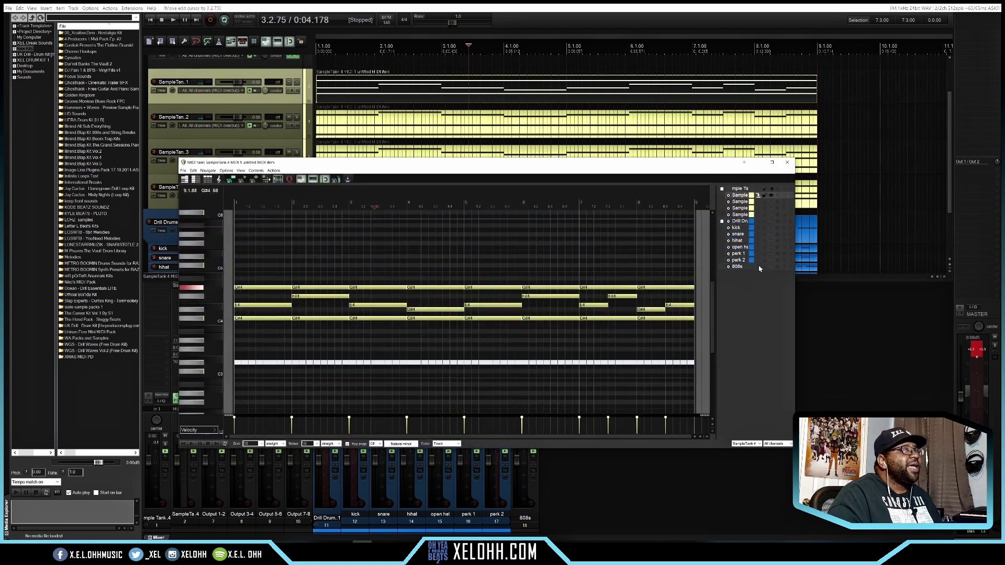
{"action": "left_click", "coordinate": [756, 266]}
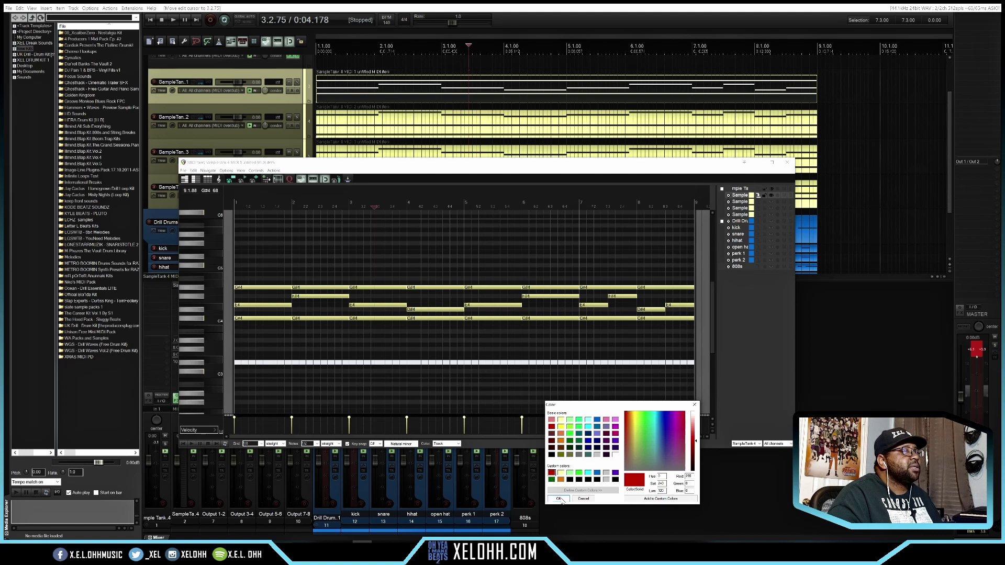
{"action": "left_click", "coordinate": [561, 500]}
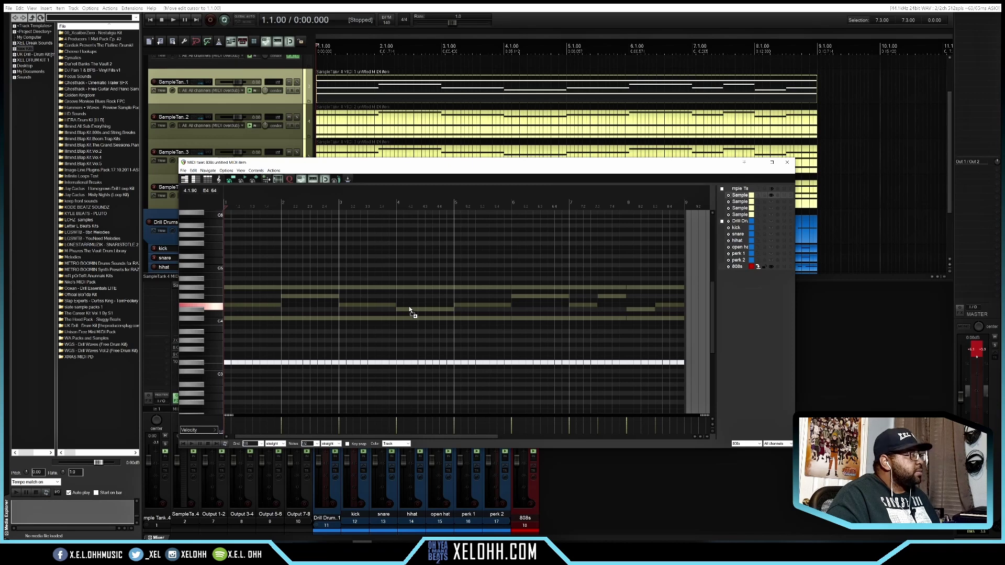
Paste the first SampleTank track's chords into the 808s item and delete all notes above the C#4 row
{"action": "key", "text": "ctrl+v"}
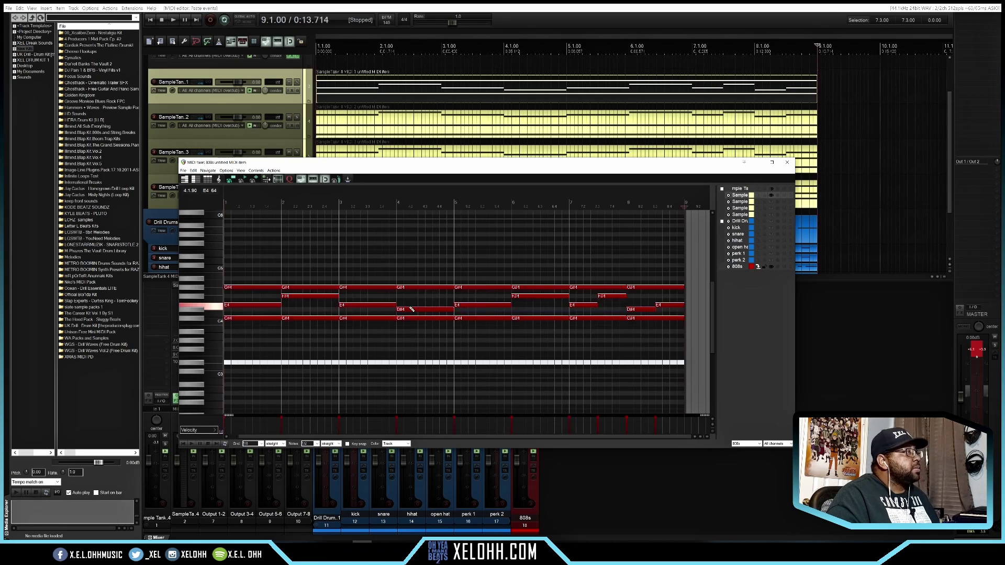
{"action": "left_click", "coordinate": [203, 319]}
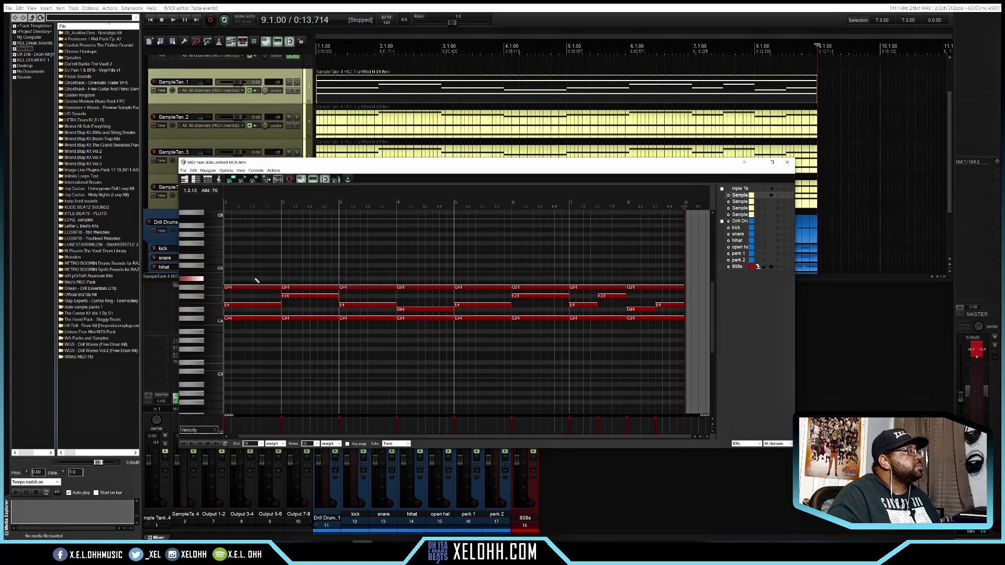
{"action": "left_click_drag", "start_coordinate": [255, 279], "coordinate": [673, 312]}
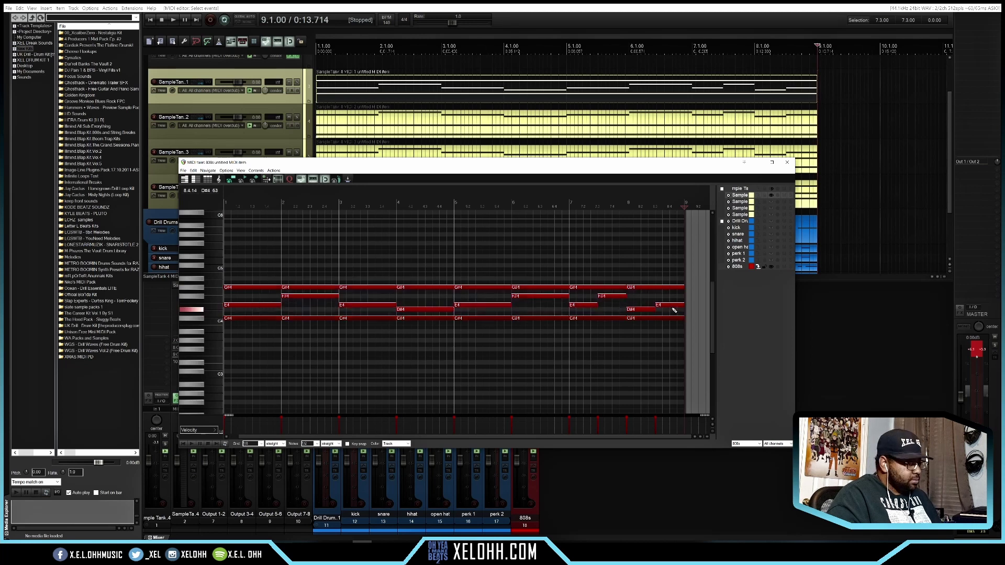
{"action": "key", "text": "Delete"}
Reshape the first four bars of the 808 line into C#4 notes starting at 1.1.00, 2.2.00, 3.1.00 and 4.2.00, and play it
{"action": "key", "text": "Home"}
{"action": "key", "text": "space"}
{"action": "key", "text": "space"}
{"action": "left_click", "coordinate": [301, 319]}
{"action": "left_click_drag", "start_coordinate": [324, 318], "coordinate": [454, 319]}
{"action": "left_click", "coordinate": [343, 319]}
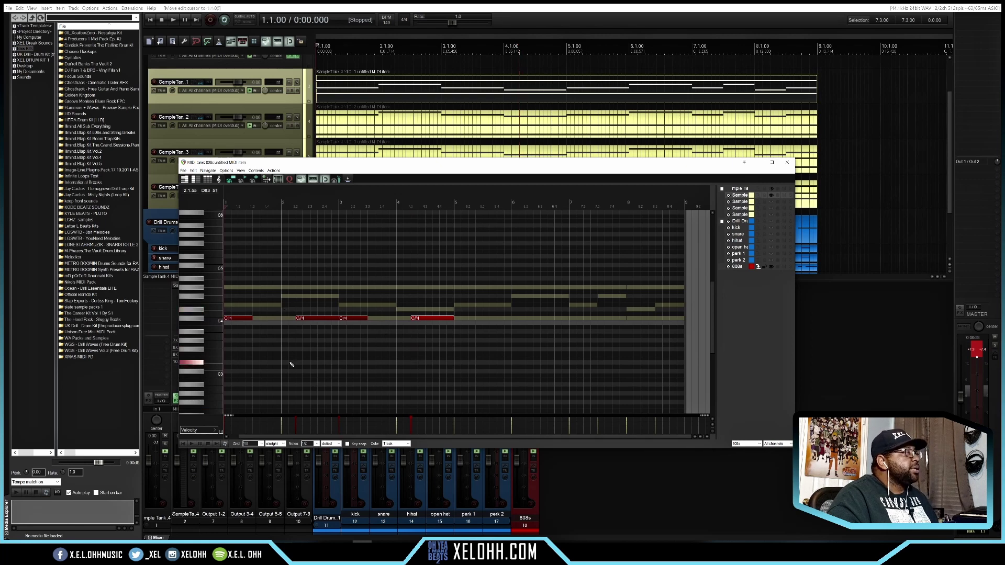
{"action": "key", "text": "space"}
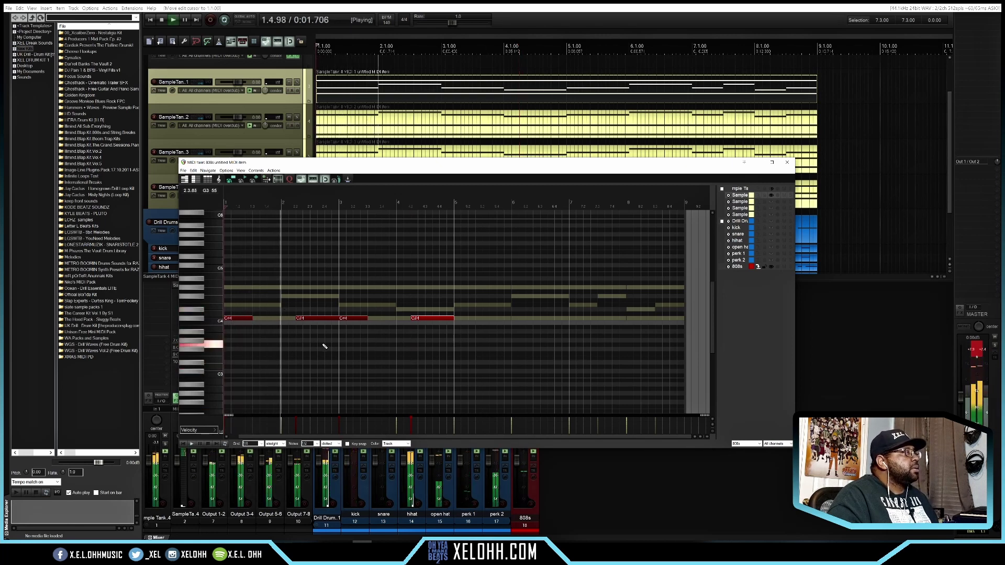
{"action": "key", "text": "space"}
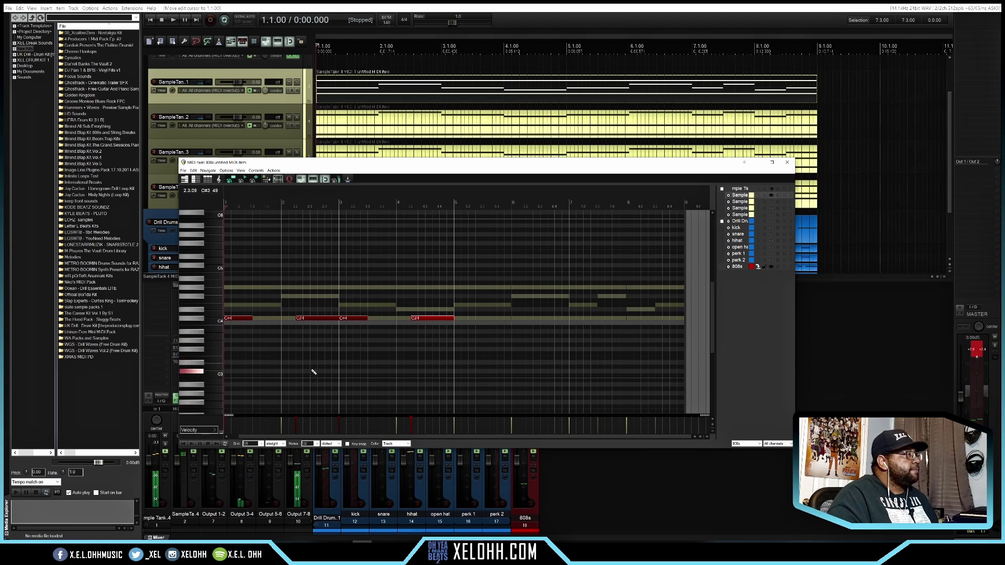
Split the 808 notes at 2.3.00, 2.4.00 and 4.4.00, and copy the bar 2 pieces and the 4.4.00 piece up to G#4
{"action": "scroll", "coordinate": [379, 265], "scroll_direction": "up", "scroll_amount": 3}
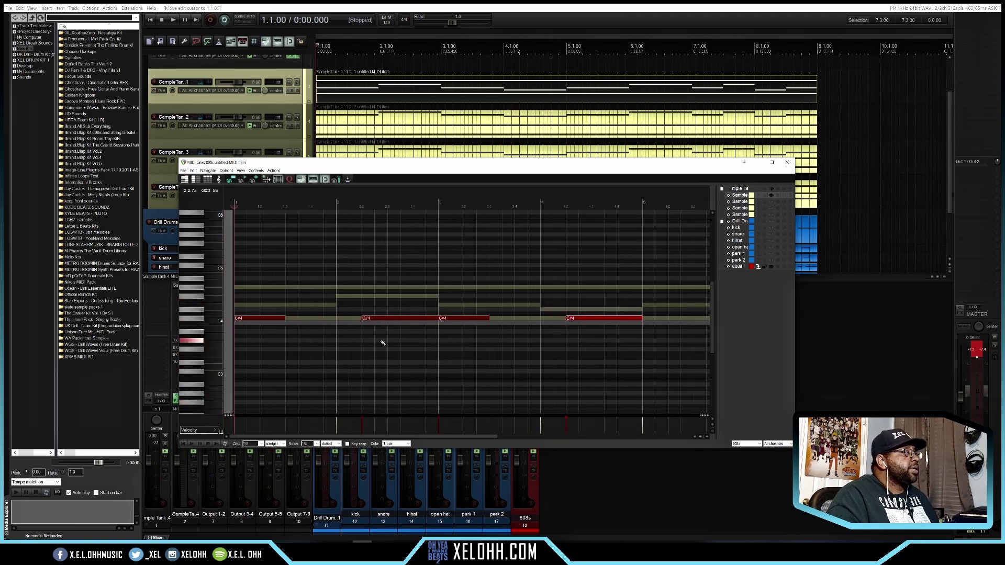
{"action": "key", "text": "s"}
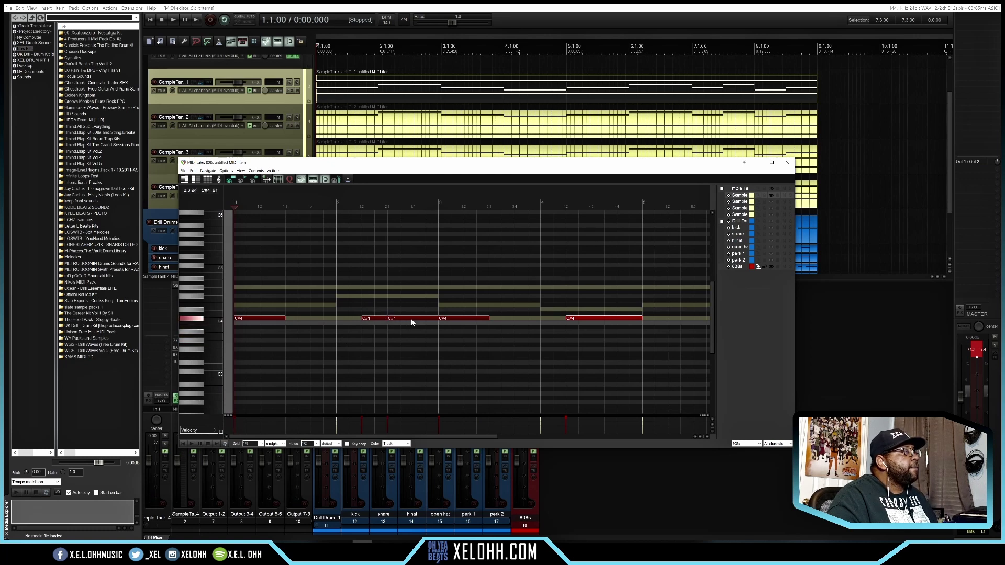
{"action": "key", "text": "s"}
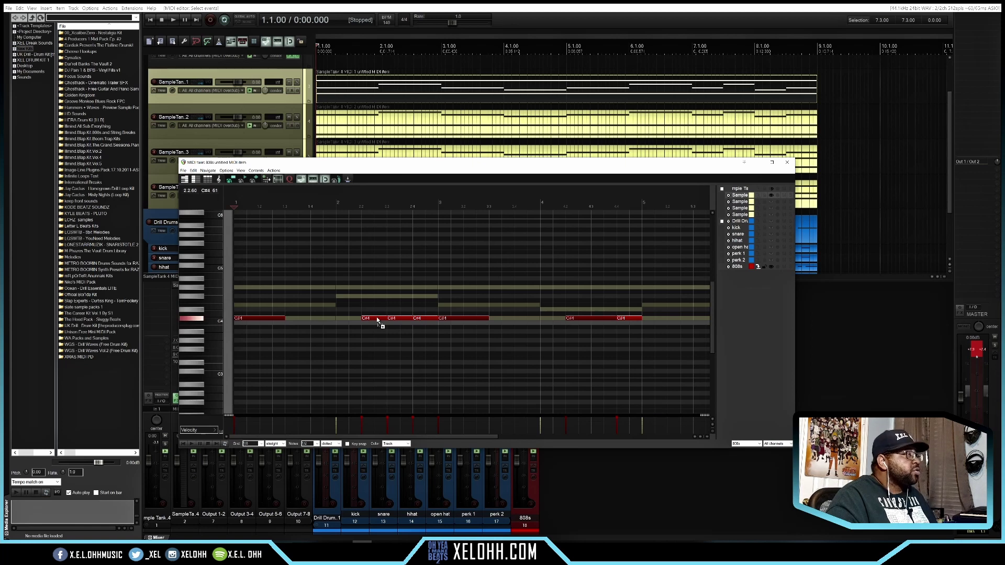
{"action": "left_click_drag", "start_coordinate": [377, 320], "coordinate": [380, 290]}
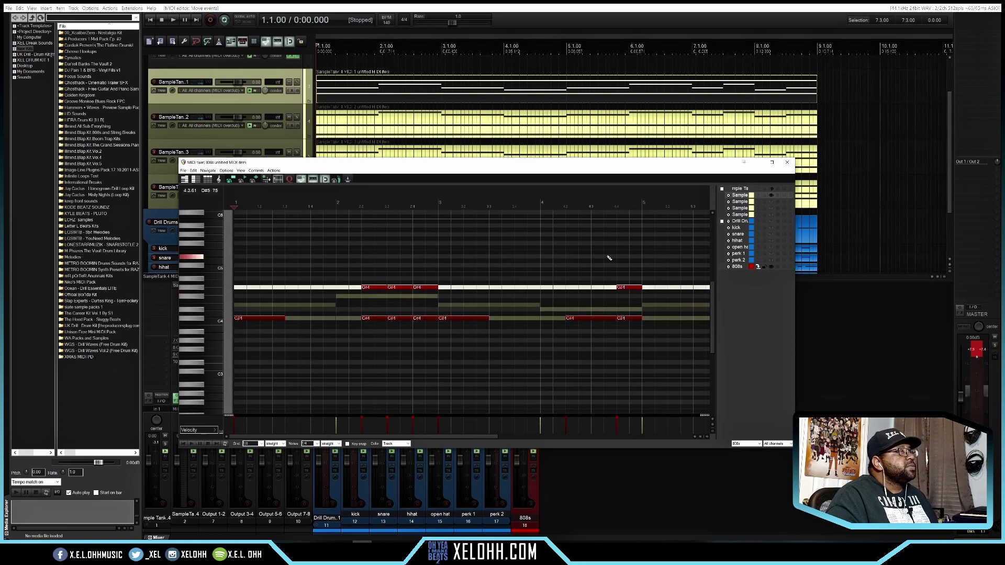
Enable key snap to C# natural minor and retune the three upper 808 notes in bar 2 to F#5, G#5 and A5
{"action": "left_click", "coordinate": [376, 289]}
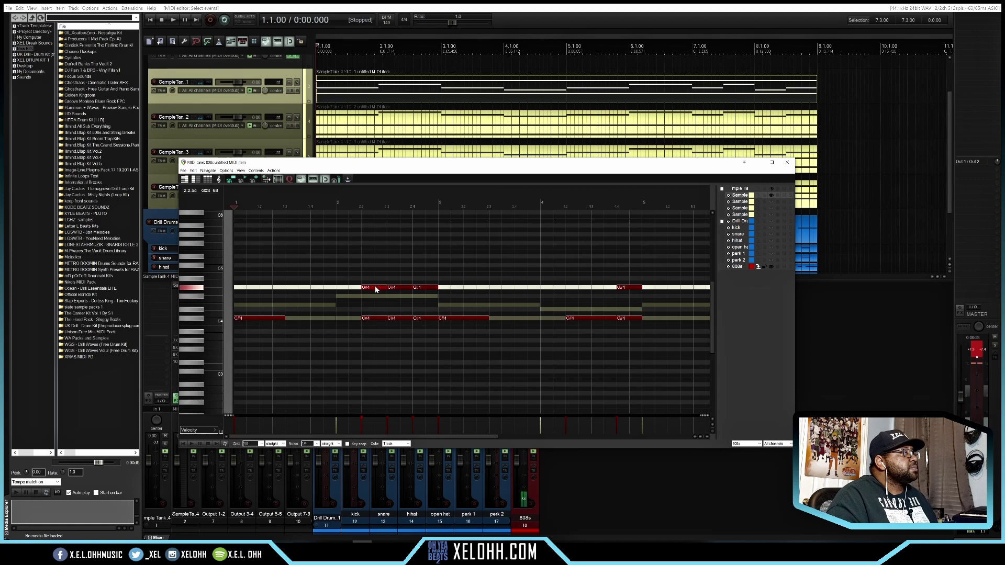
{"action": "left_click_drag", "start_coordinate": [376, 289], "coordinate": [376, 298]}
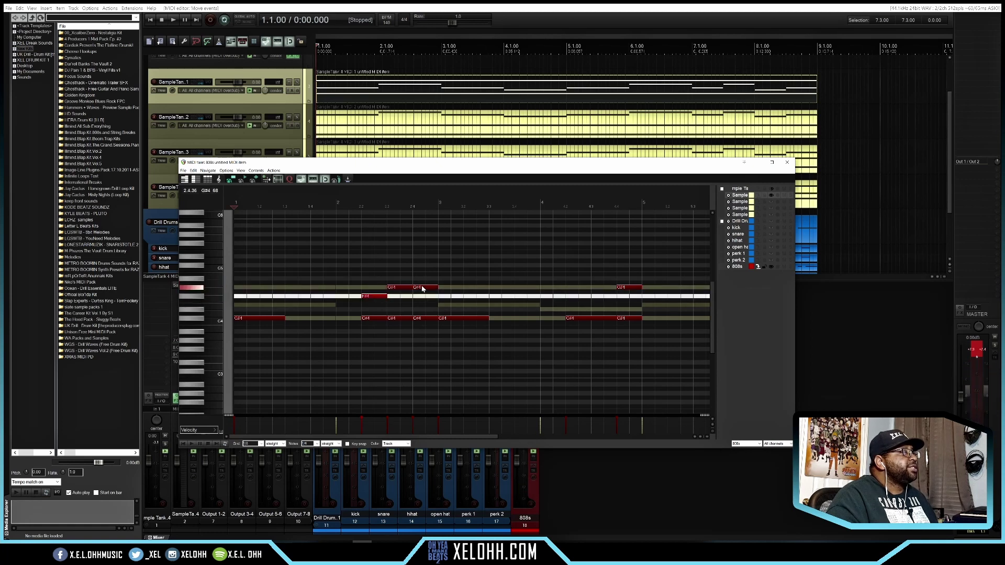
{"action": "left_click", "coordinate": [348, 444]}
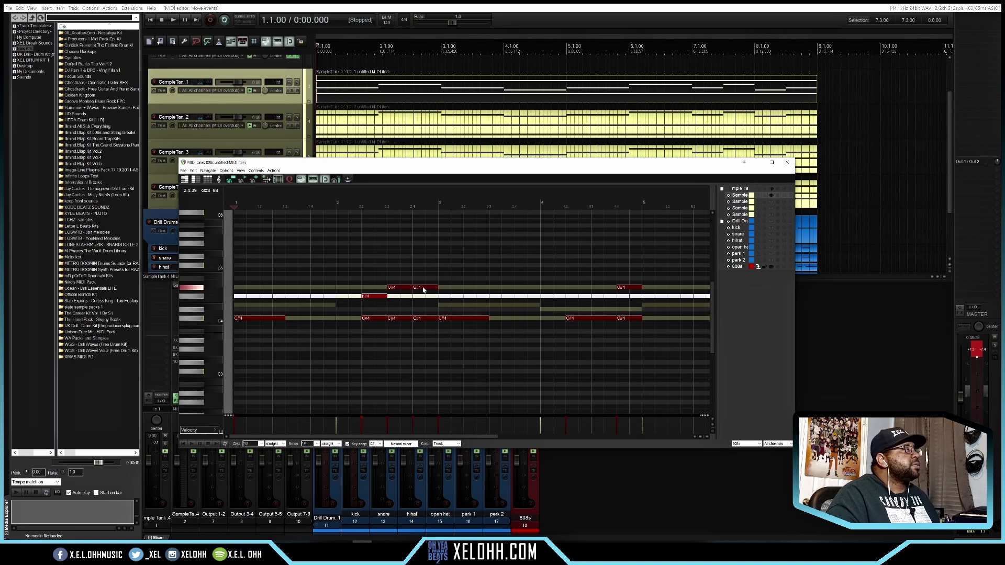
{"action": "left_click_drag", "start_coordinate": [423, 289], "coordinate": [424, 284]}
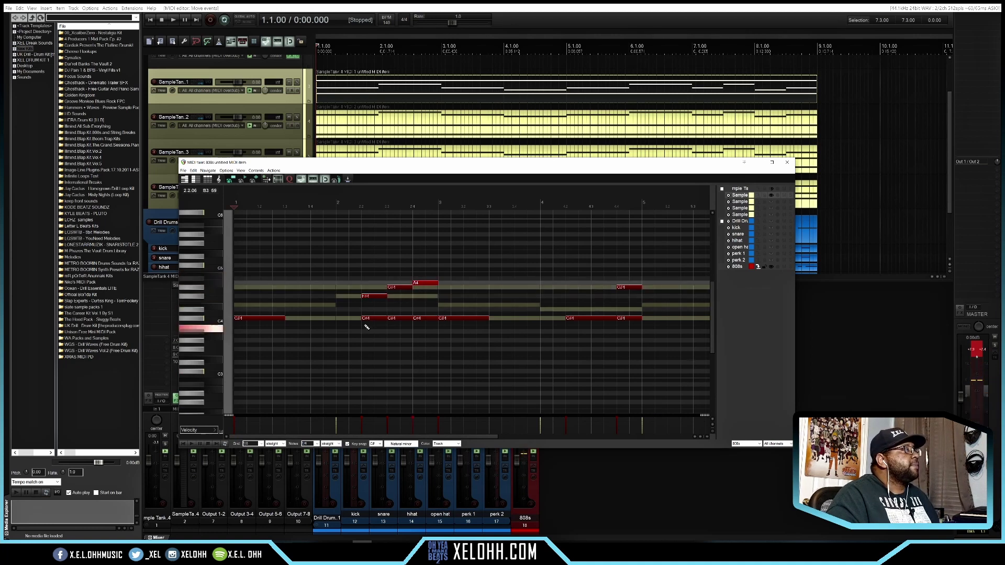
{"action": "left_click", "coordinate": [422, 285]}
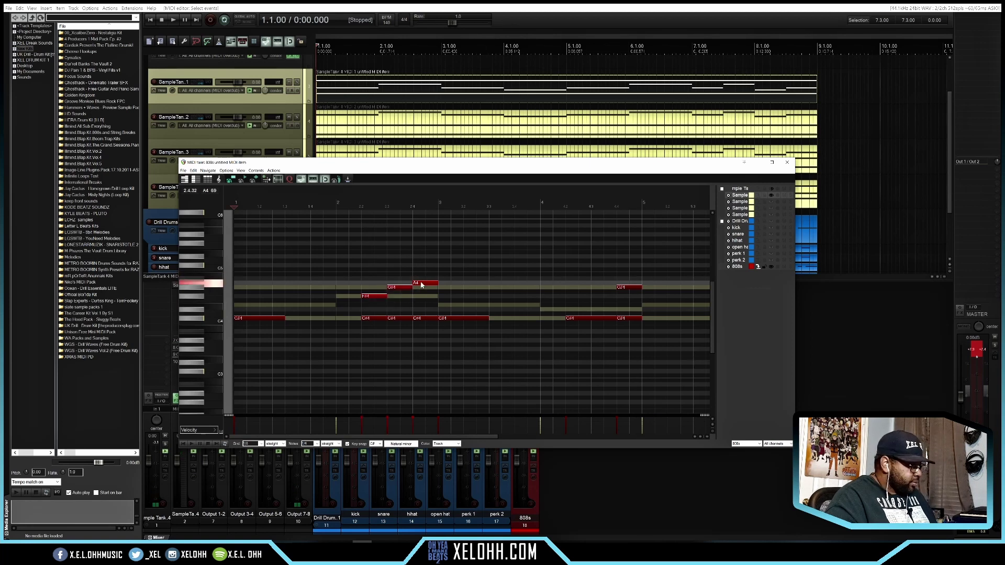
{"action": "key", "text": "ctrl+Up"}
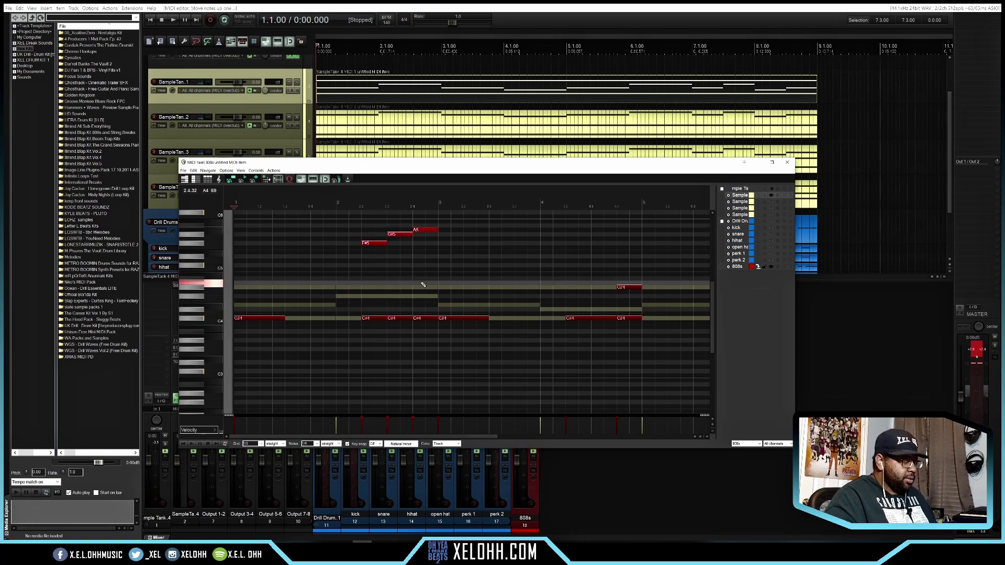
Shift the three high 808 notes slightly later, trim the last one to end at 3.1.00, and play from 2.1.00
{"action": "left_click", "coordinate": [374, 245]}
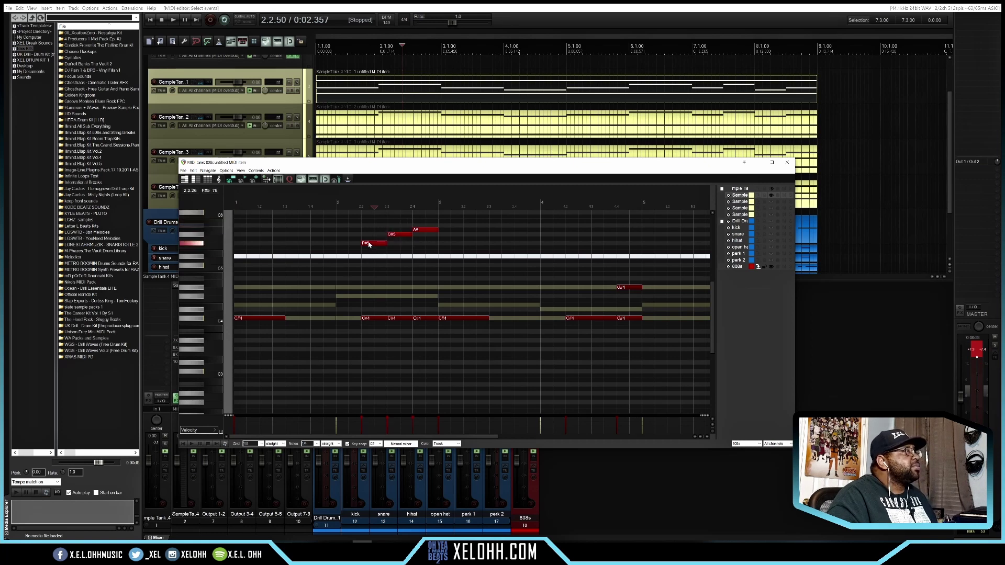
{"action": "left_click", "coordinate": [369, 245]}
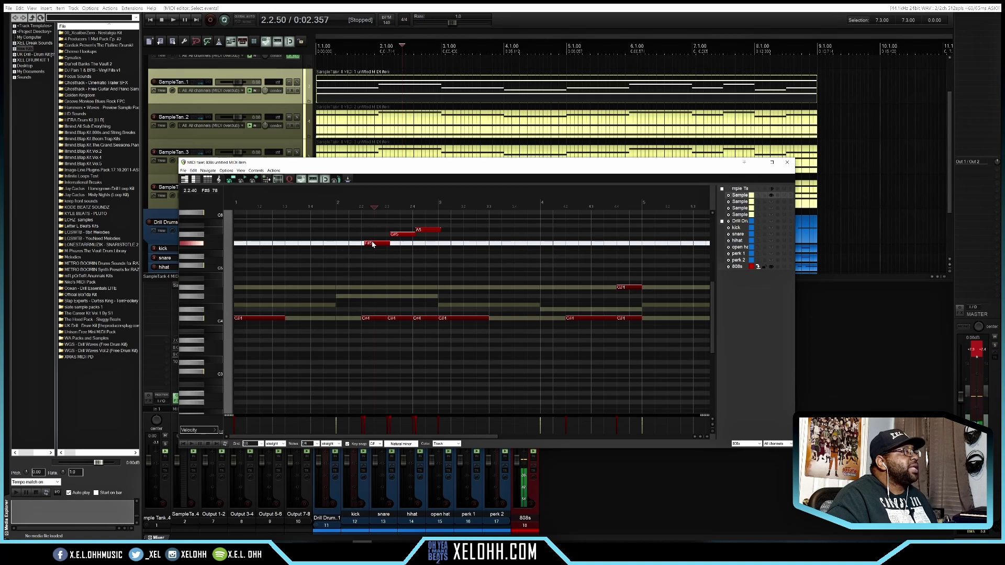
{"action": "left_click", "coordinate": [439, 230]}
{"action": "left_click_drag", "start_coordinate": [437, 231], "coordinate": [438, 230]}
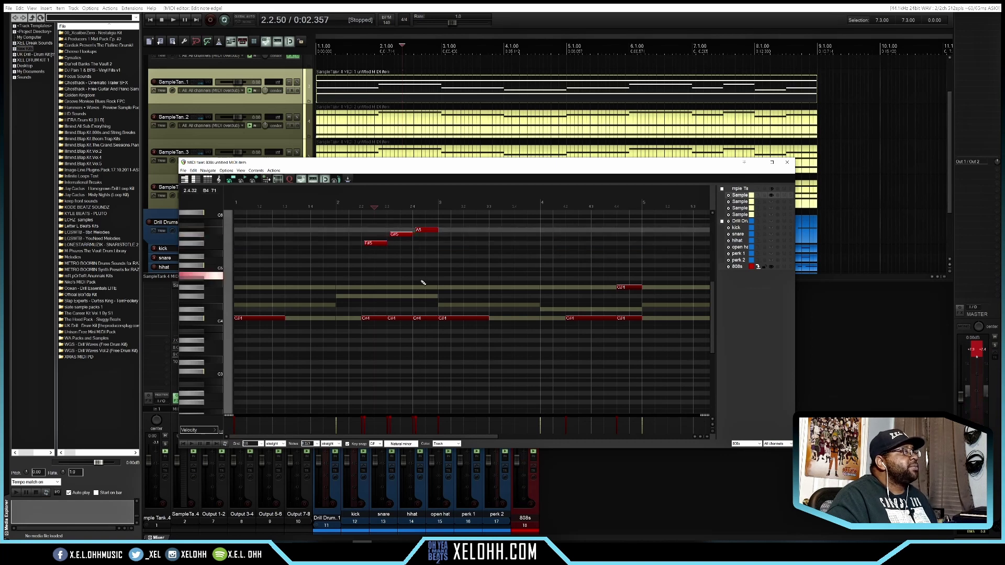
{"action": "left_click", "coordinate": [336, 207]}
{"action": "key", "text": "space"}
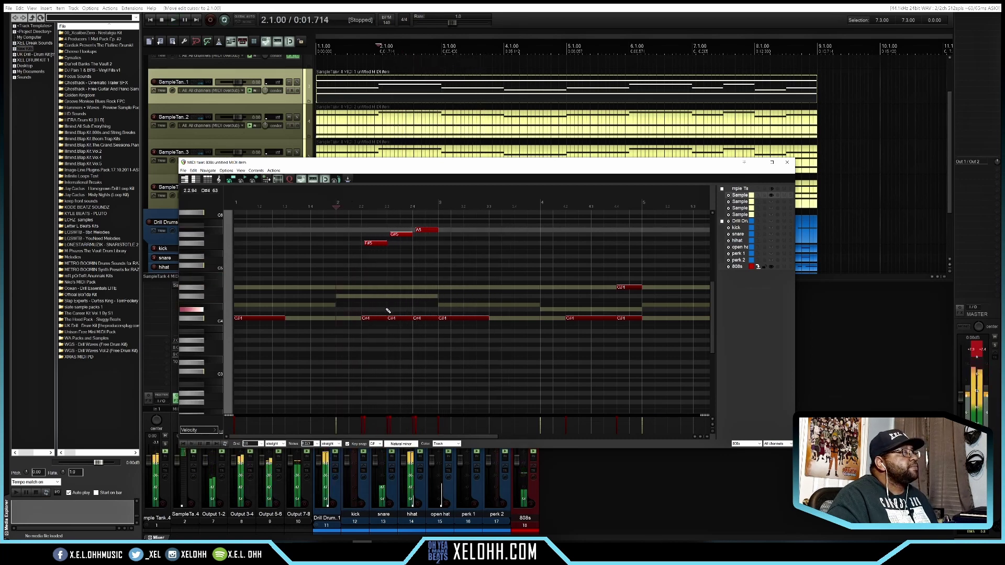
Split the 808 notes in beats 3 and 4 of bar 4 into half-beat pieces and duplicate all four pieces on G#4
{"action": "key", "text": "space"}
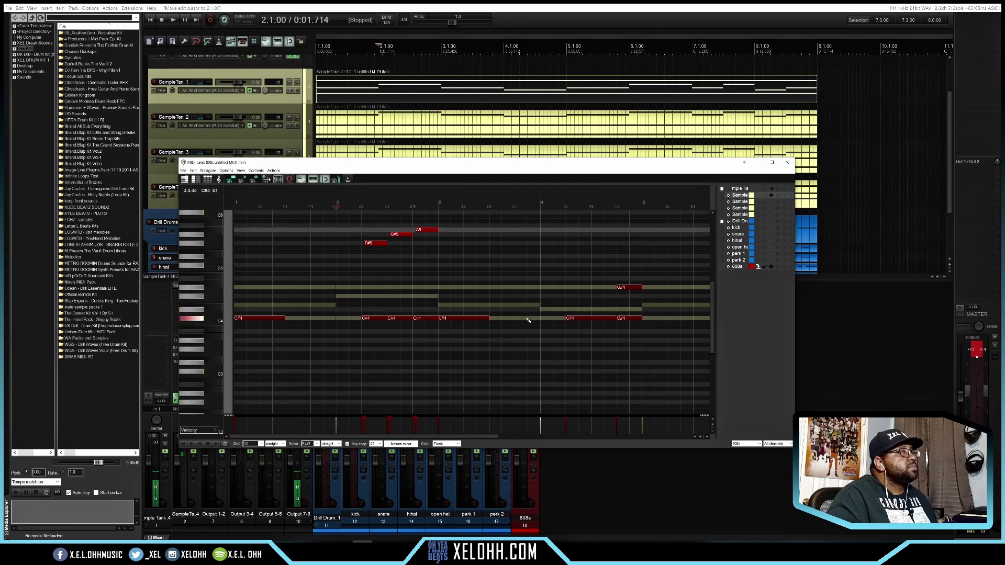
{"action": "key", "text": "s"}
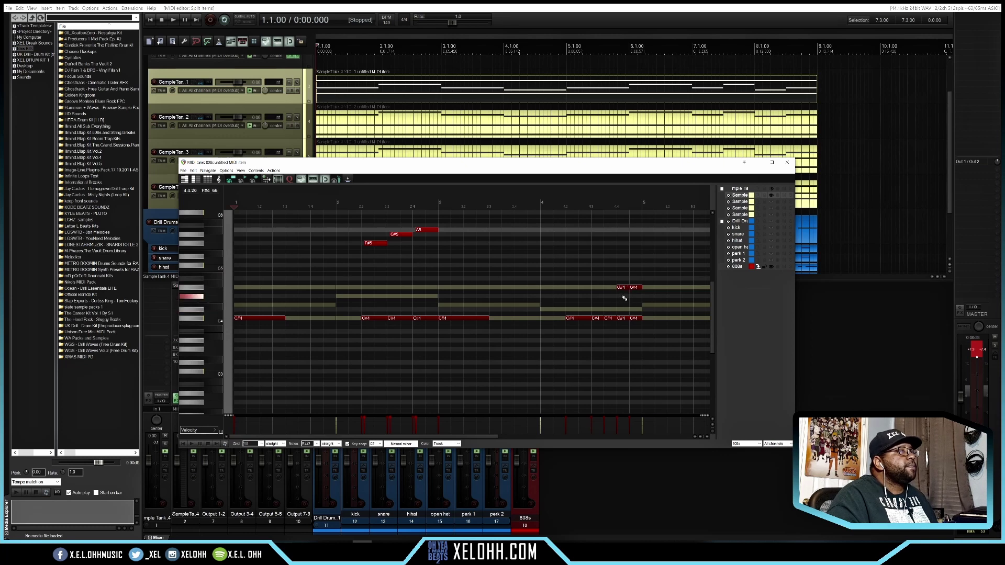
{"action": "left_click_drag", "start_coordinate": [644, 278], "coordinate": [597, 292]}
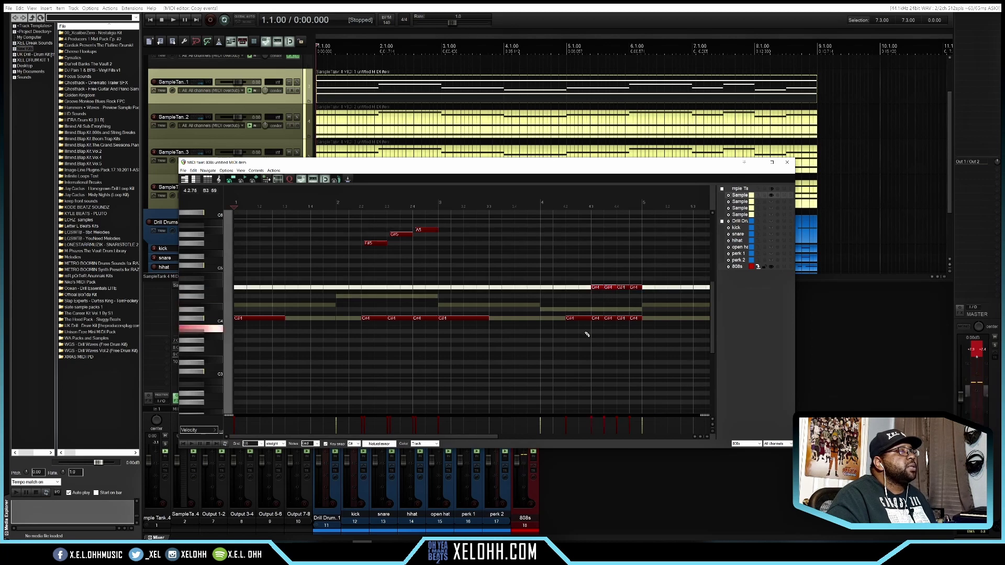
Retune the four upper 808 notes in bar 4 to C#6, G#6, D#6 and E6, and play from 4.1.00
{"action": "left_click", "coordinate": [597, 290]}
{"action": "left_click_drag", "start_coordinate": [597, 289], "coordinate": [635, 305]}
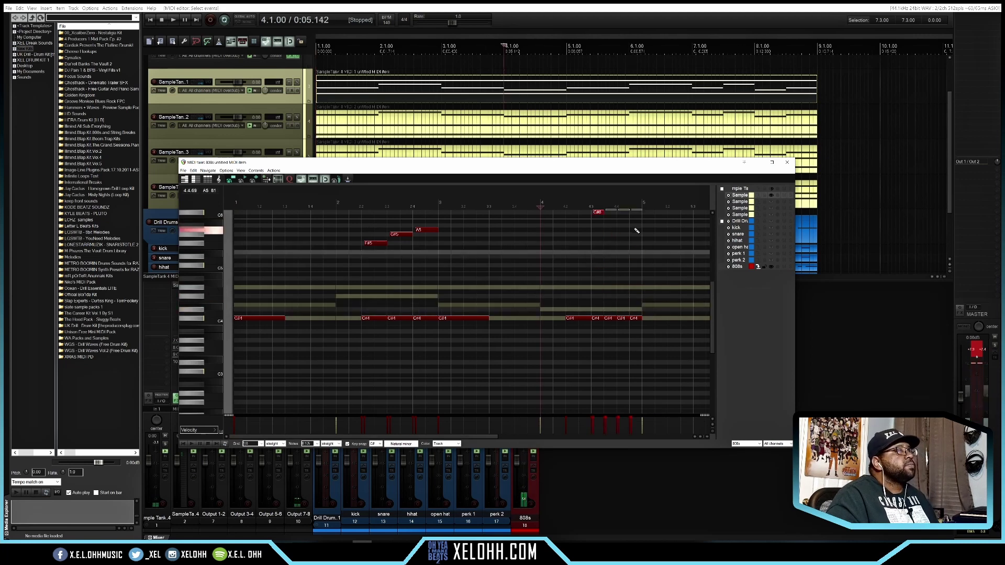
{"action": "left_click_drag", "start_coordinate": [711, 313], "coordinate": [710, 283]}
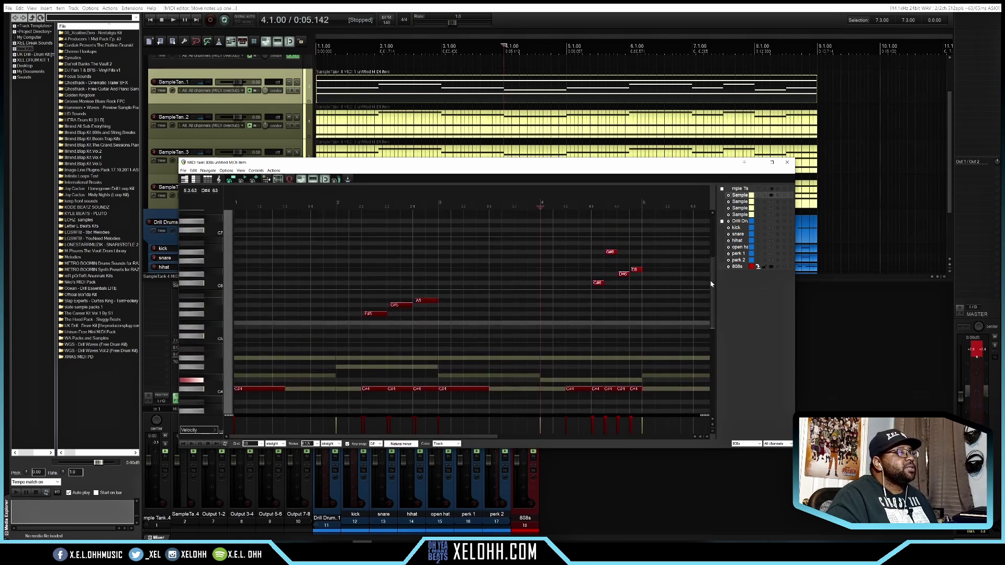
{"action": "key", "text": "space"}
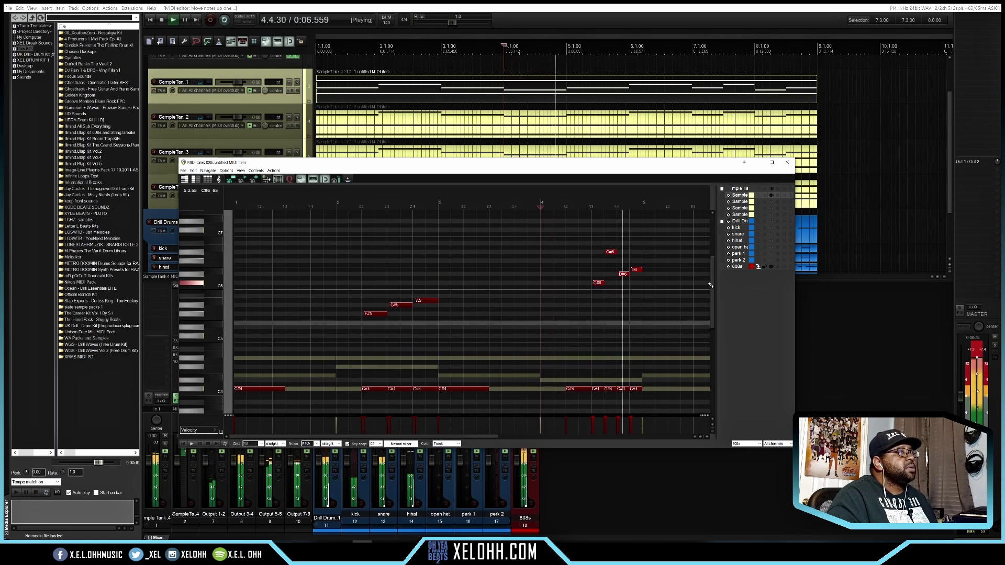
{"action": "key", "text": "space"}
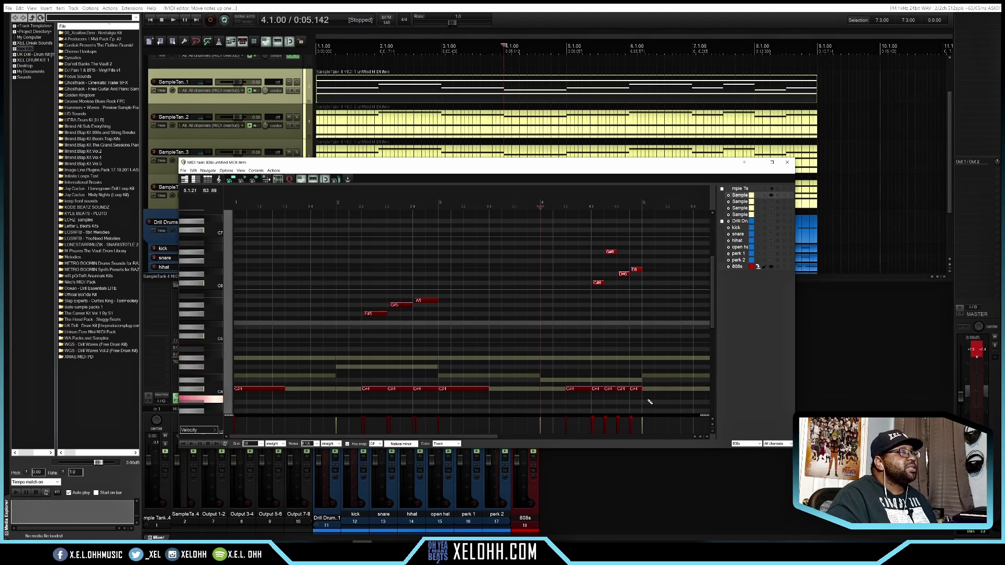
Copy the 808 notes of bars 1 to 4 into bars 5 to 8
{"action": "left_click_drag", "start_coordinate": [646, 398], "coordinate": [229, 243]}
{"action": "left_click_drag", "start_coordinate": [235, 238], "coordinate": [236, 232]}
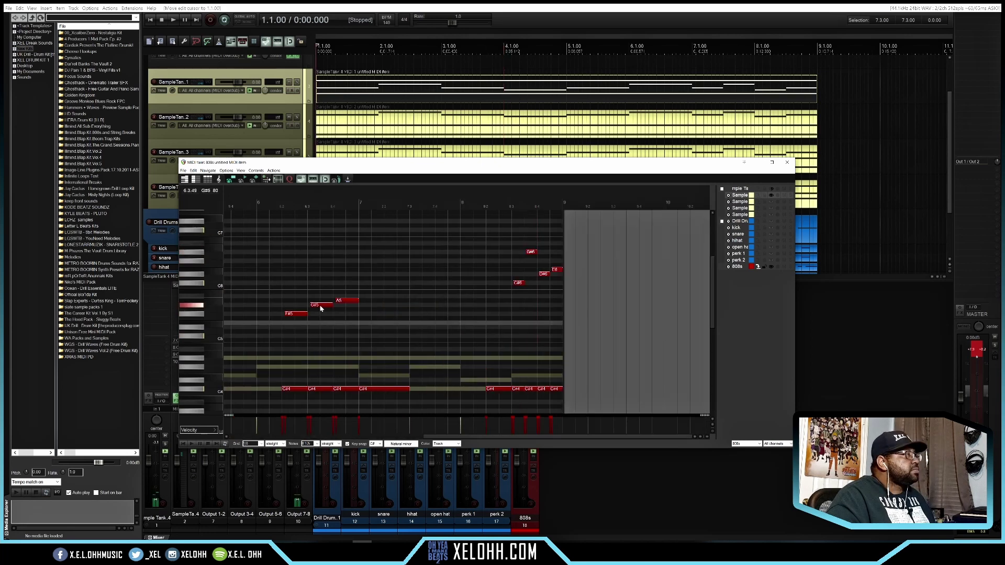
Lower the last two upper 808 notes in bar 6 to D#5 and C#5, and play from 6.1.00
{"action": "left_click", "coordinate": [321, 306]}
{"action": "left_click_drag", "start_coordinate": [321, 307], "coordinate": [344, 338]}
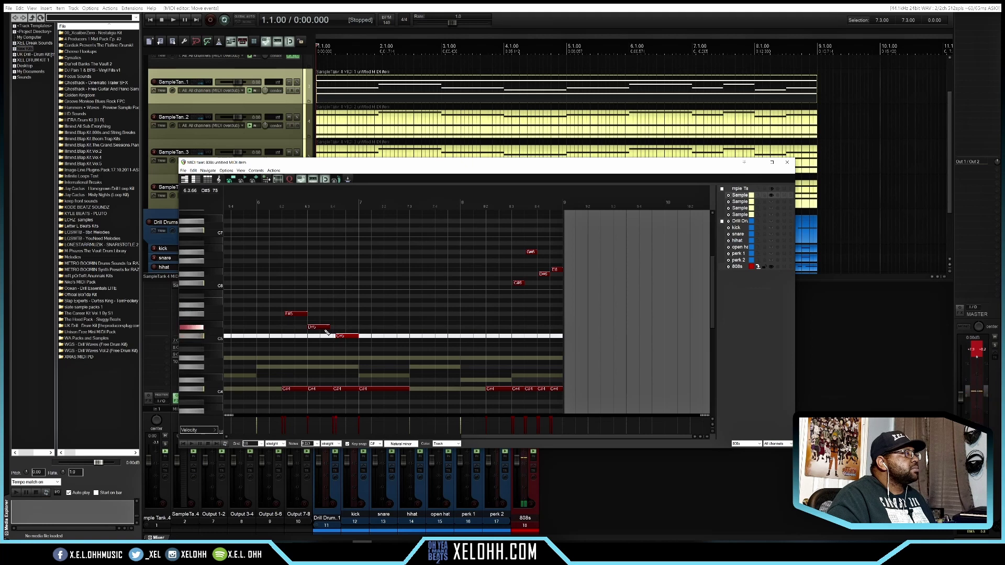
{"action": "left_click", "coordinate": [320, 328]}
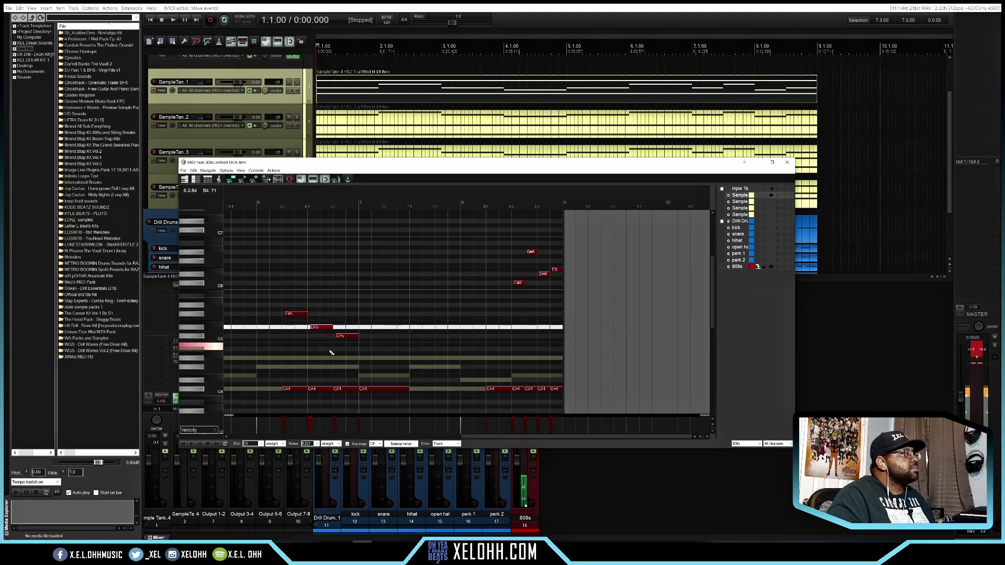
{"action": "left_click", "coordinate": [256, 209]}
{"action": "key", "text": "space"}
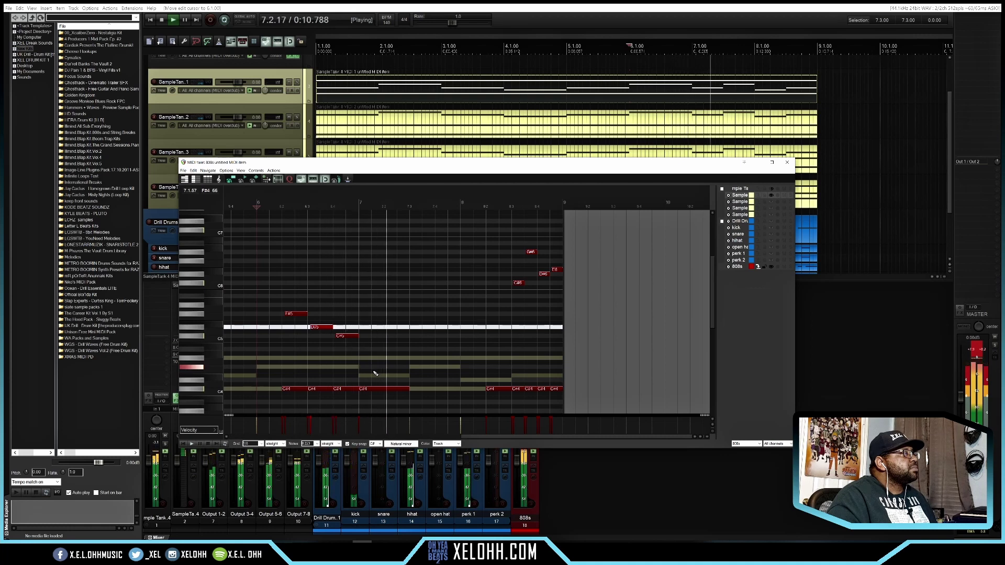
{"action": "key", "text": "space"}
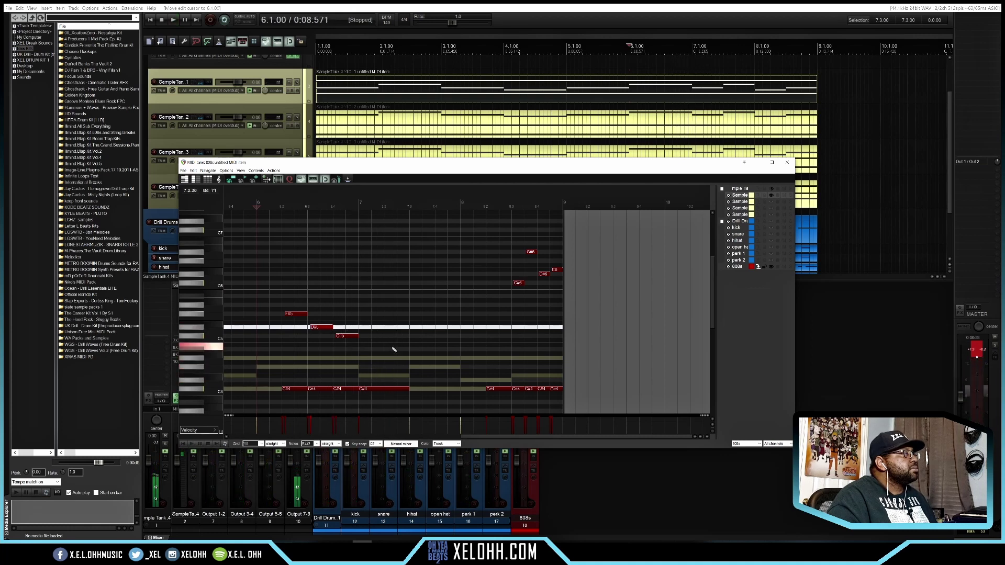
Add a G#4 808 note from 7.2.50 to 7.3.00 and play from 7.1.00
{"action": "left_click", "coordinate": [401, 358]}
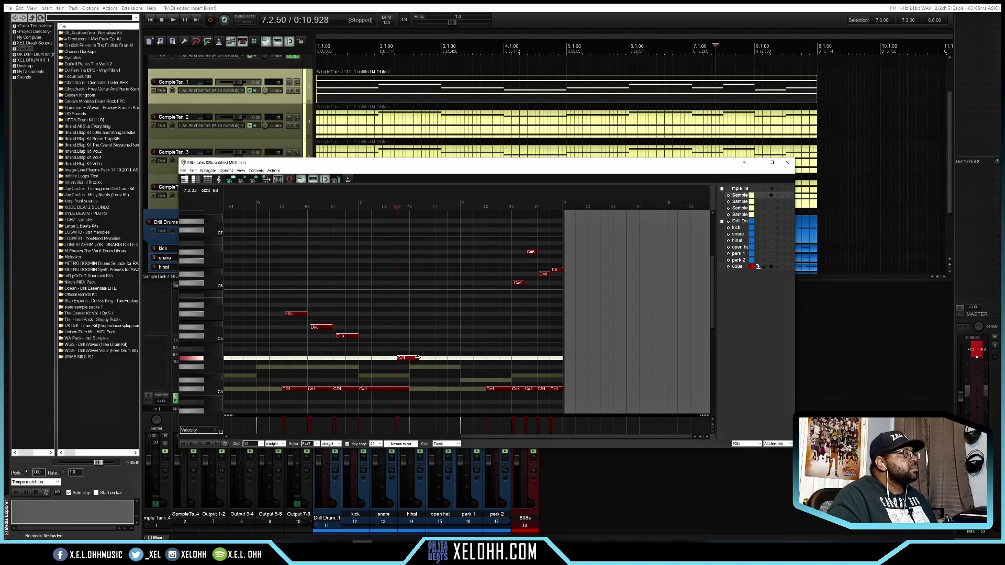
{"action": "left_click_drag", "start_coordinate": [410, 358], "coordinate": [409, 359]}
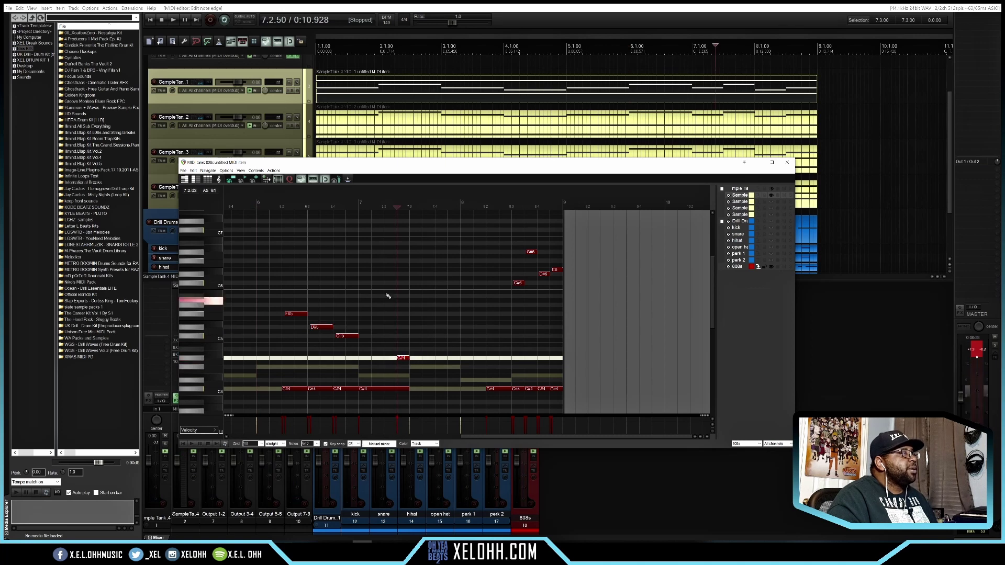
{"action": "left_click", "coordinate": [359, 205]}
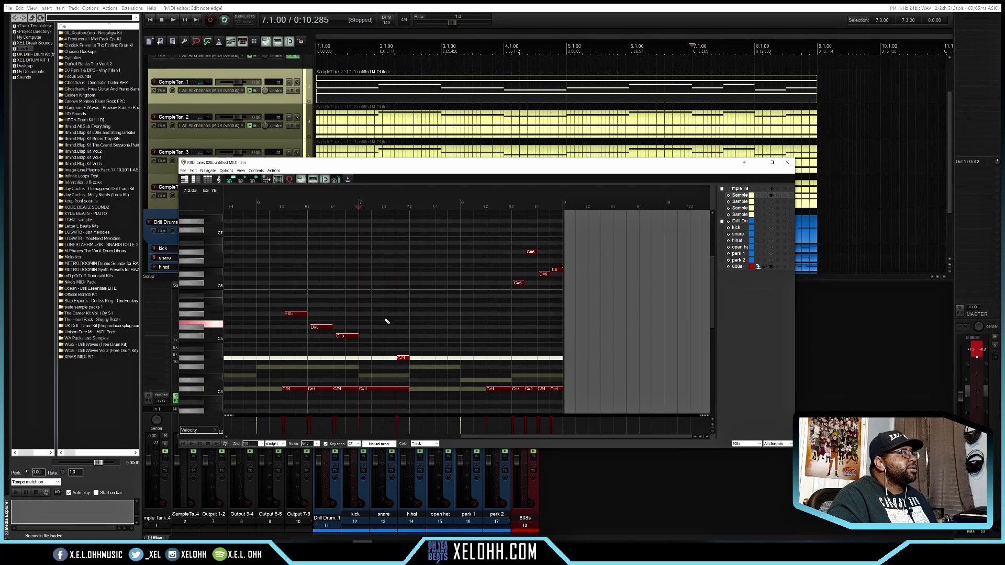
{"action": "key", "text": "space"}
{"action": "key", "text": "space"}
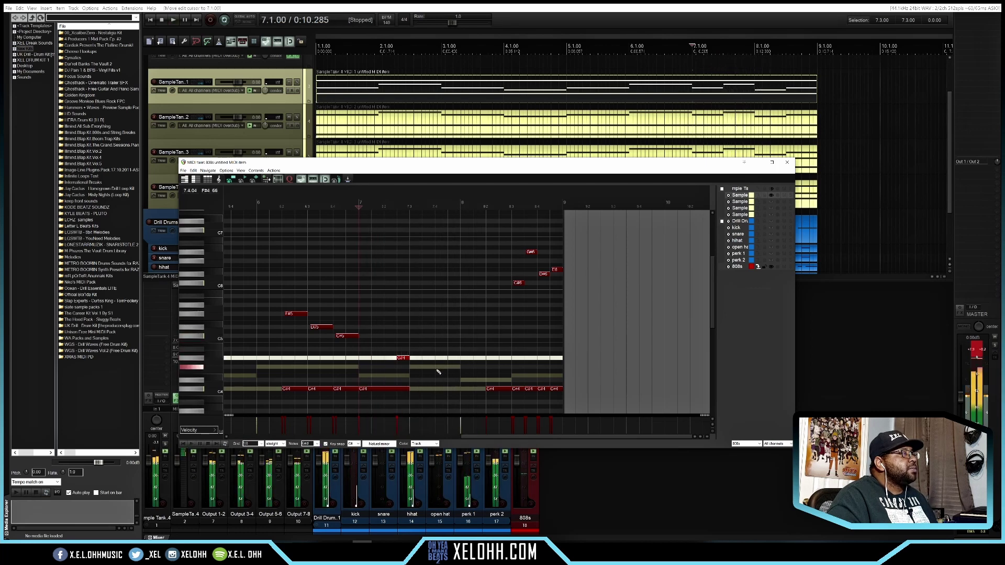
Add half-beat 808 notes G#4 at 8.1.00, F#4 at 8.1.50 and D#4 at 8.2.50, and play from 8.1.00
{"action": "left_click", "coordinate": [465, 360]}
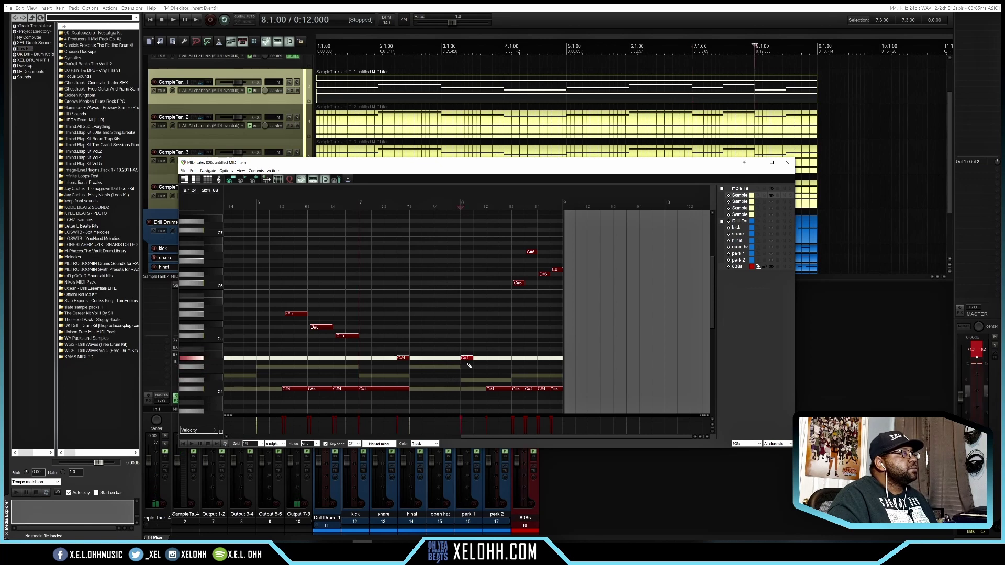
{"action": "left_click", "coordinate": [476, 367]}
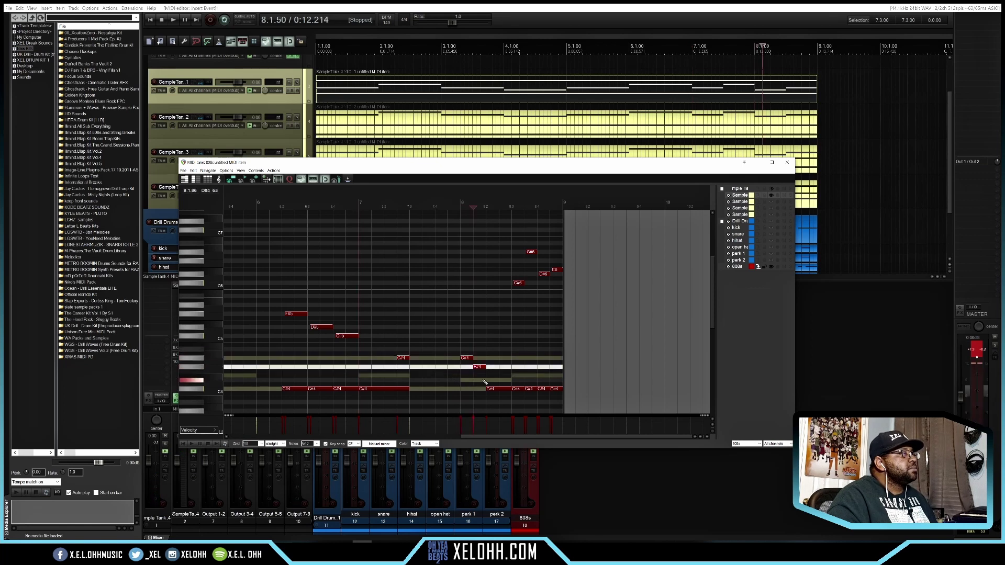
{"action": "left_click", "coordinate": [479, 381]}
{"action": "left_click_drag", "start_coordinate": [479, 382], "coordinate": [491, 383]}
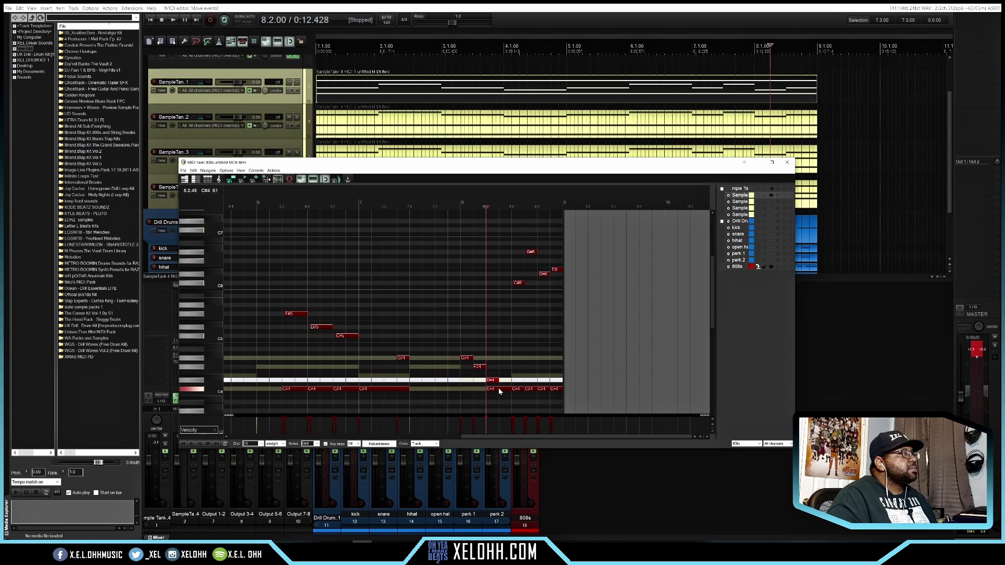
{"action": "left_click_drag", "start_coordinate": [494, 383], "coordinate": [506, 384]}
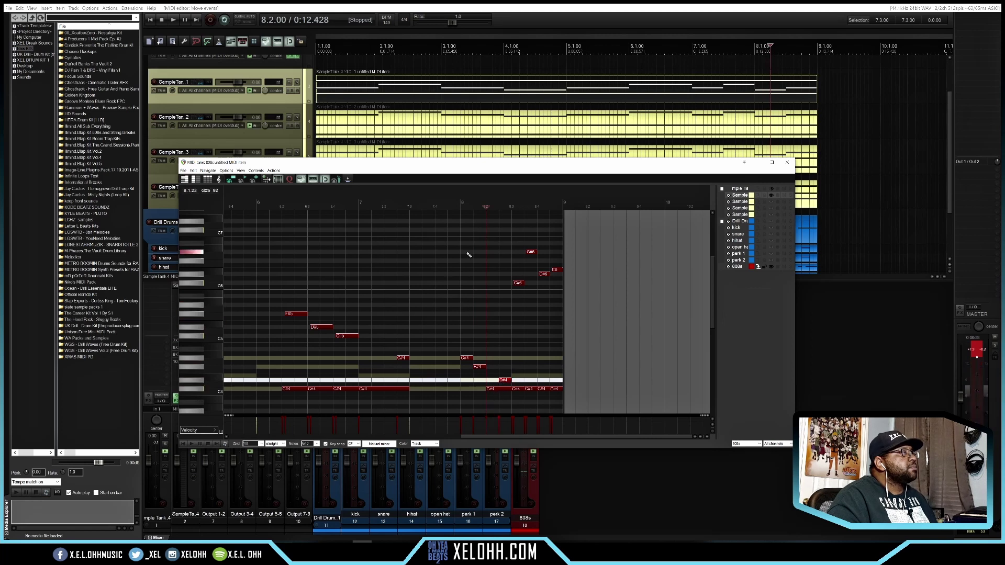
{"action": "left_click", "coordinate": [461, 204]}
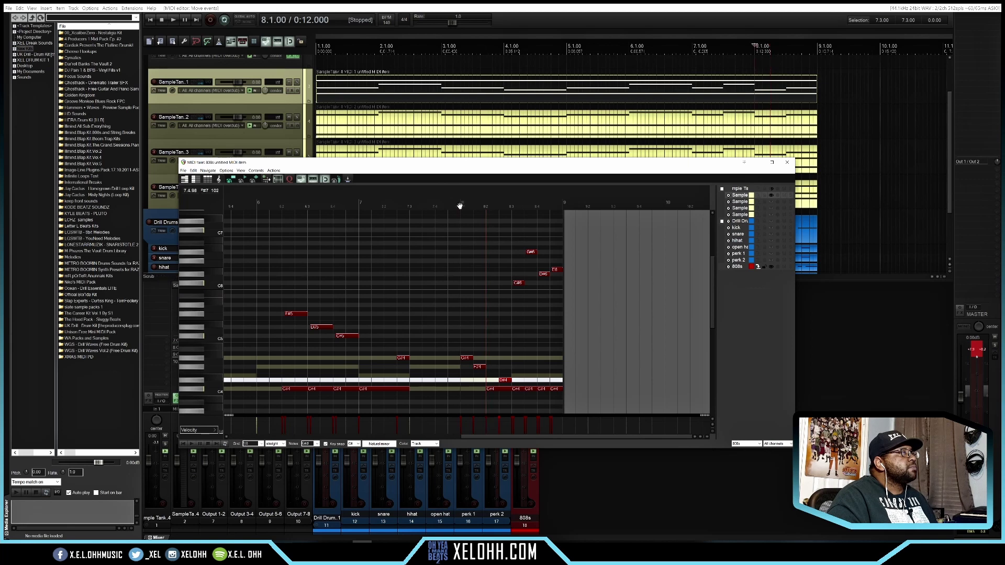
{"action": "key", "text": "space"}
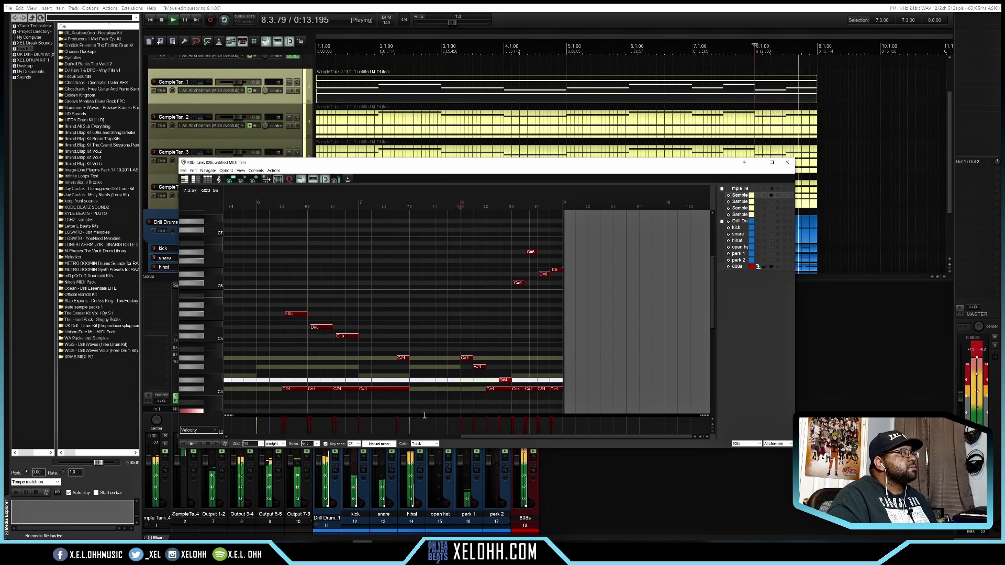
{"action": "key", "text": "space"}
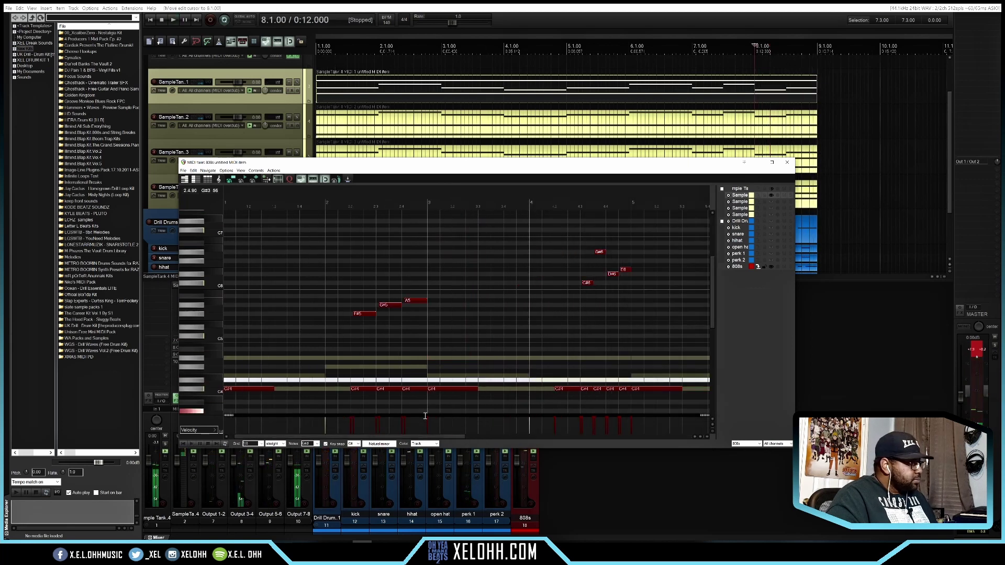